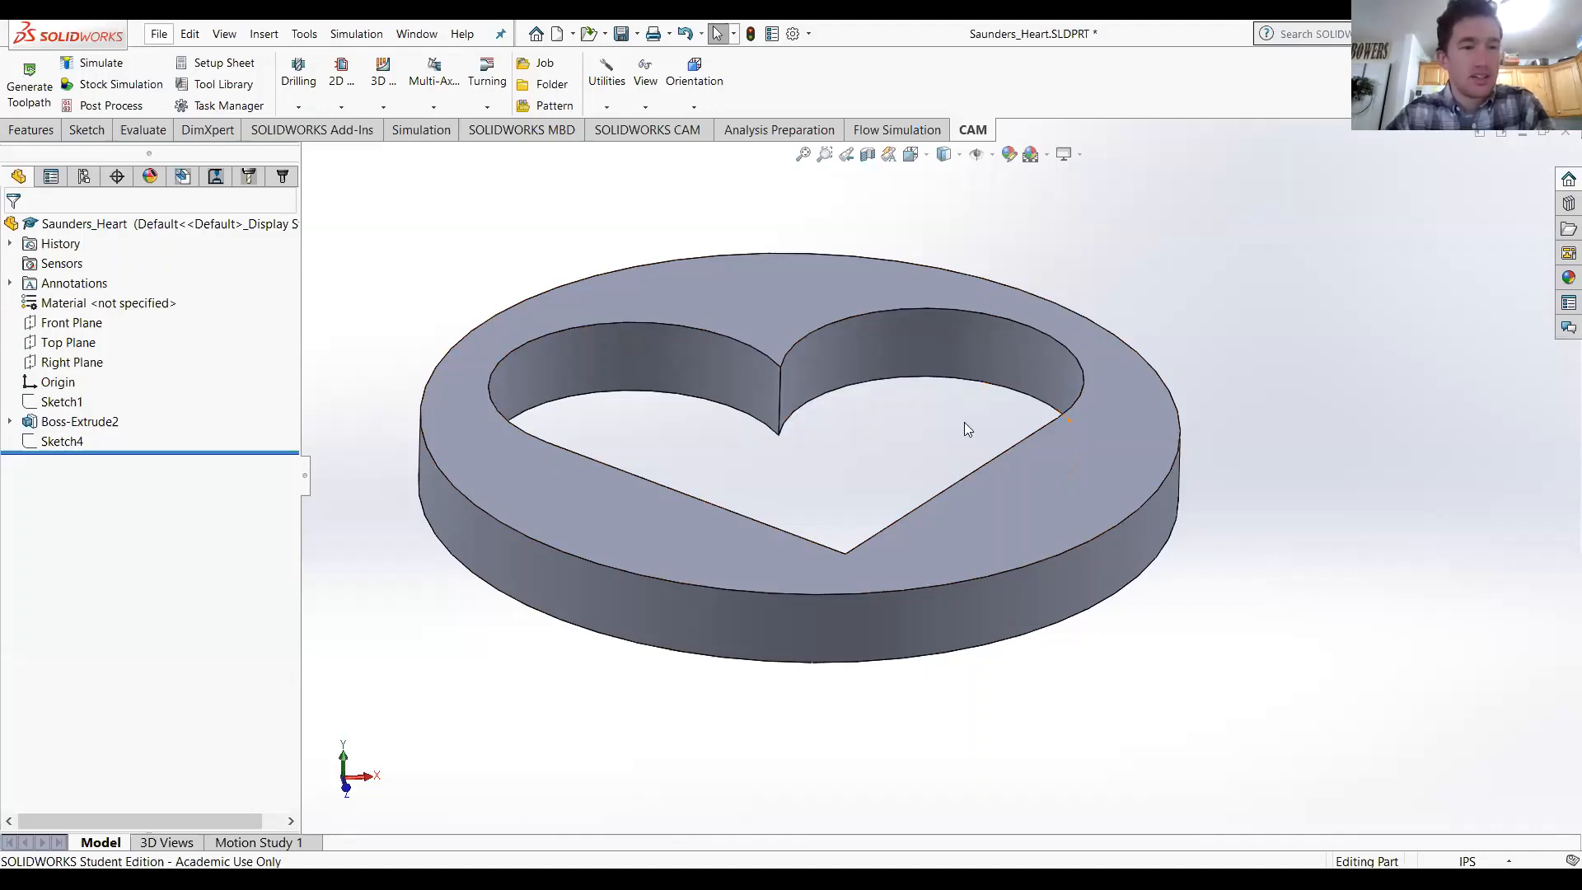
middle_drag(964, 422, 954, 561)
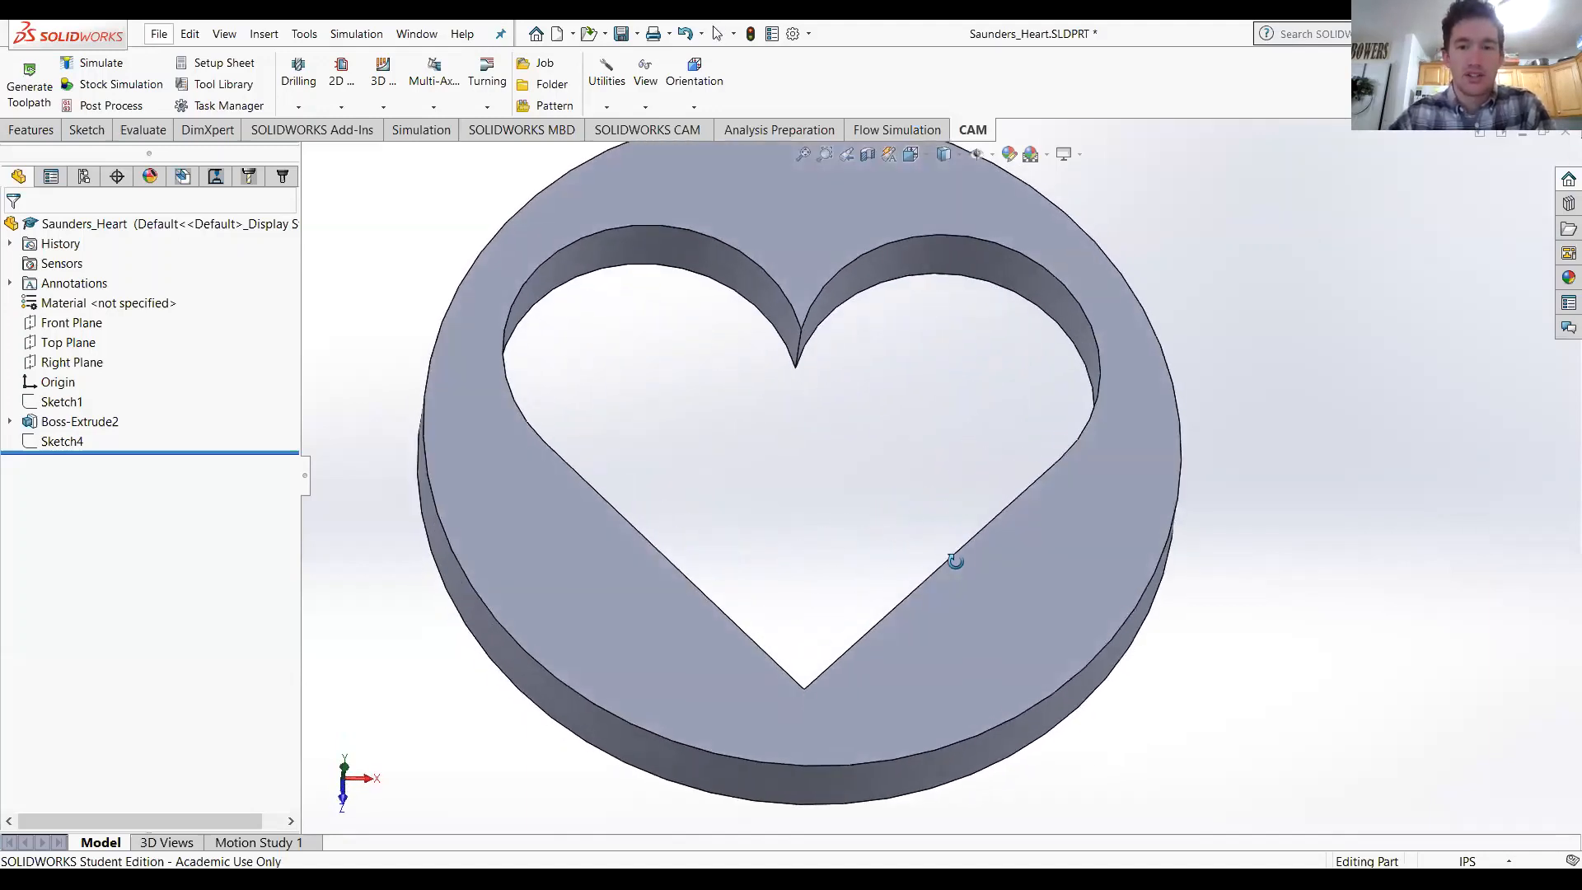
scroll(941, 536, up, 4)
scroll(883, 456, down, 1)
scroll(883, 462, down, 1)
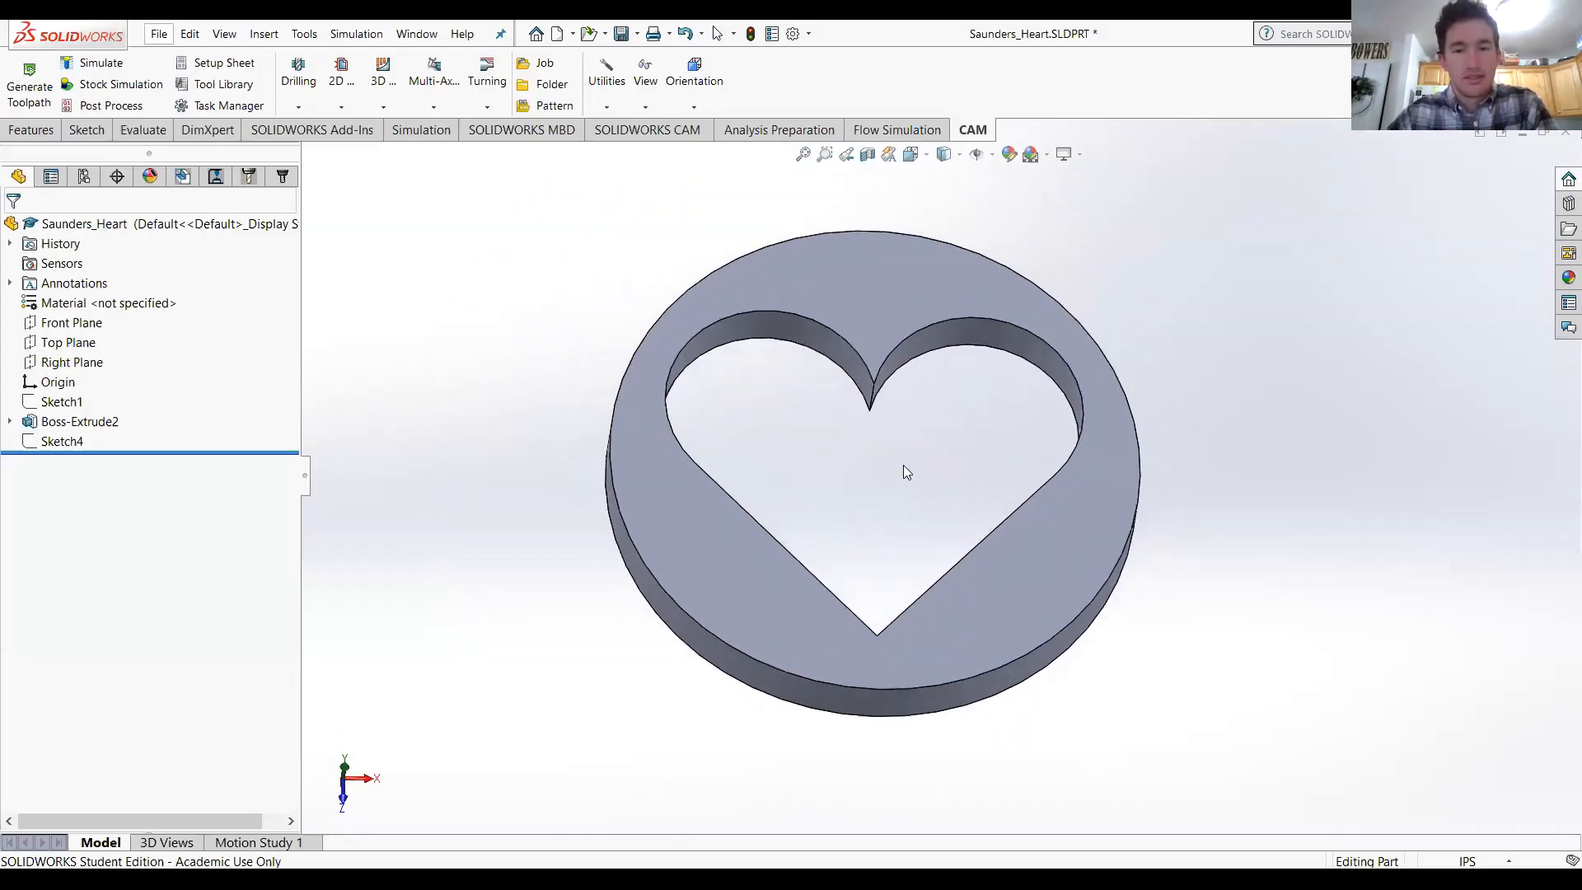
middle_drag(904, 470, 930, 459)
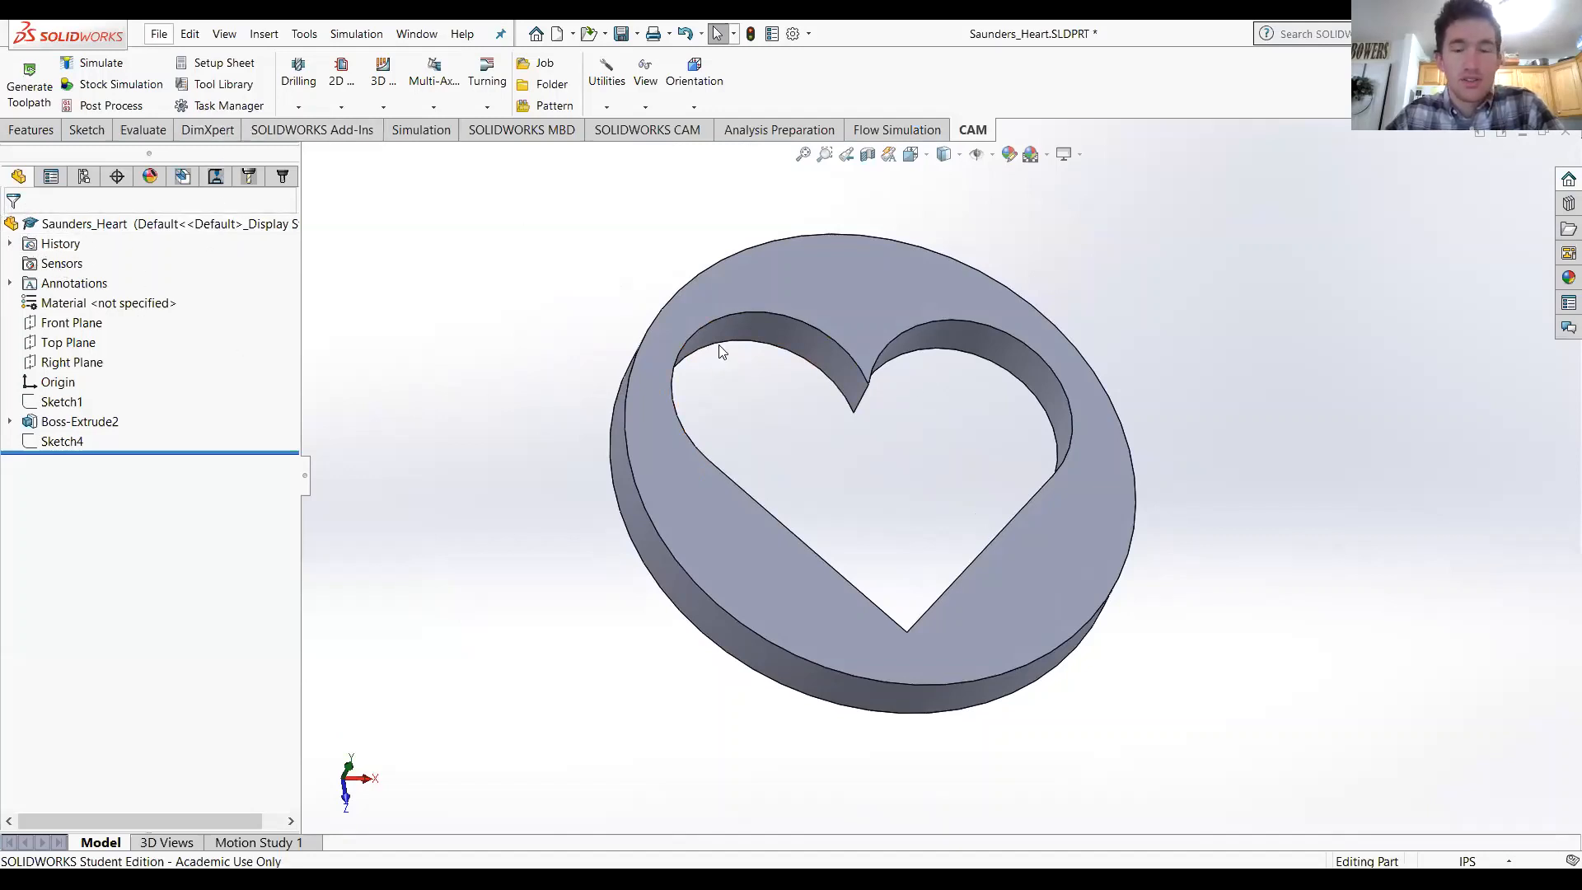
middle_drag(897, 410, 870, 392)
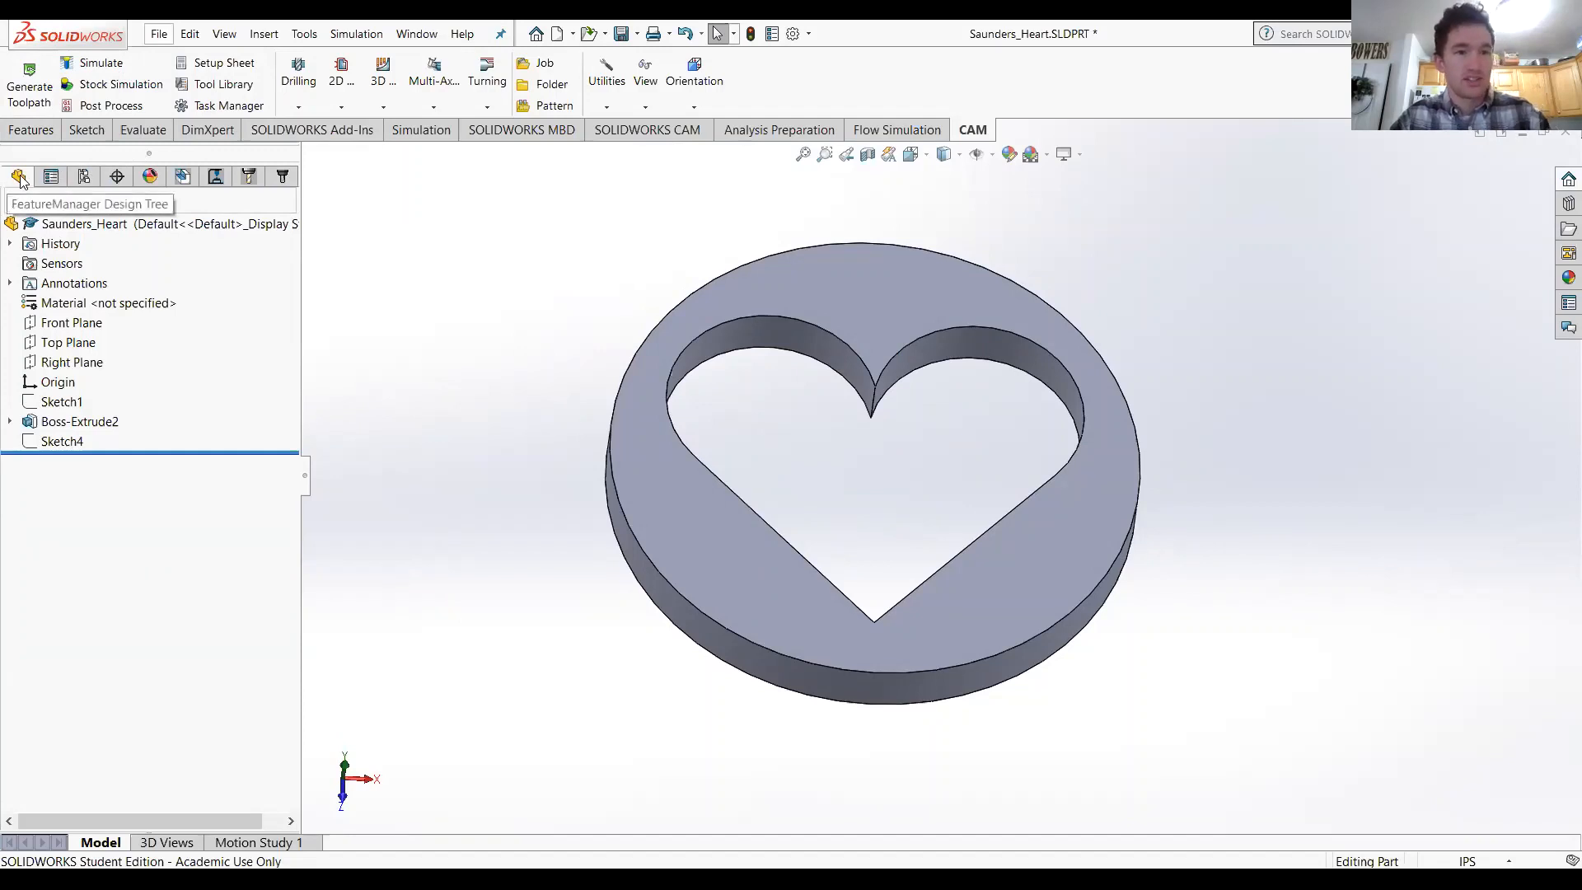
Step: Create a new CAM job for the heart part, keeping Milling as the job type
click(282, 177)
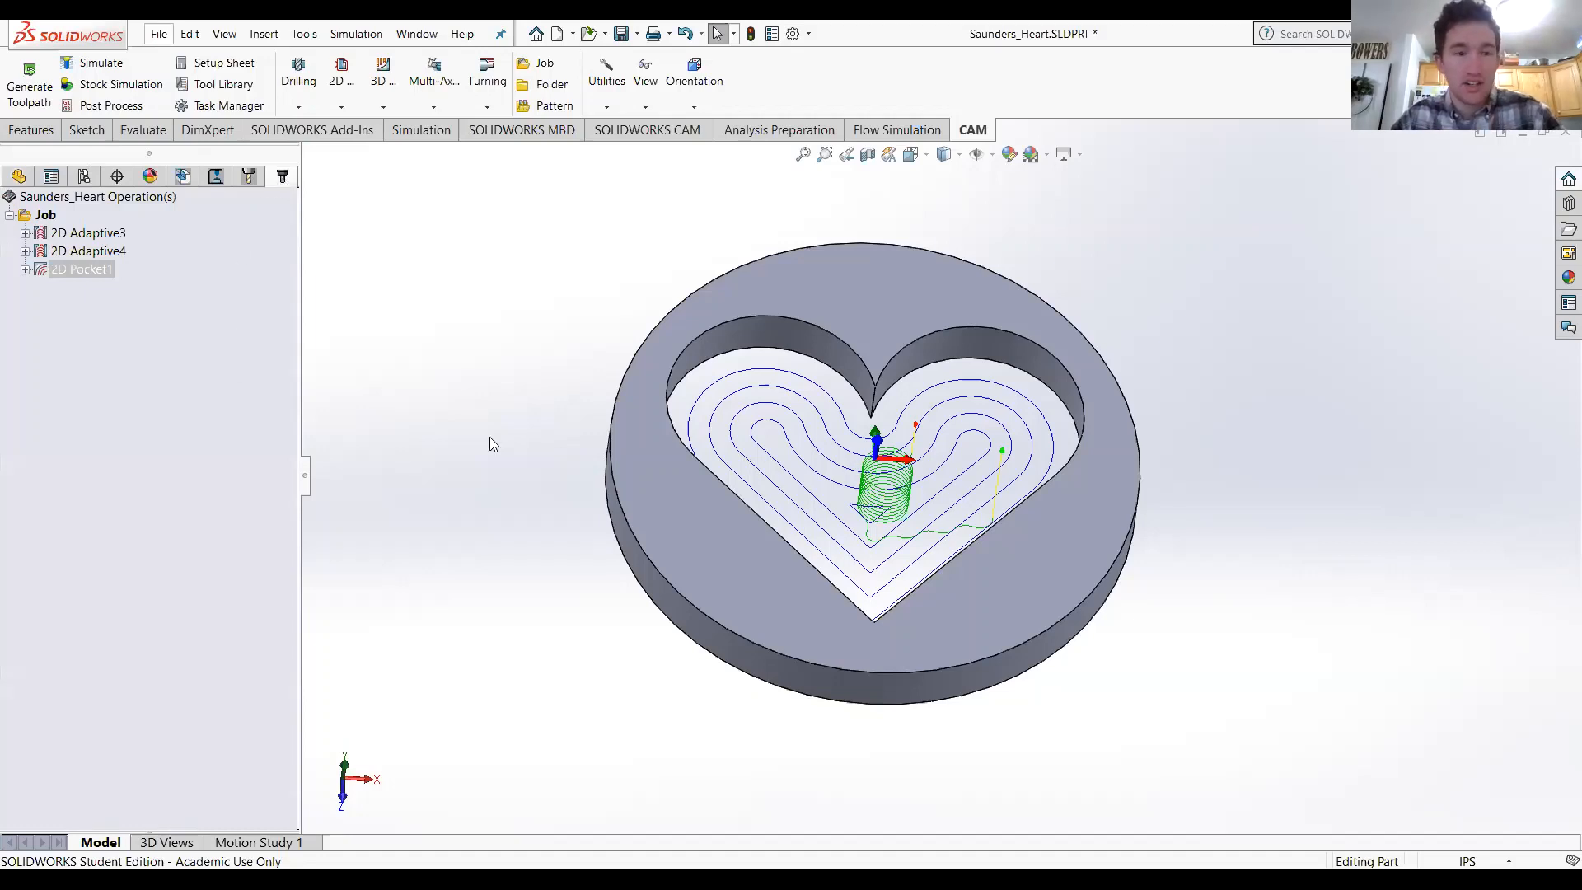
click(134, 449)
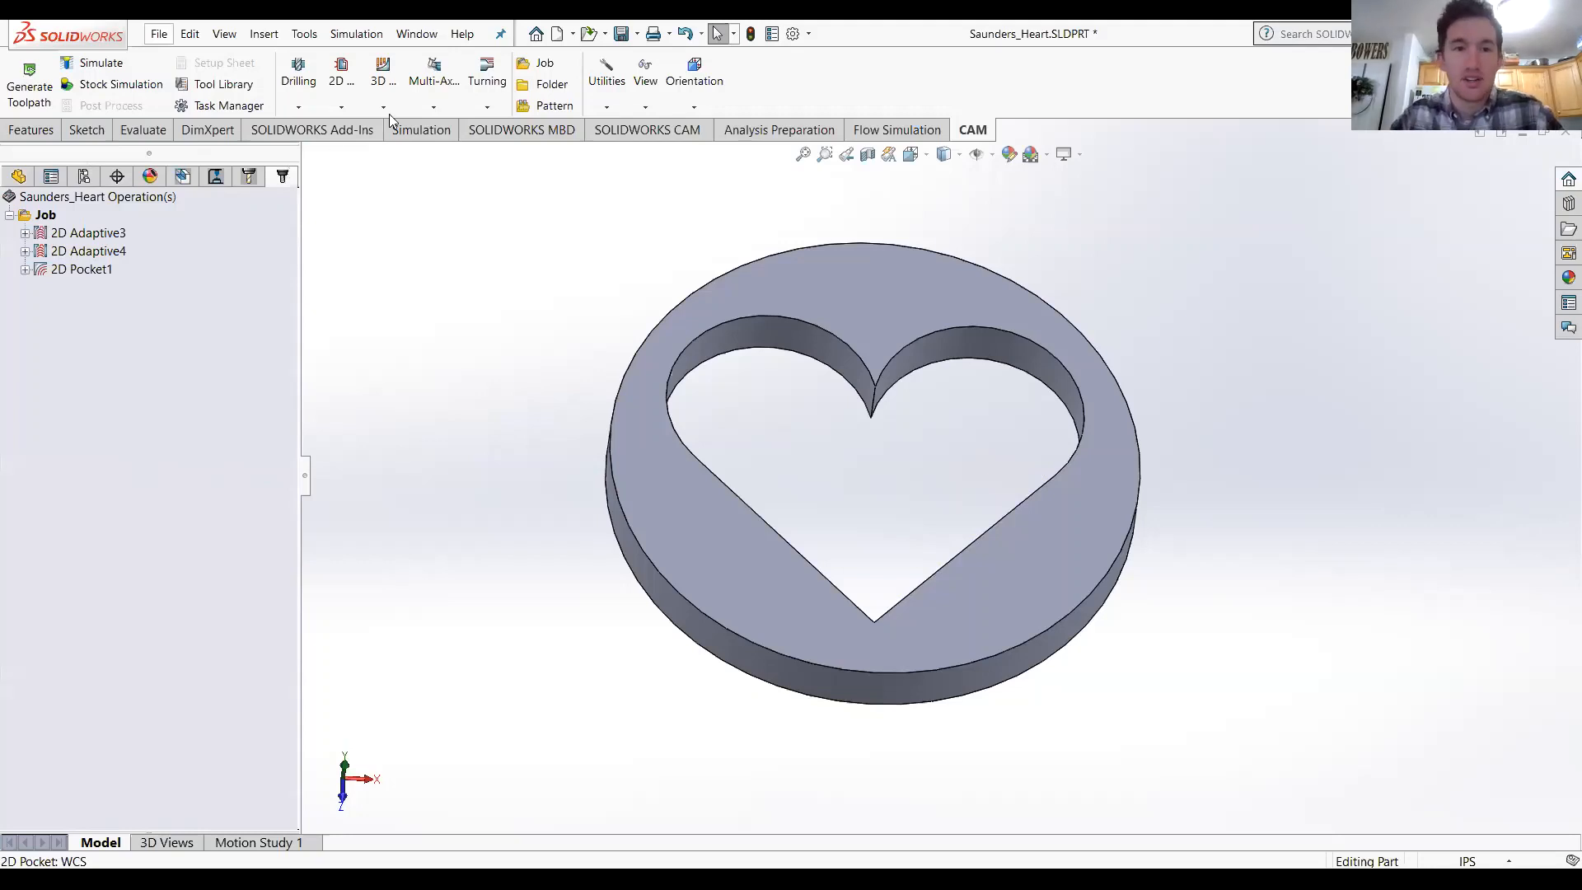
click(539, 63)
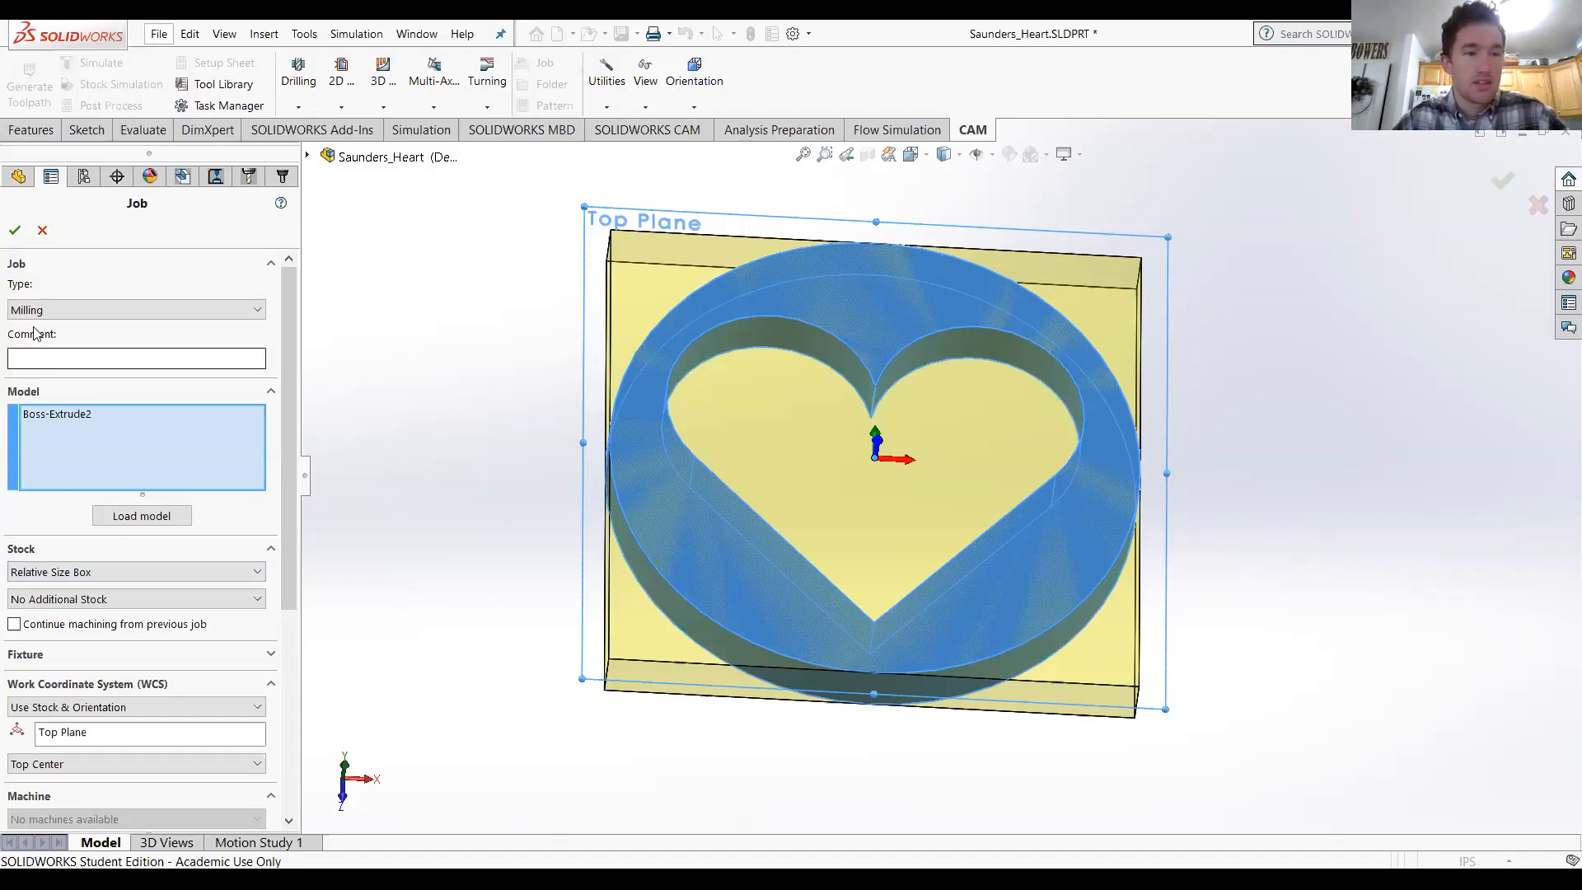
click(70, 311)
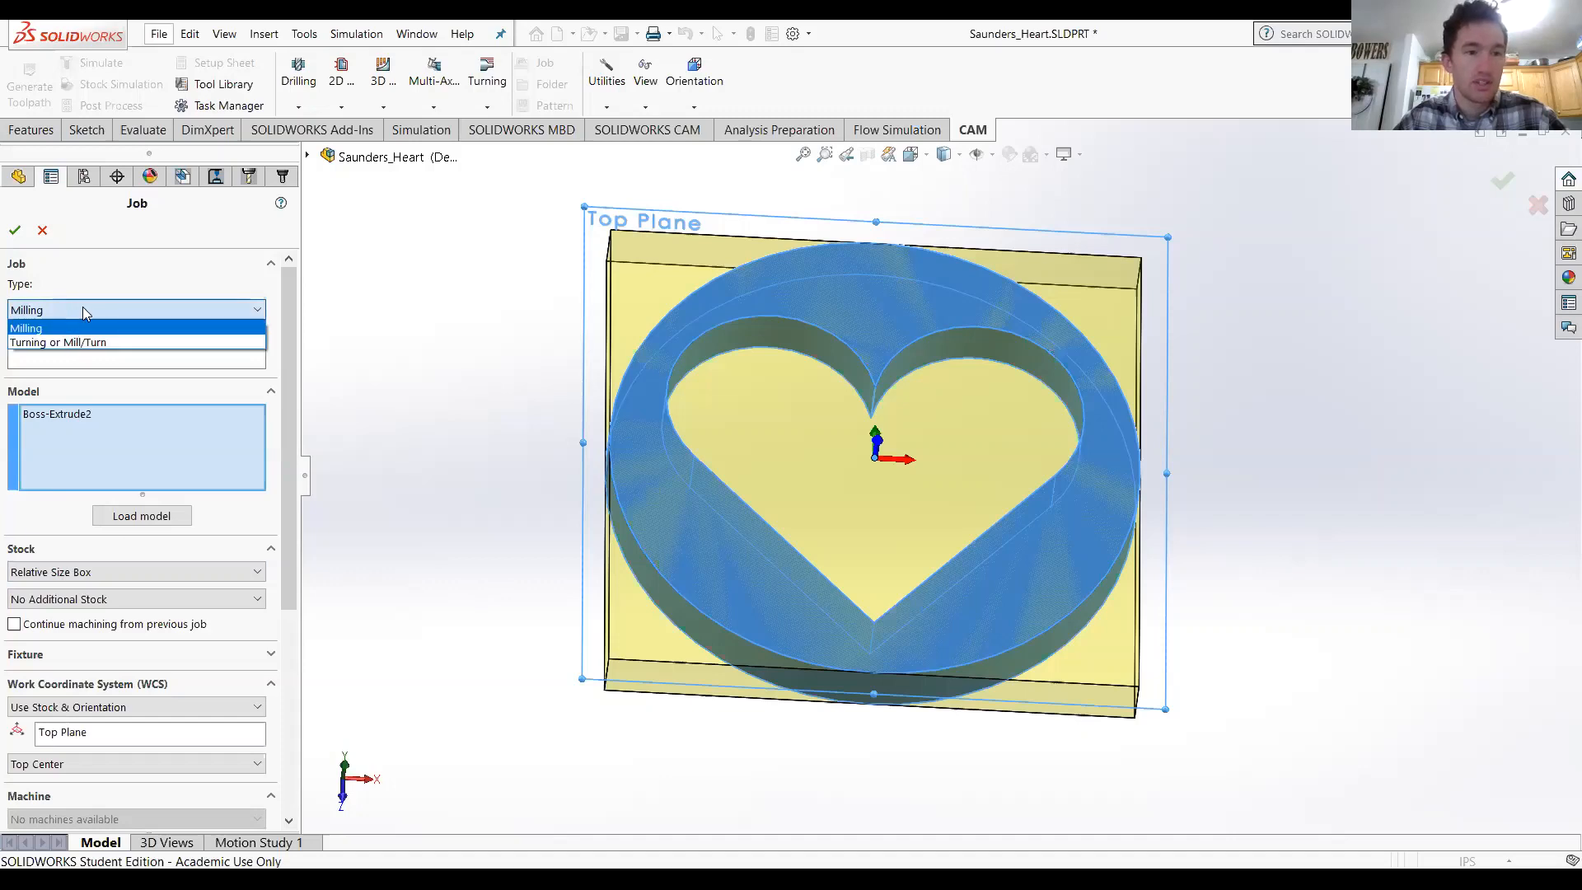
click(83, 309)
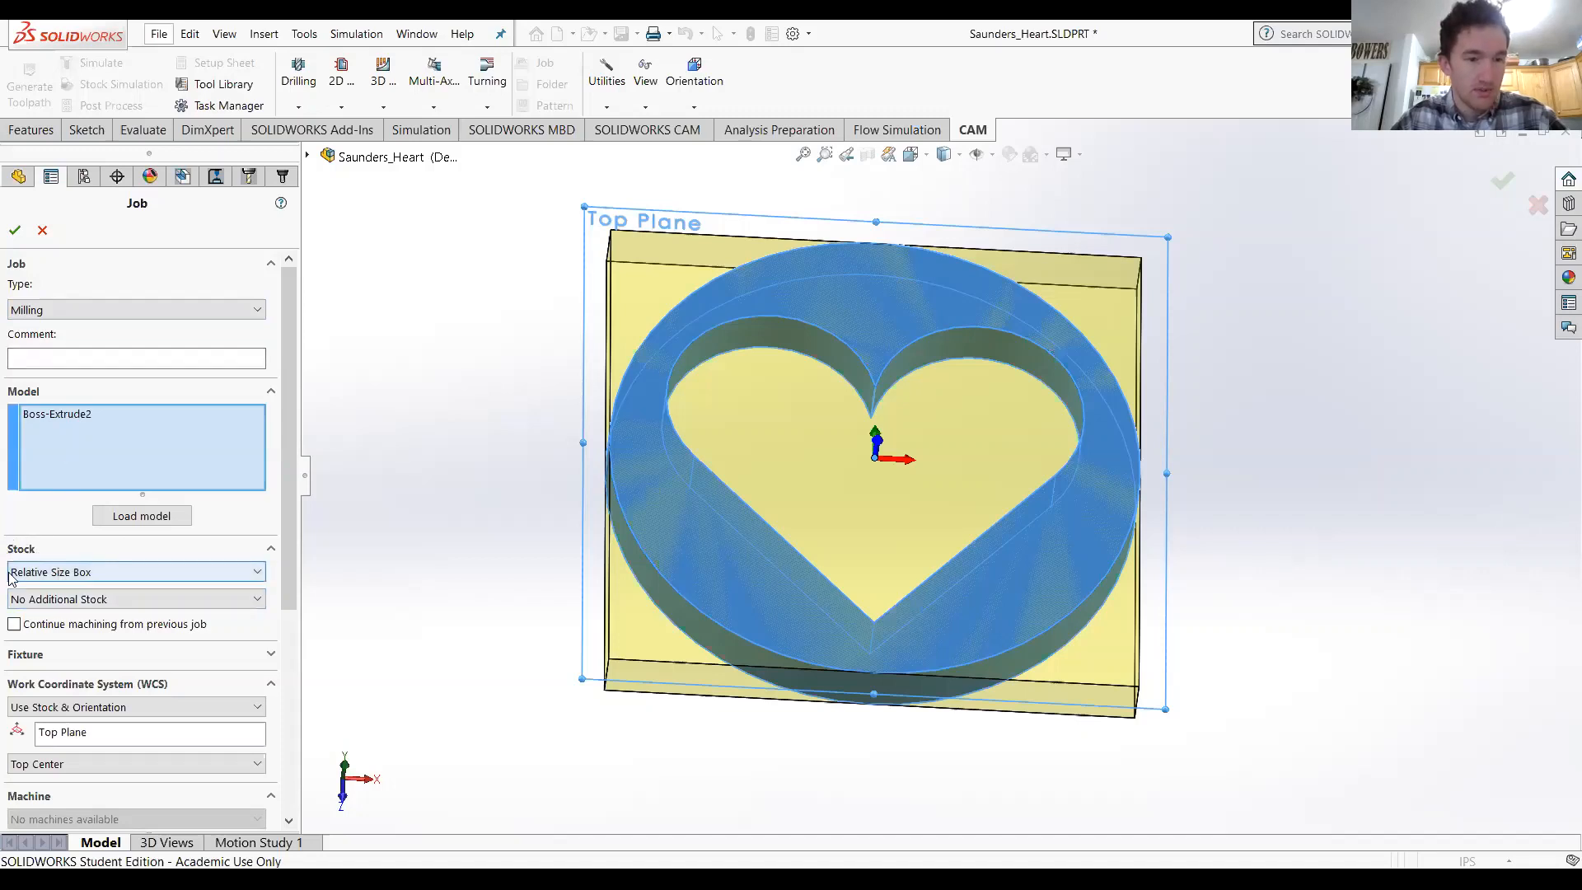
click(188, 571)
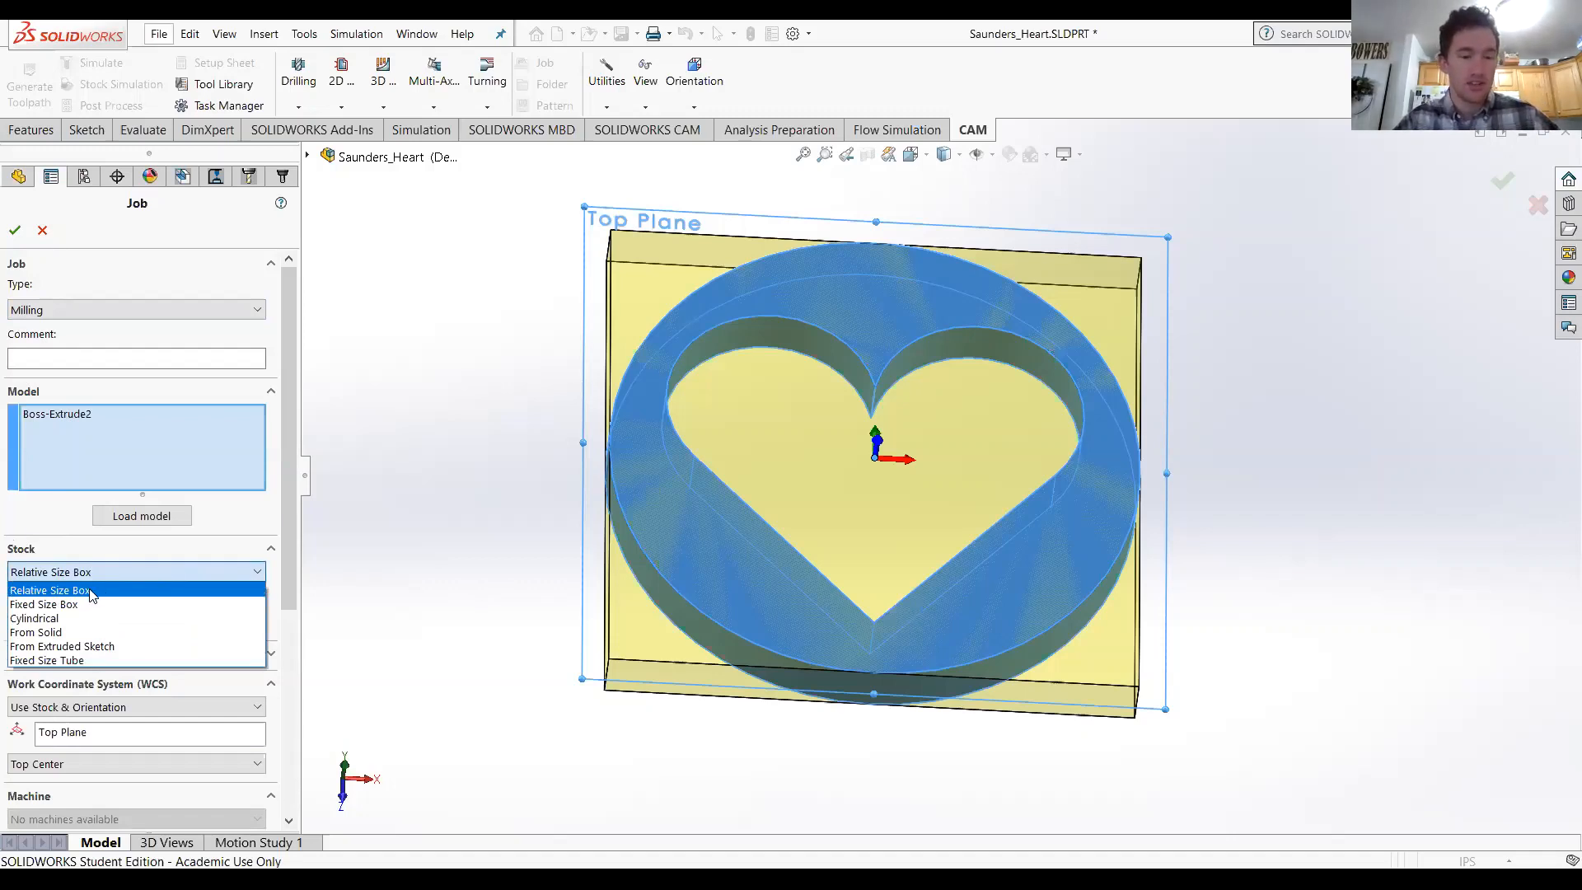
click(65, 605)
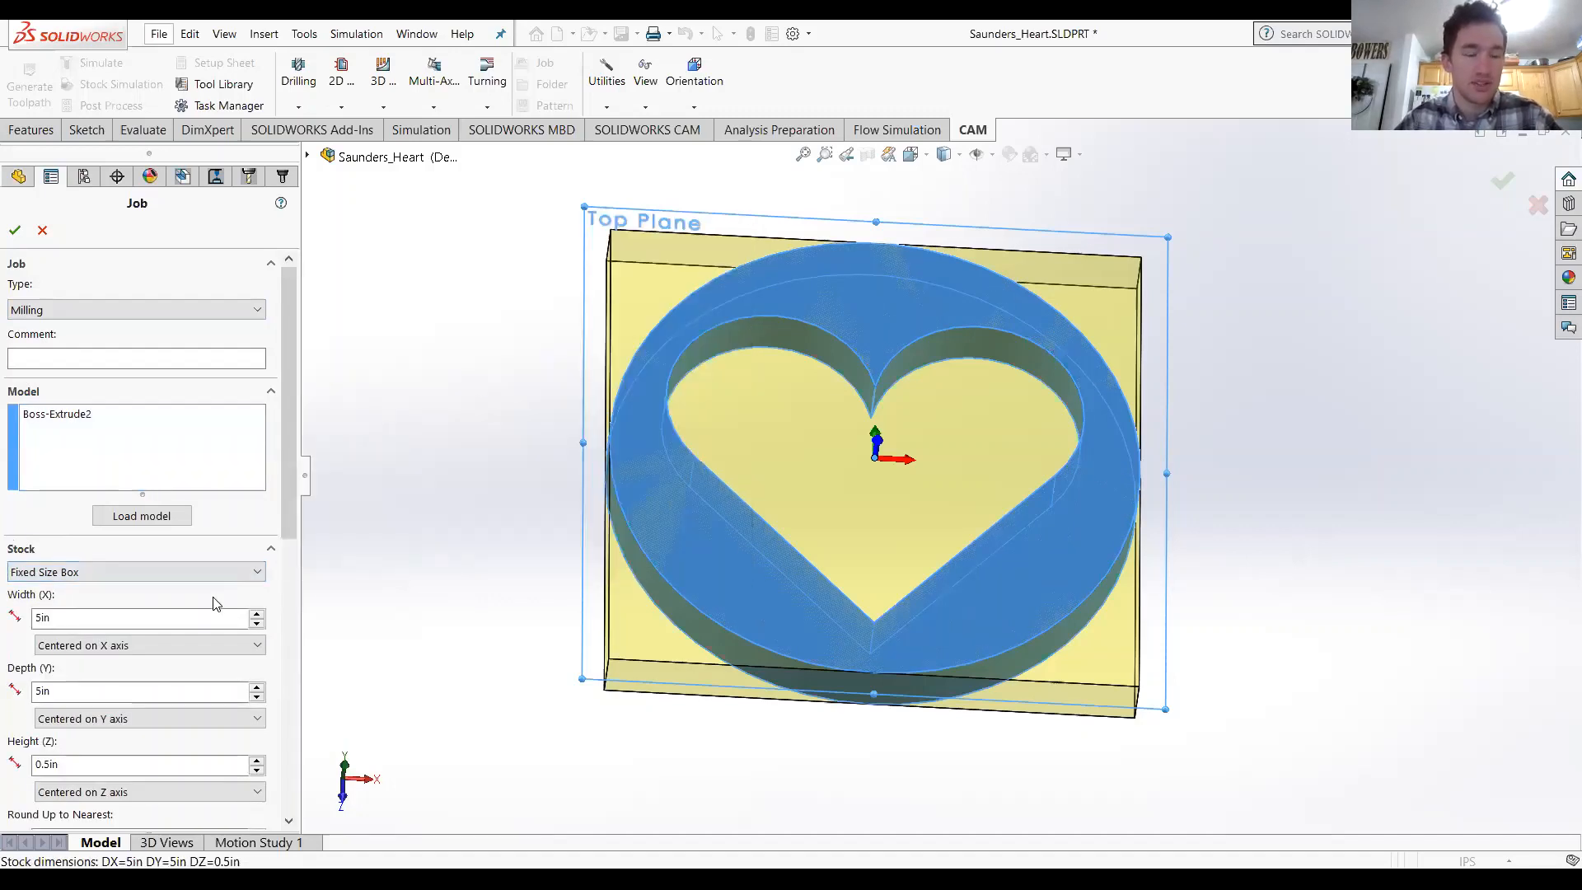
scroll(253, 664, down, 3)
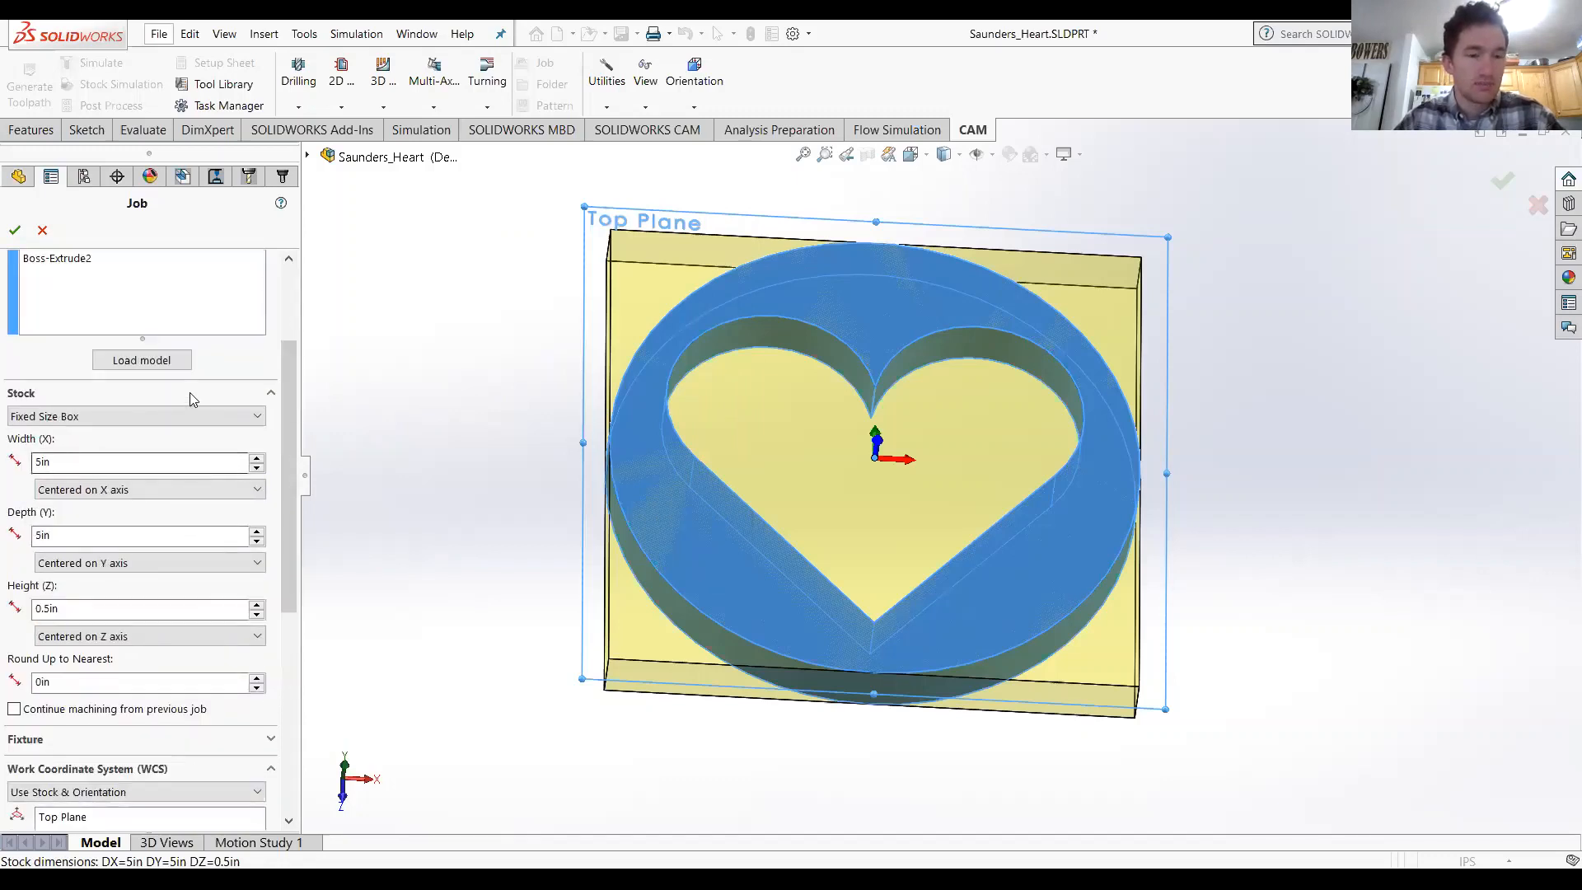
Step: Define the job's stock from an extruded sketch, using Sketch1 with a height of 0.75 in
click(198, 417)
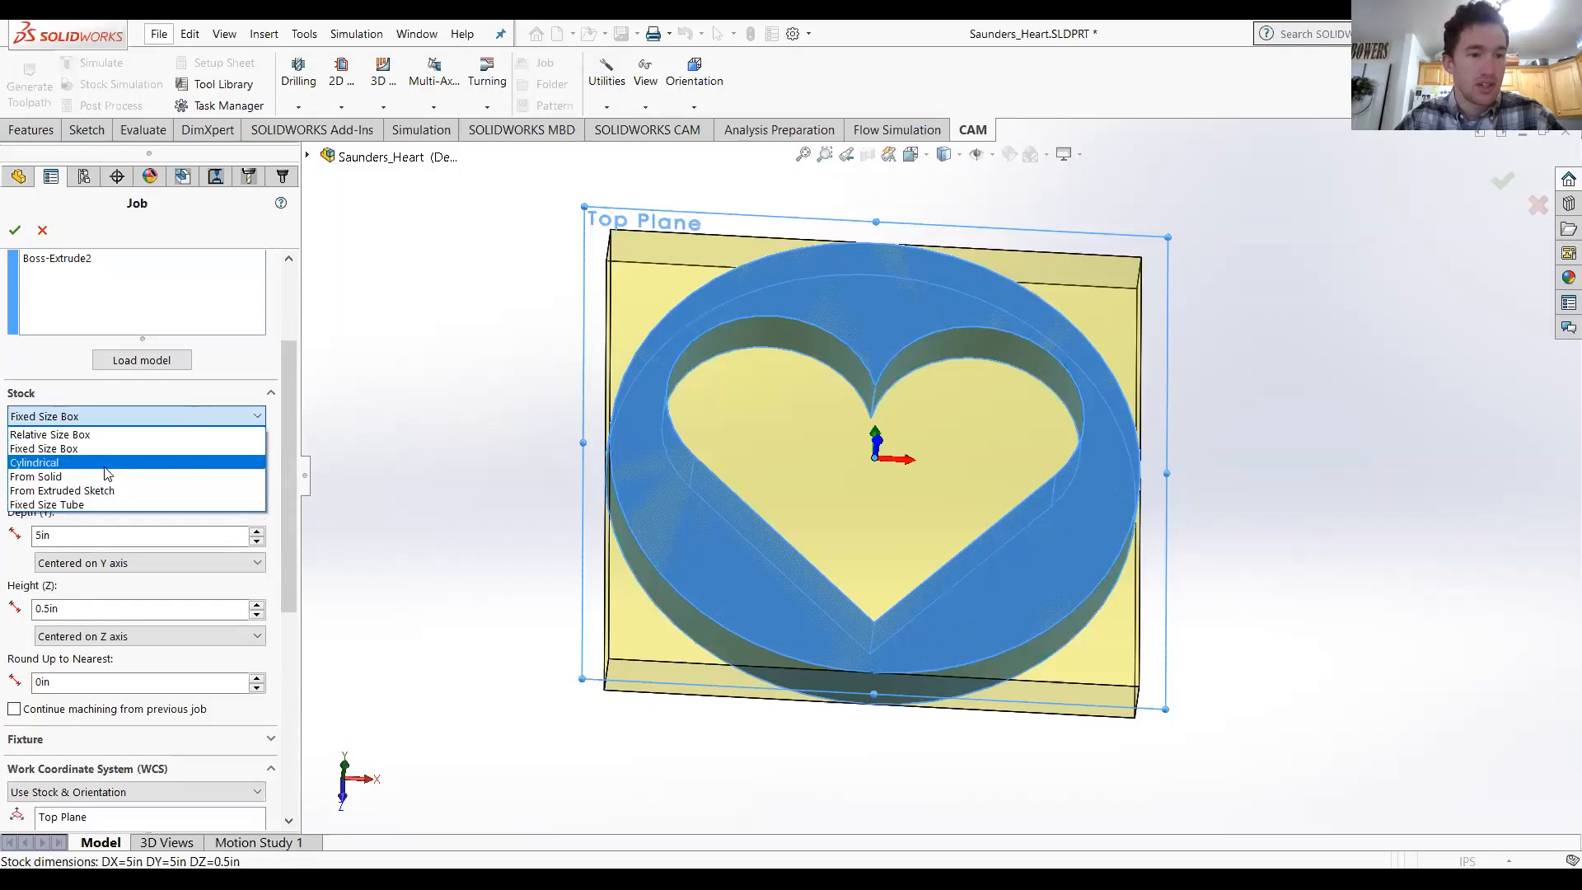
click(67, 492)
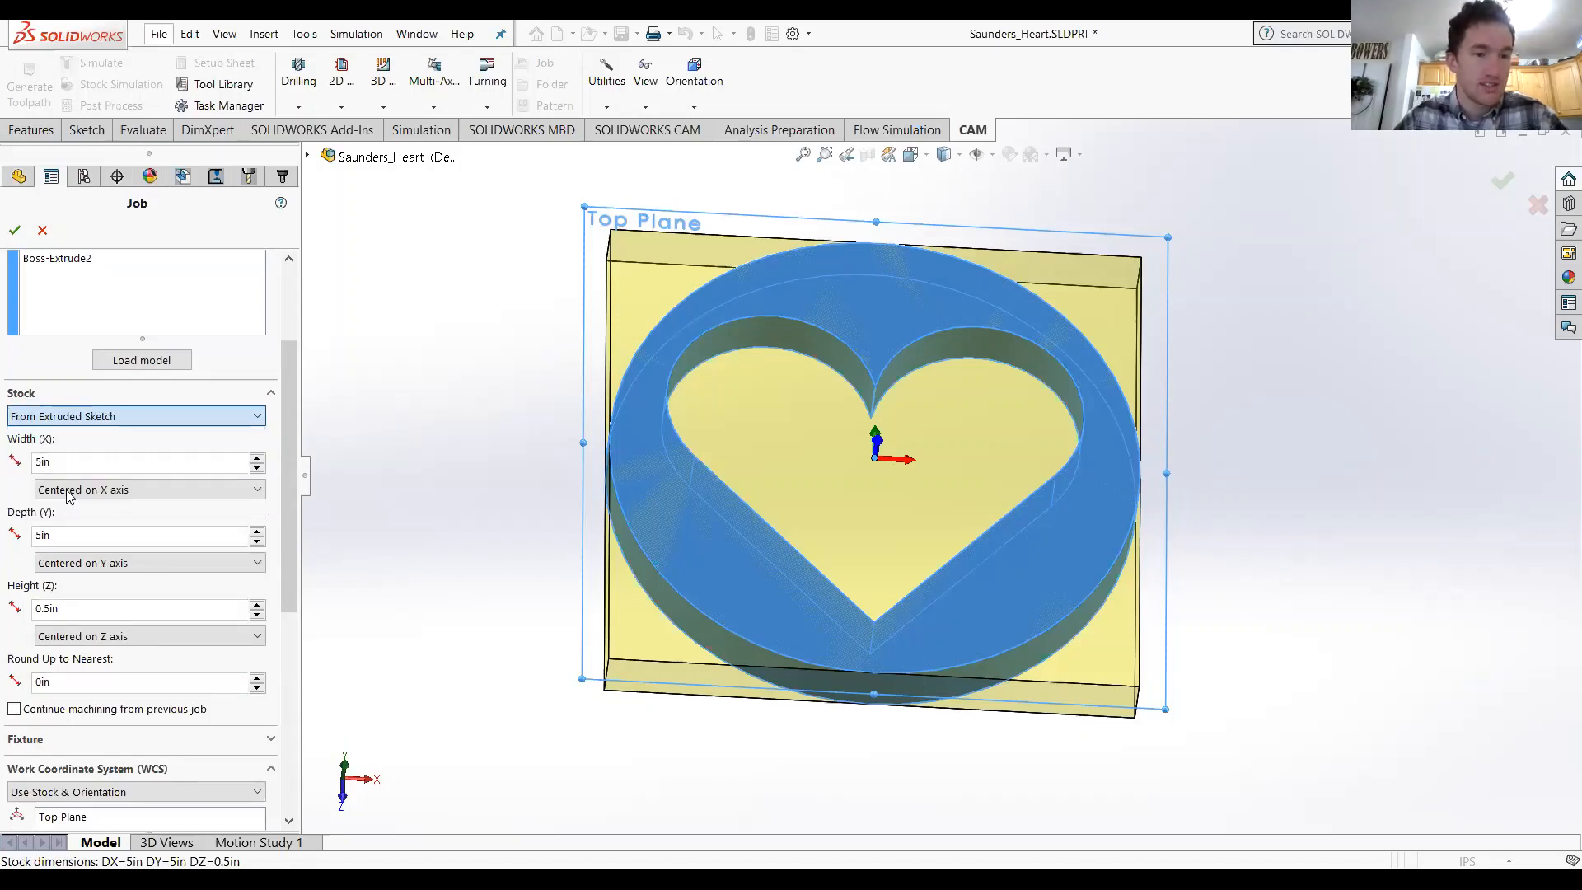
click(308, 157)
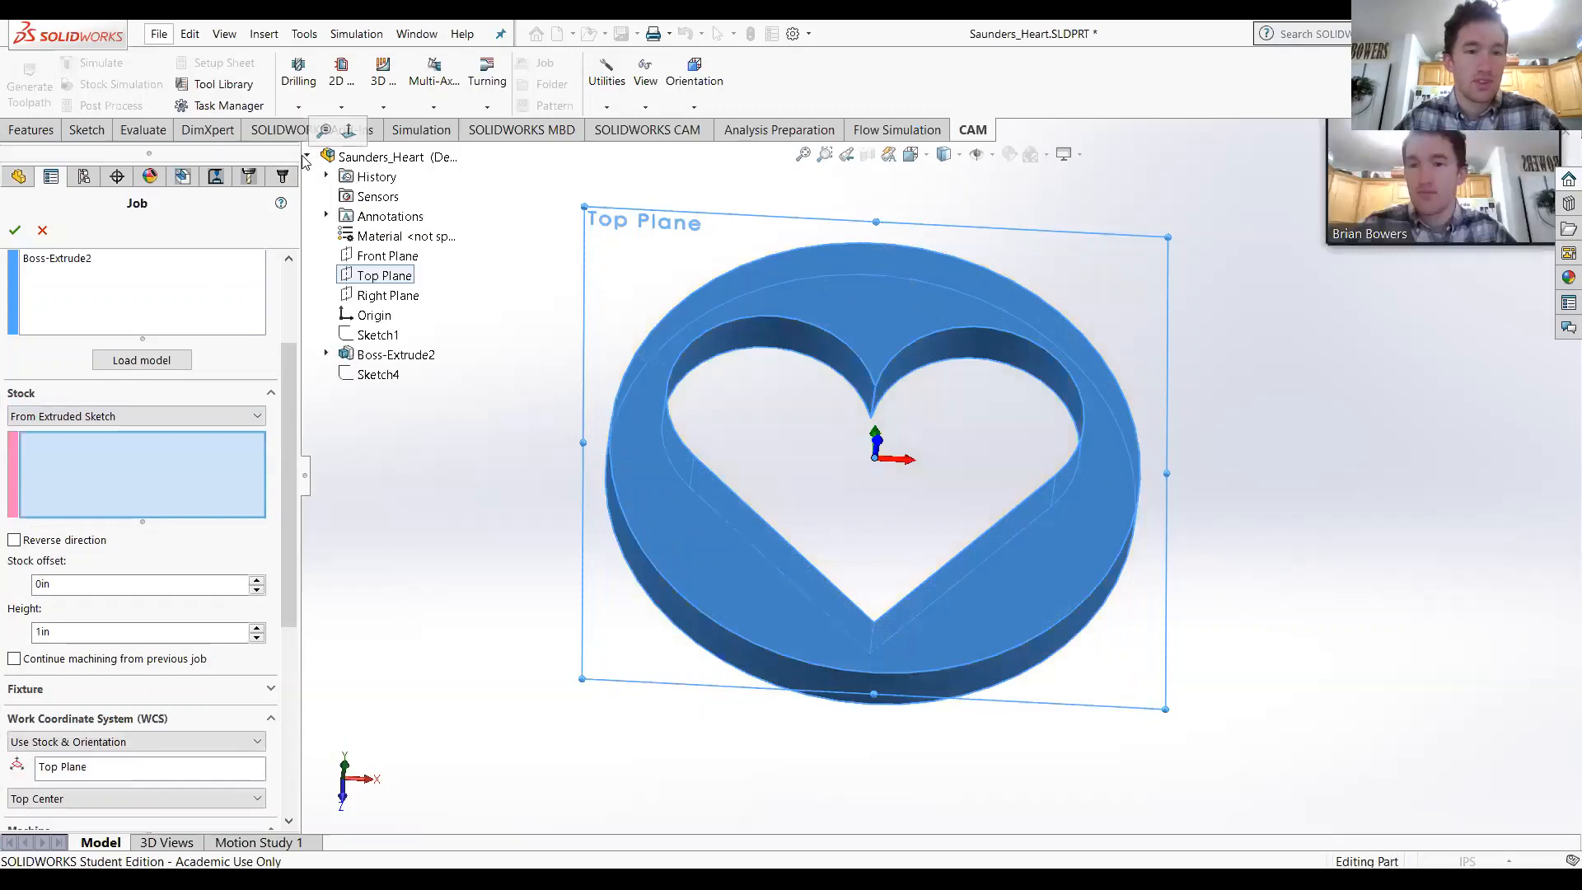
click(375, 335)
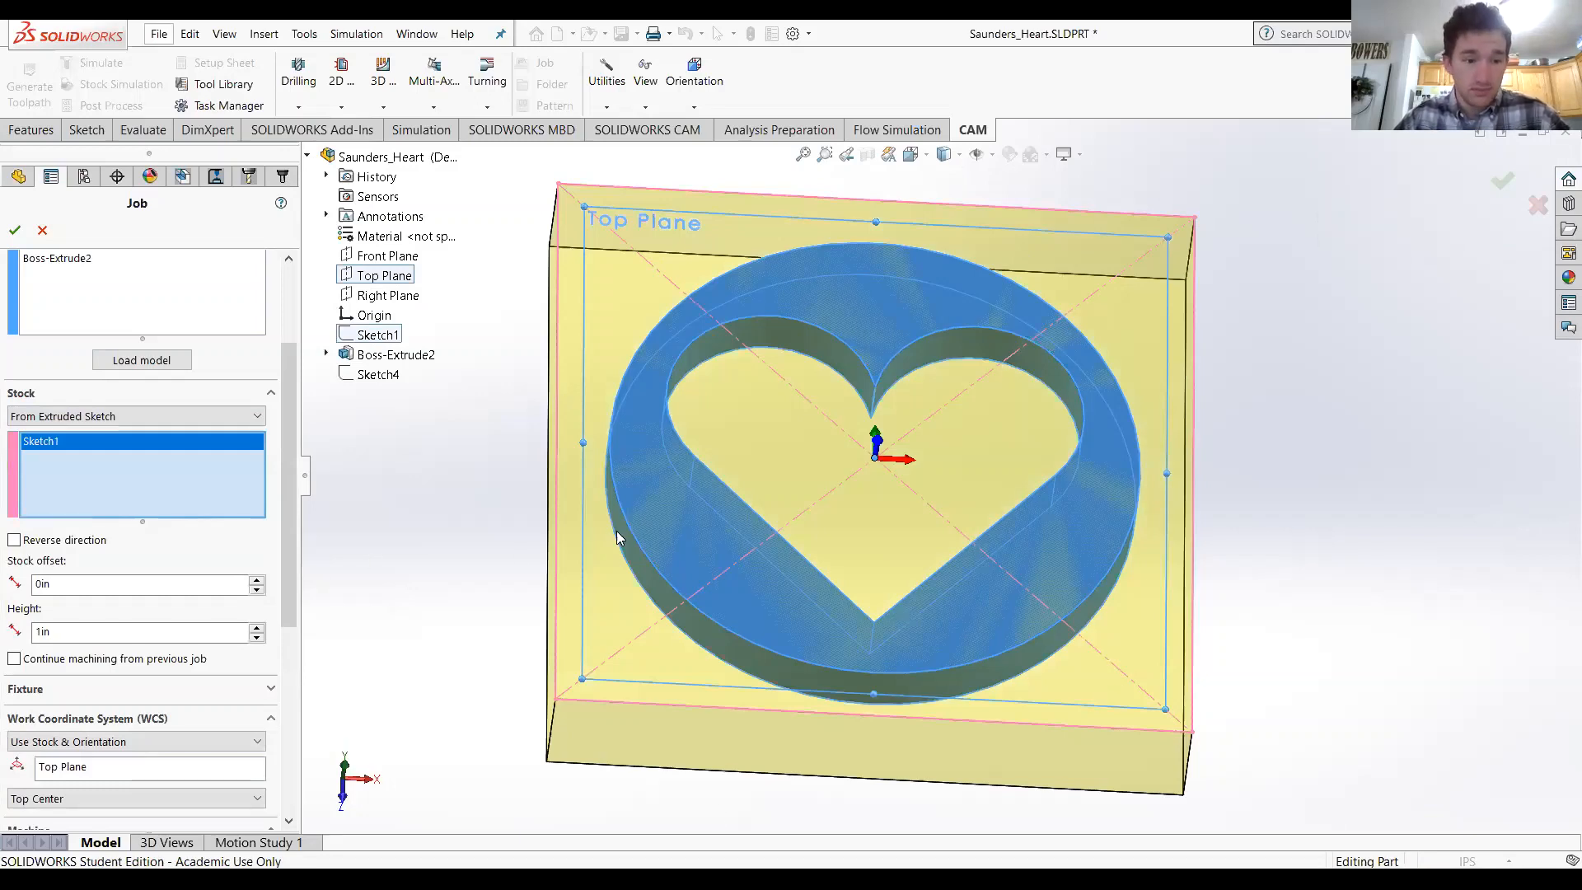
middle_drag(969, 720, 1013, 568)
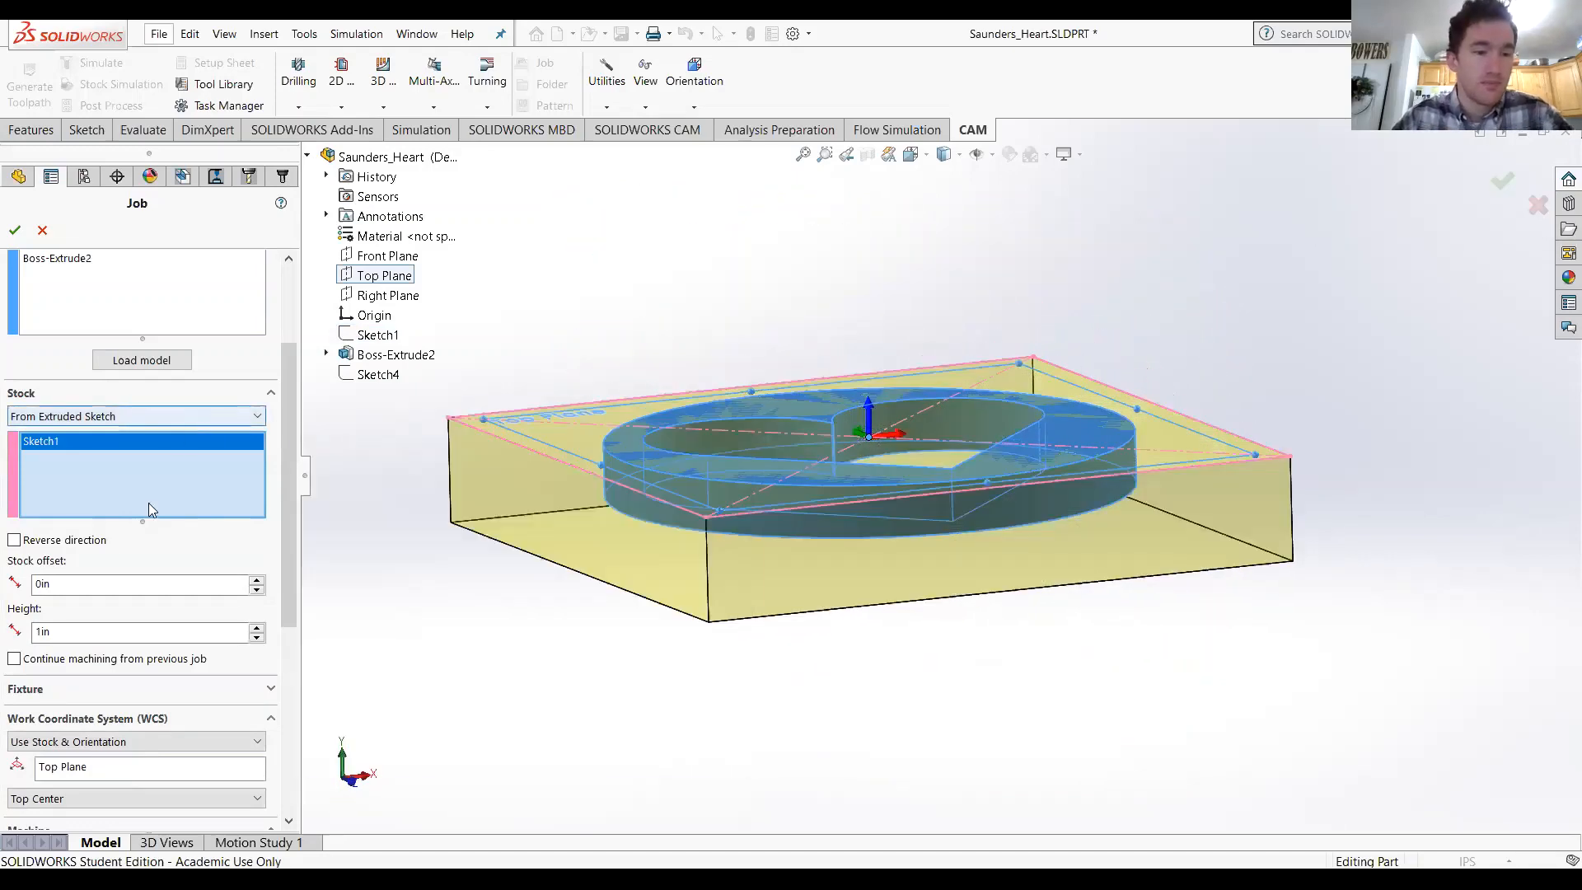
double_click(69, 633)
text(.75)
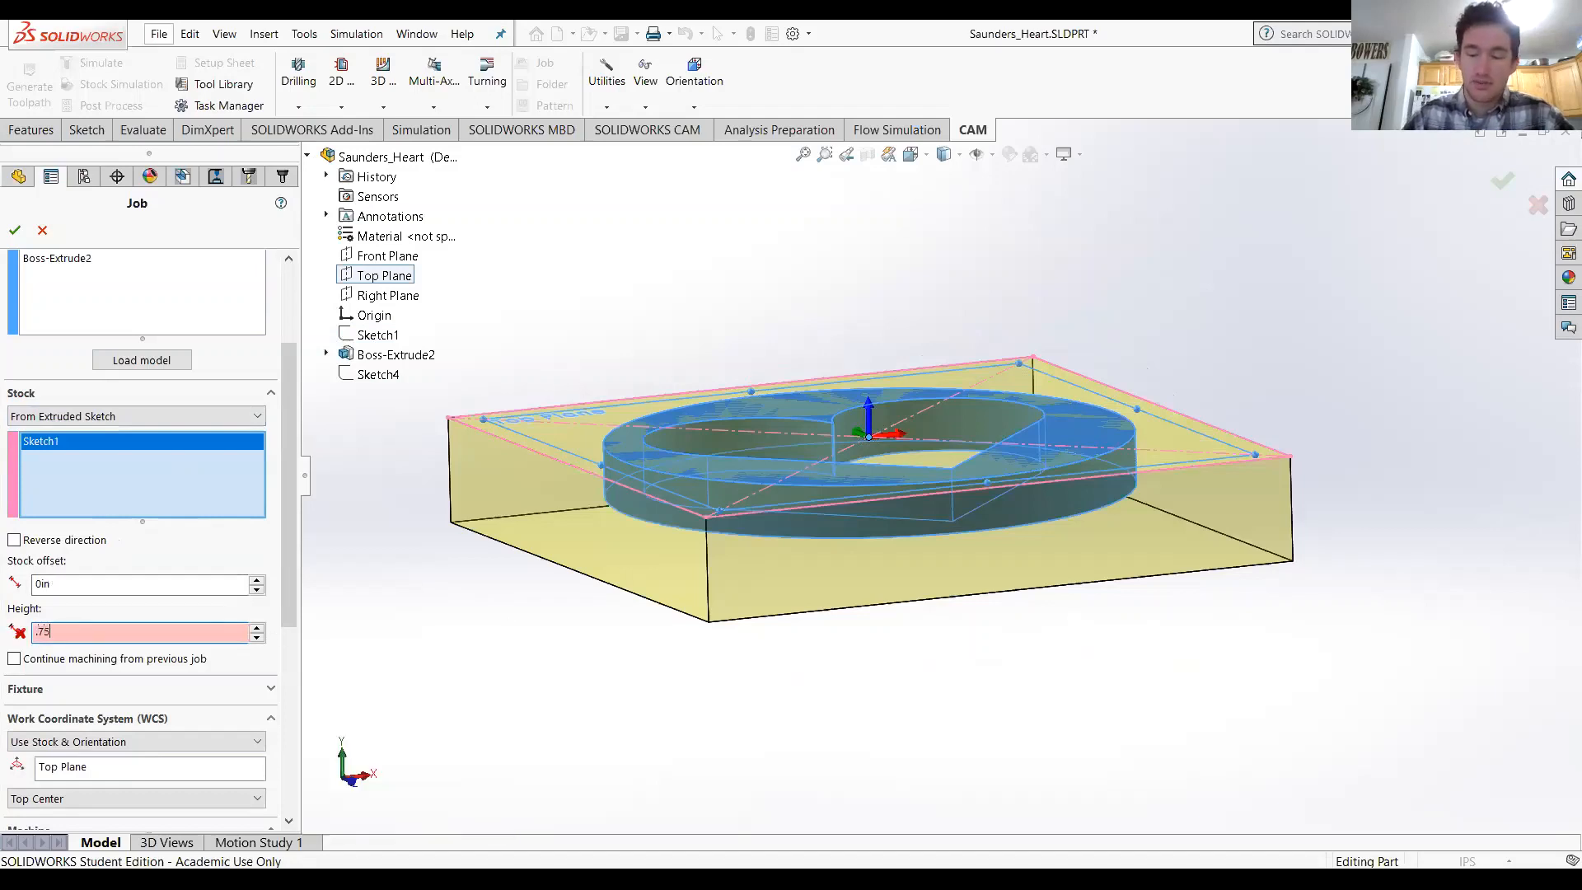
key(Return)
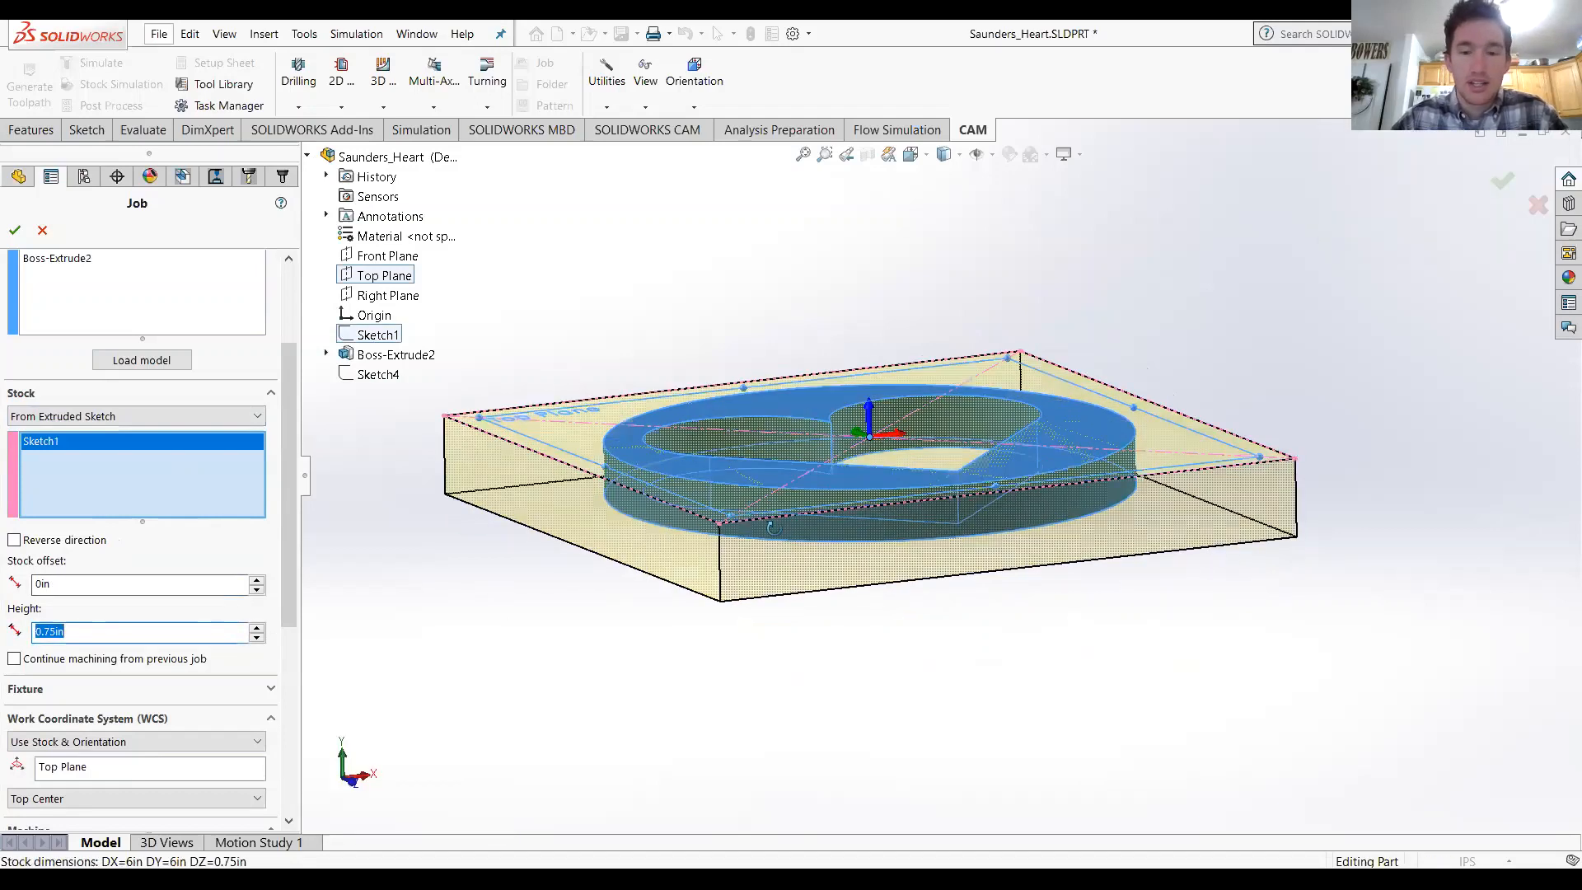
middle_drag(773, 528, 713, 644)
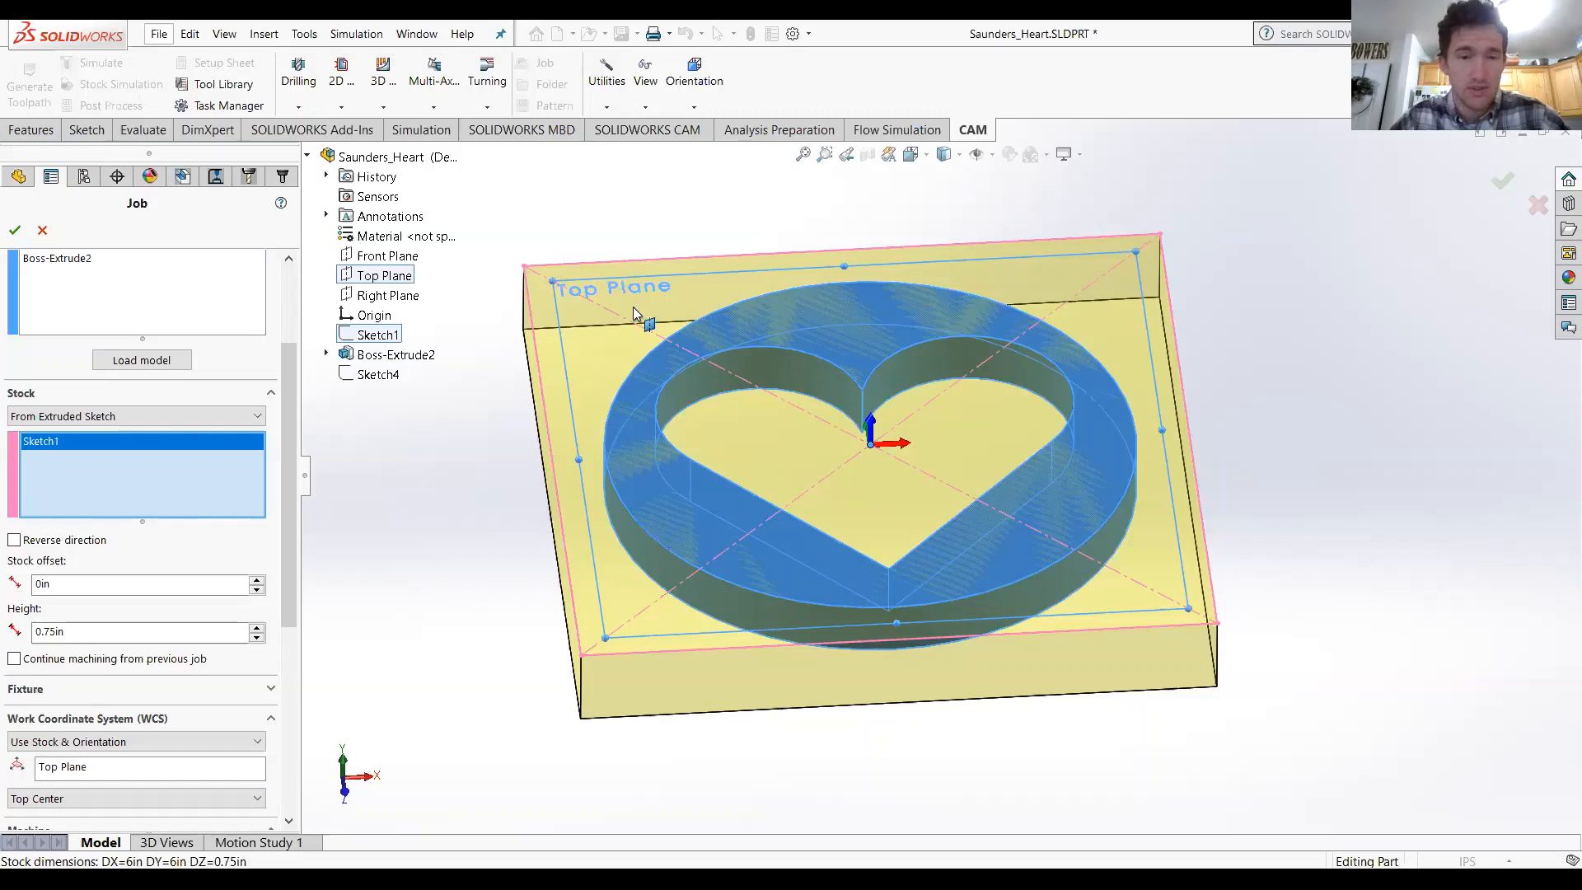
Step: Set the job's work coordinate system to be defined by the X-Axis and Y-Axis
scroll(695, 374, up, 2)
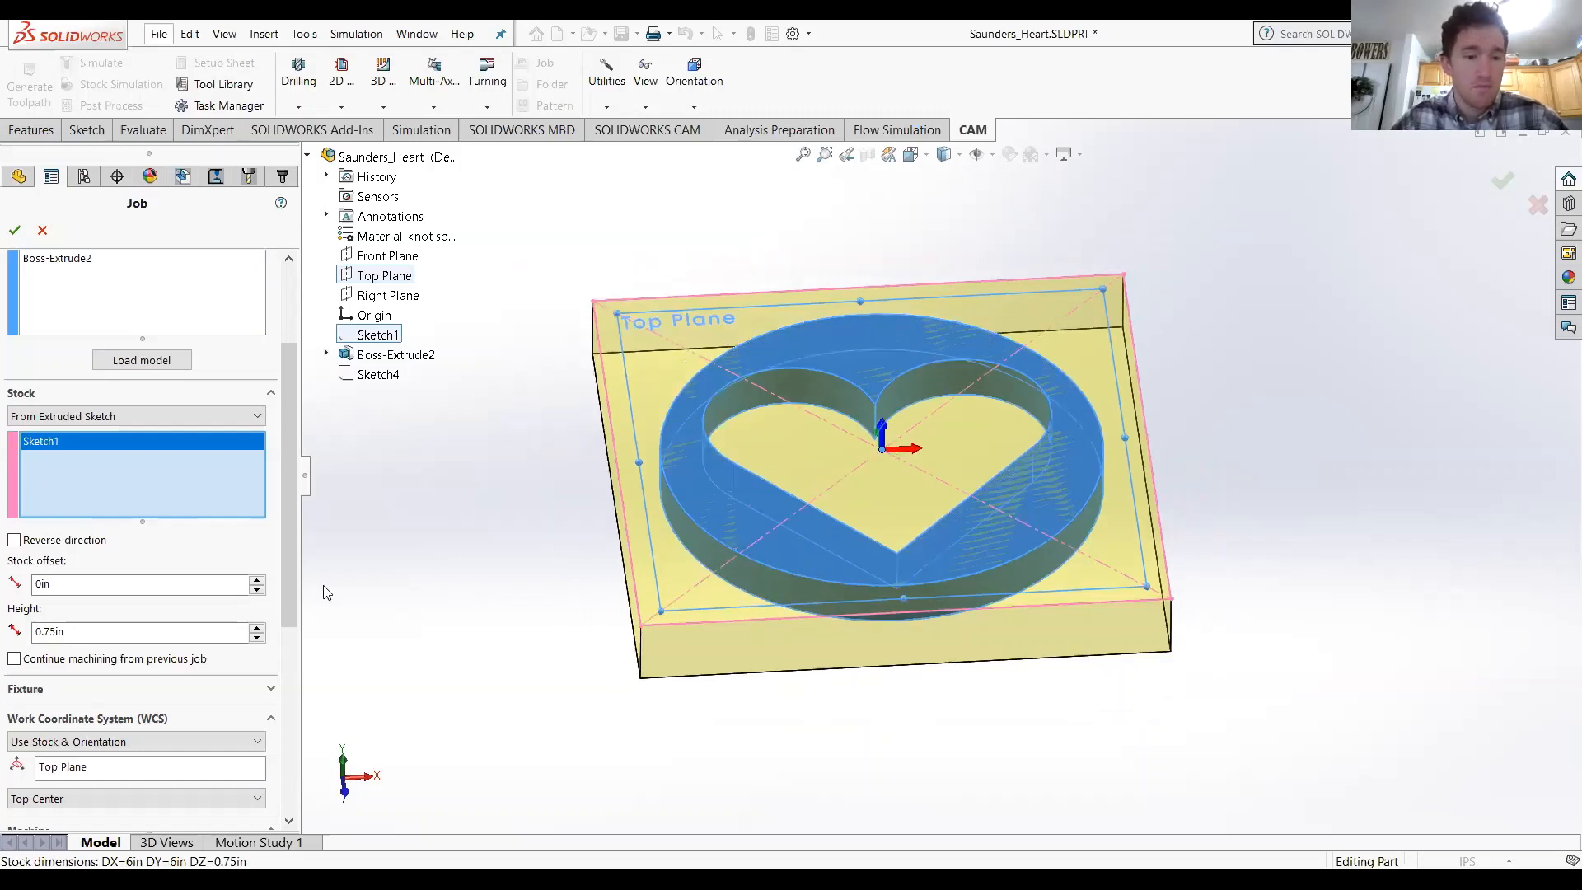
scroll(277, 601, down, 4)
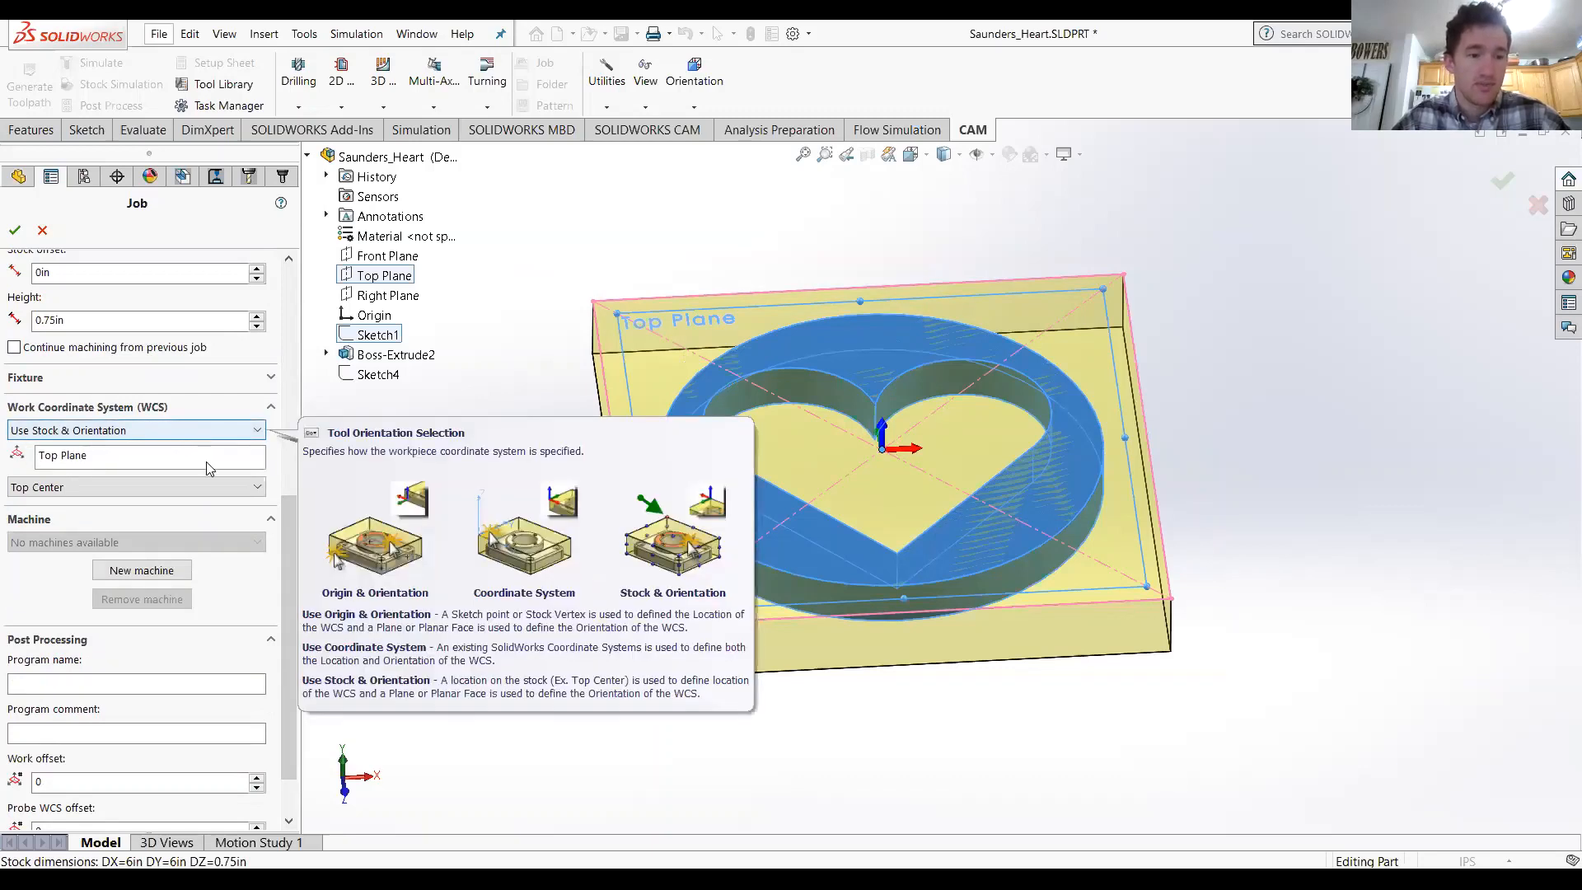
scroll(252, 521, down, 1)
scroll(251, 520, up, 2)
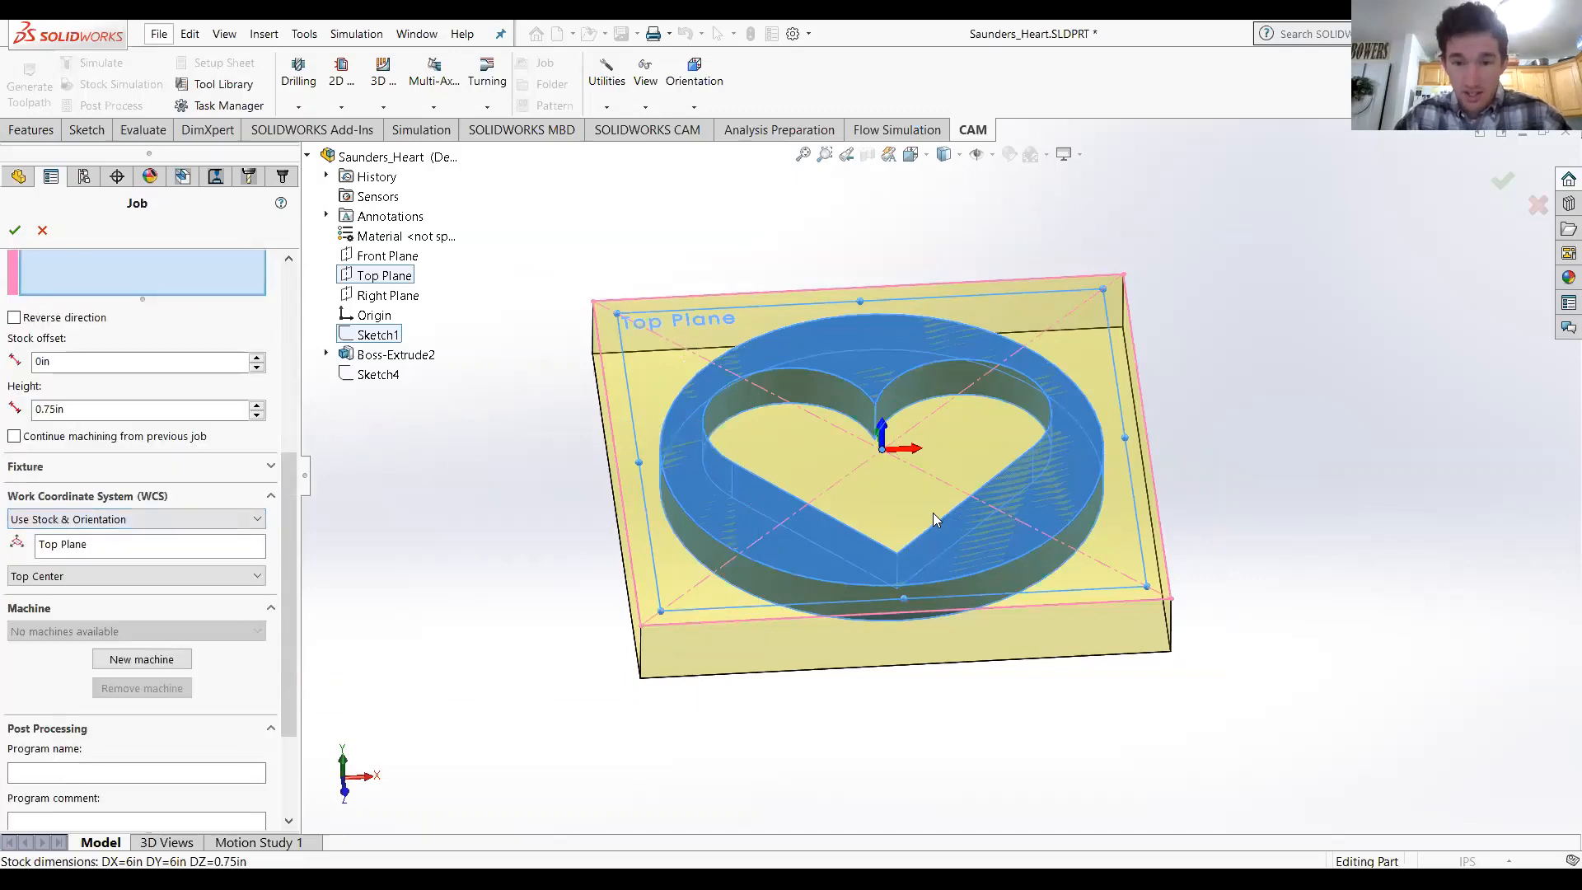
middle_drag(933, 513, 915, 452)
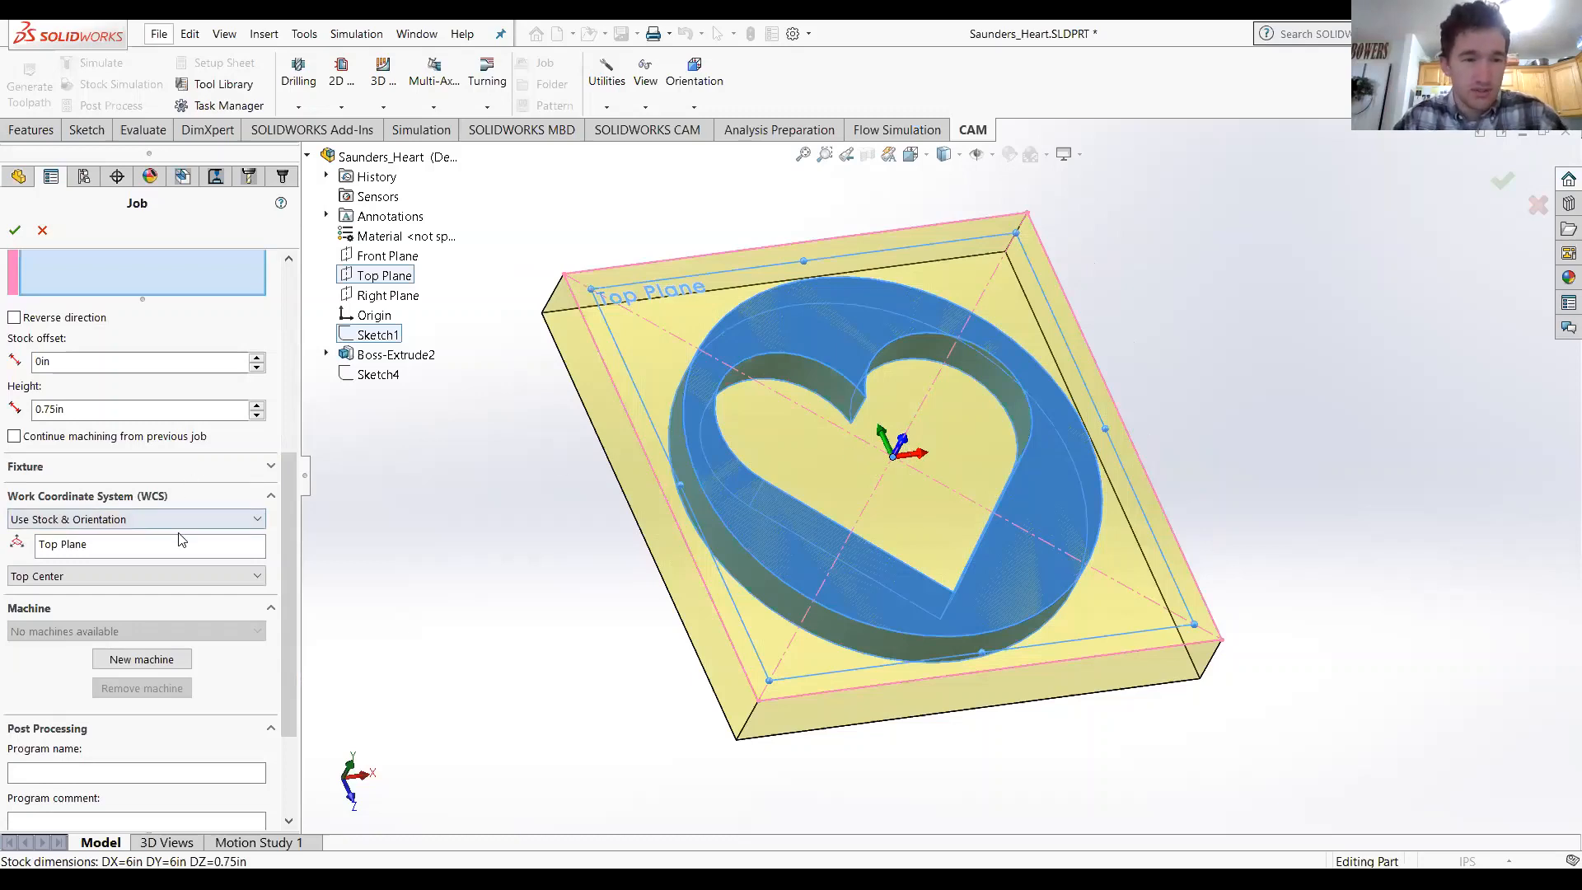
click(205, 519)
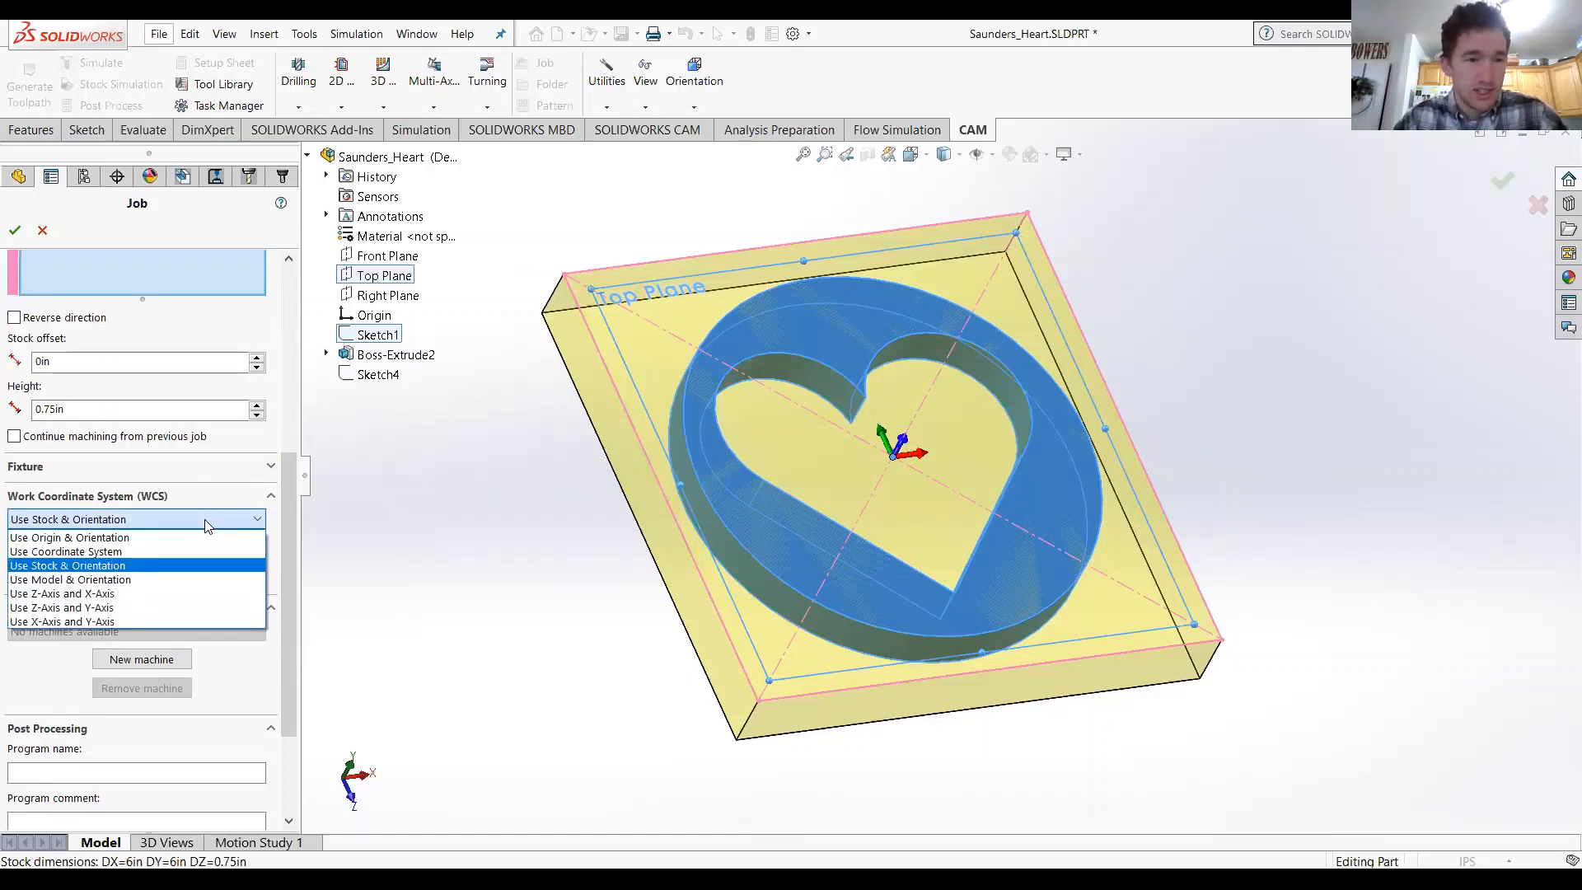
click(153, 608)
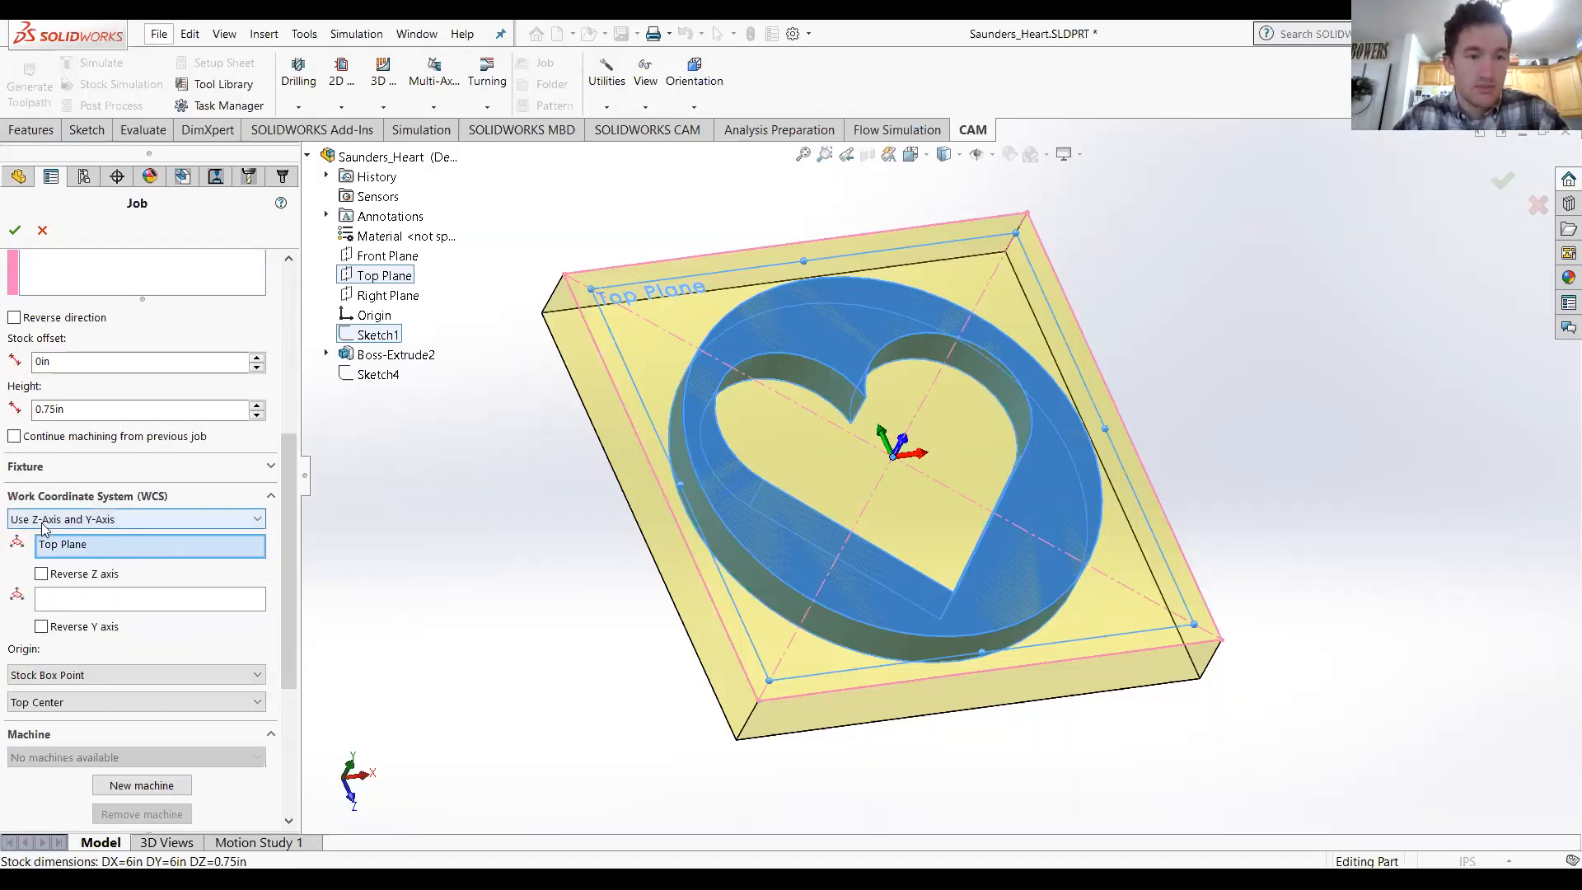
click(79, 527)
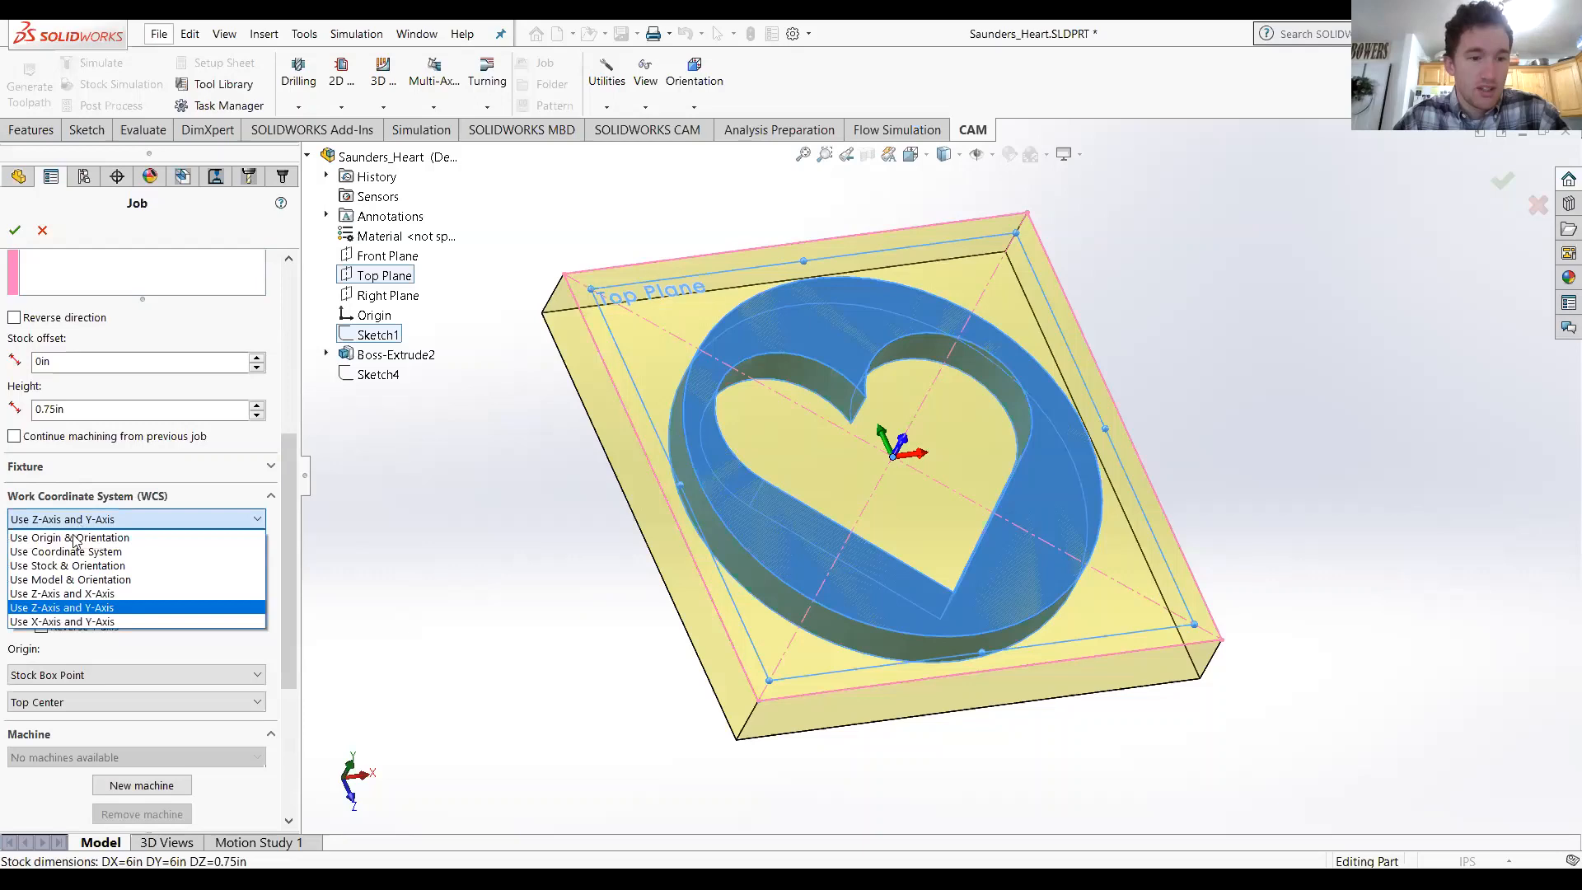
click(85, 622)
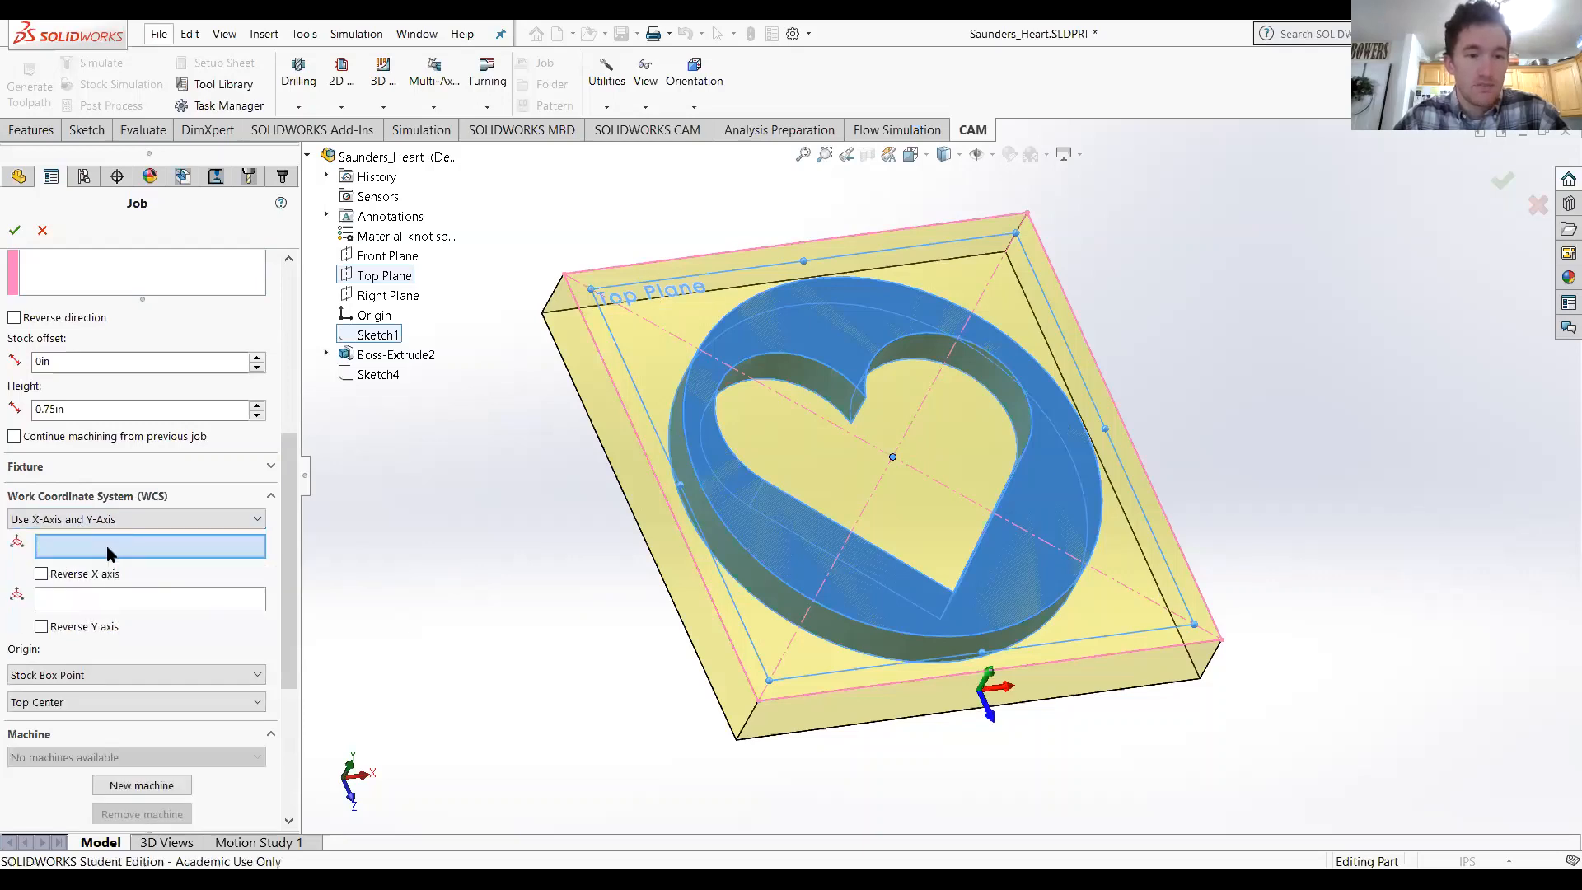
Step: Assign the horizontal centerline of Sketch4 (Line2) as the X axis, leaving its direction unreversed
click(365, 376)
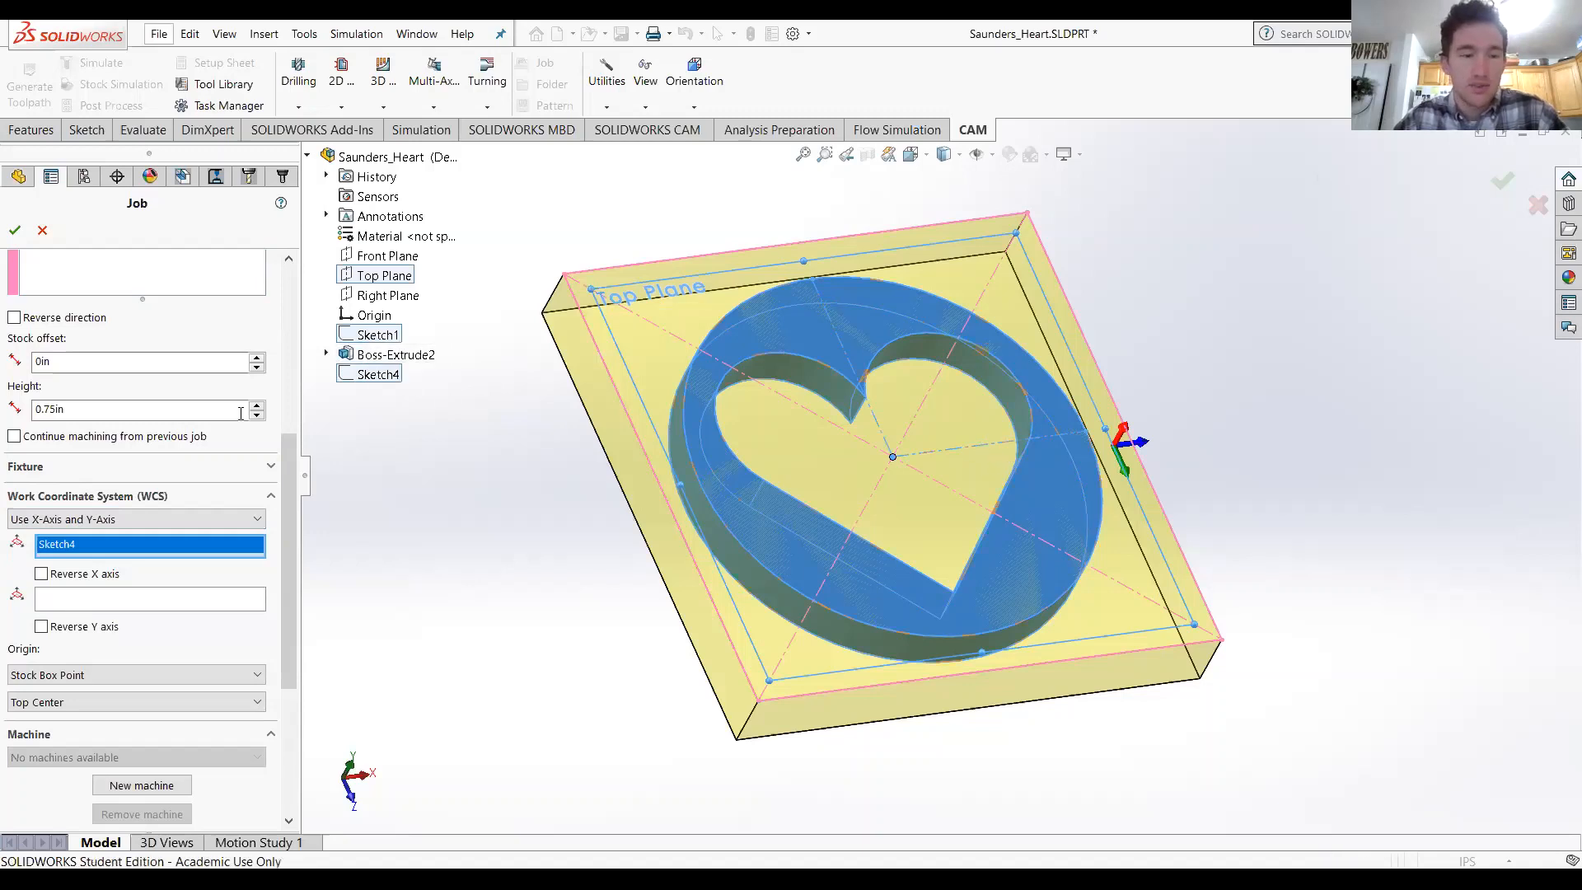
click(941, 450)
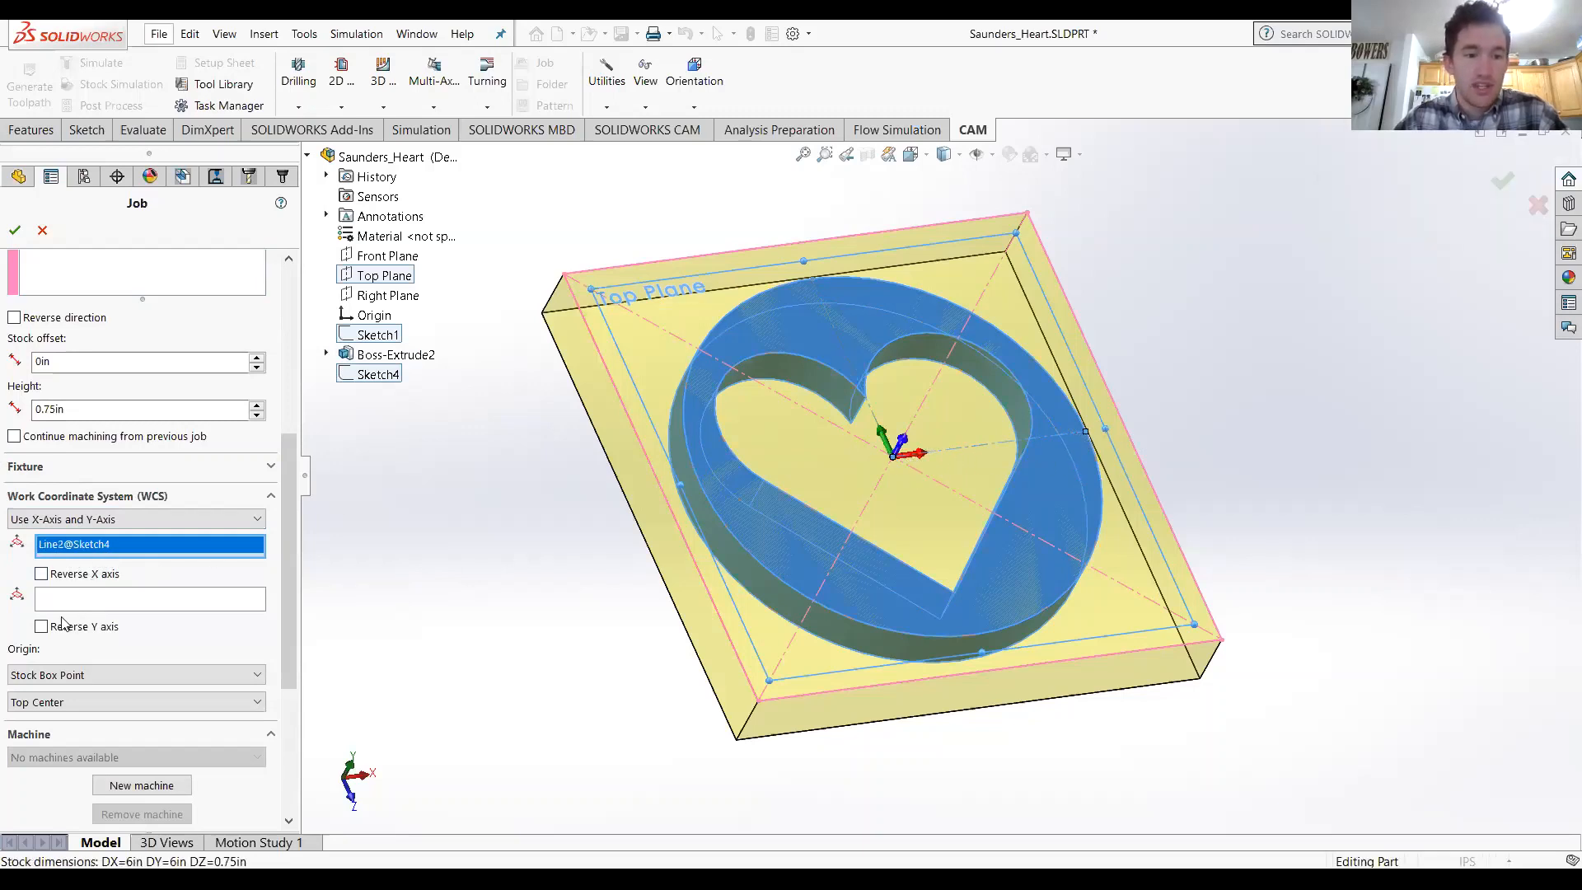
click(41, 574)
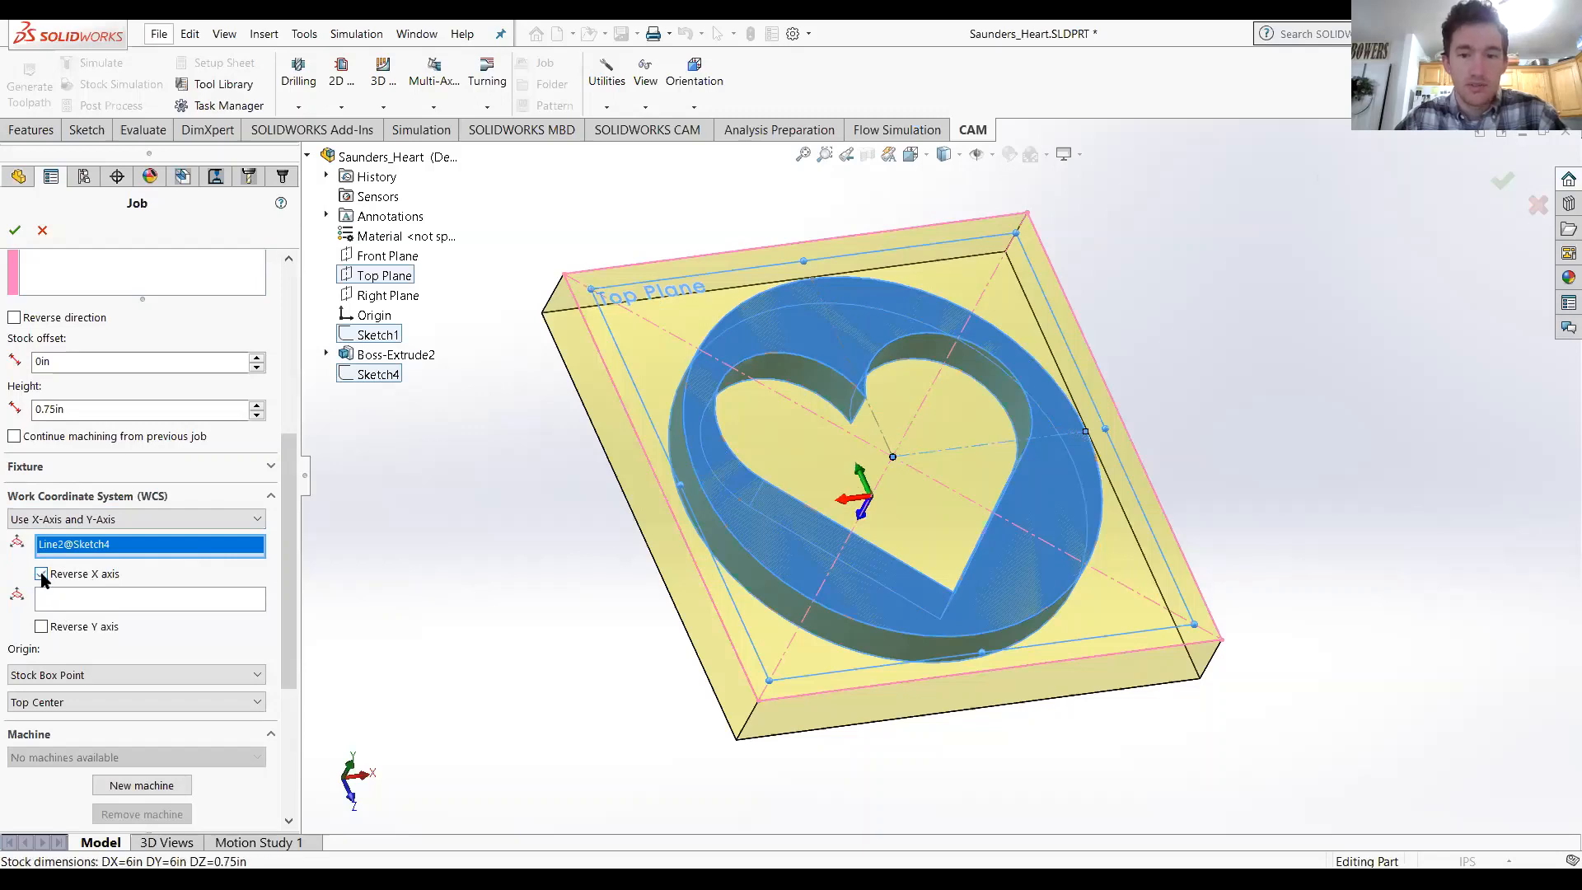
click(41, 575)
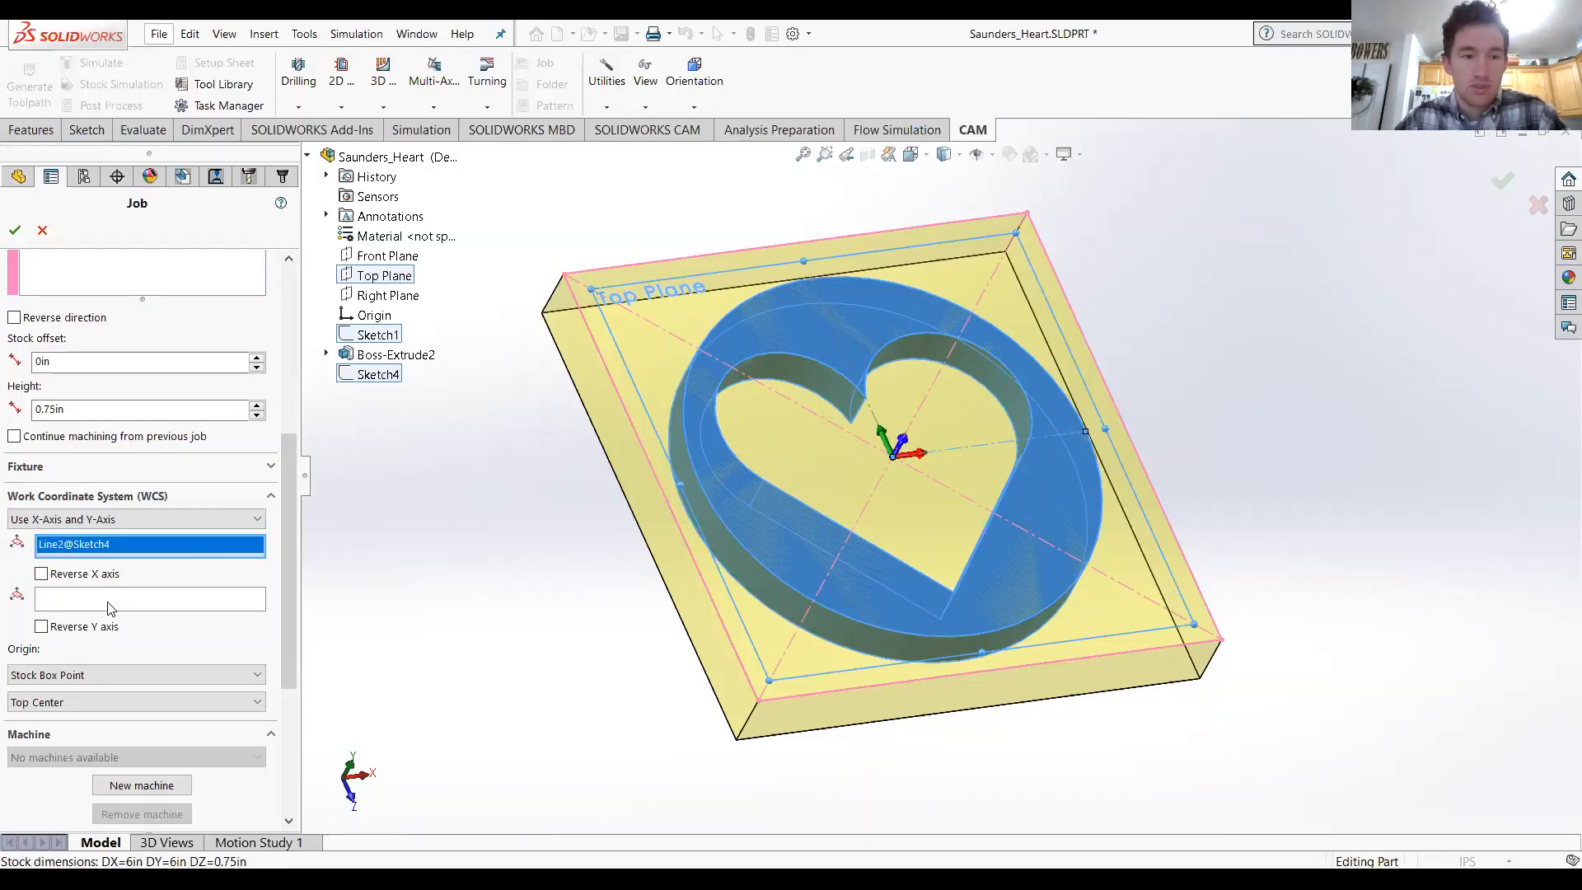
Step: Assign the vertical centerline of Sketch4 (Line1) as the Y axis and reverse its direction
click(151, 600)
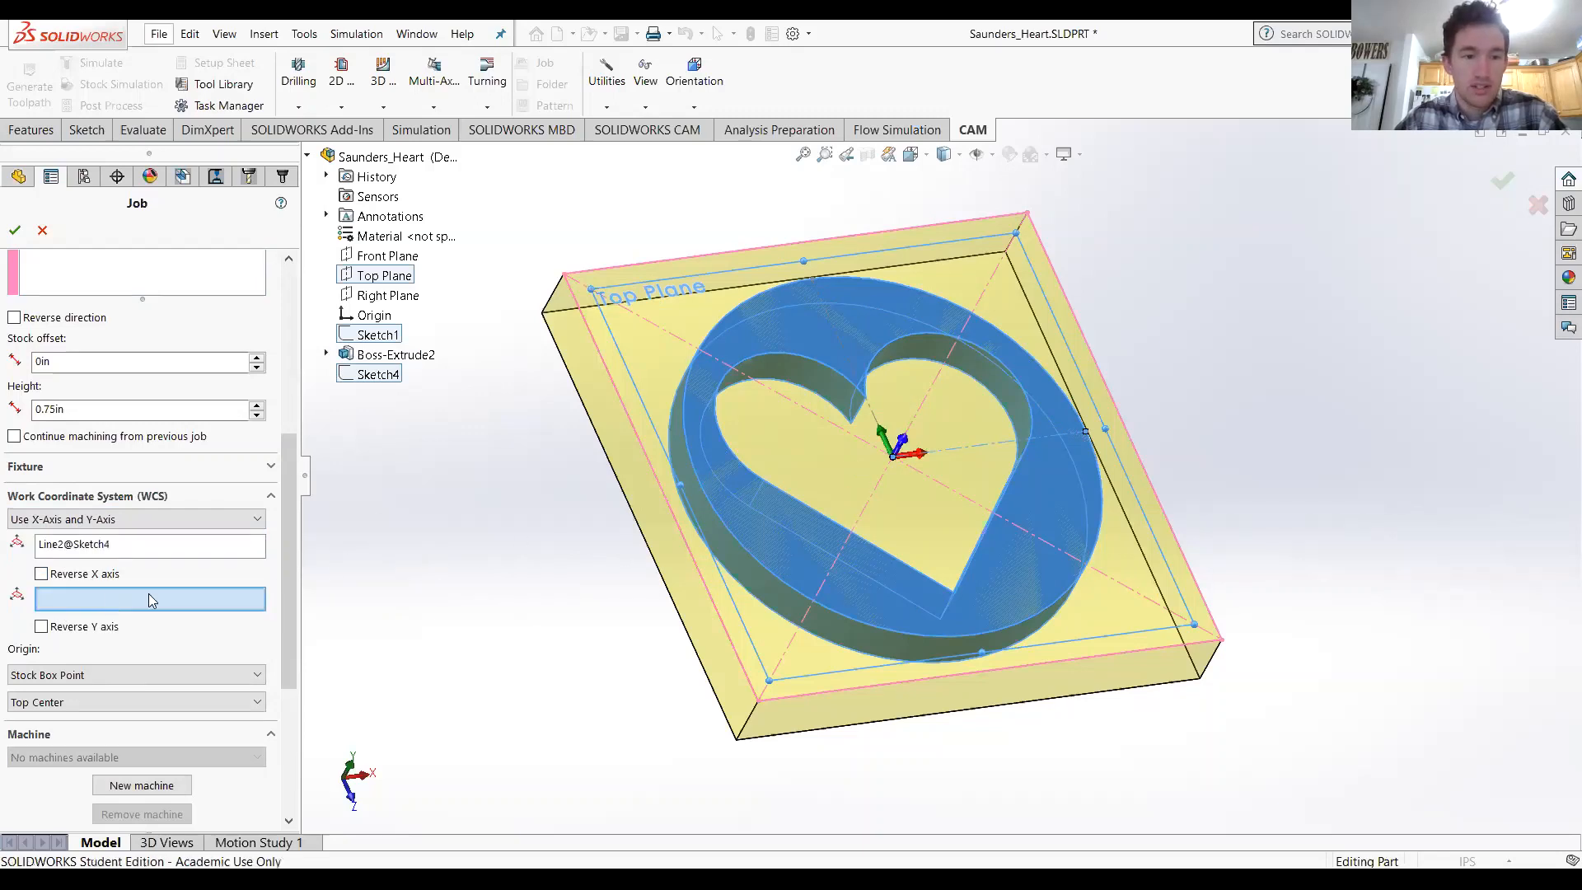
click(869, 408)
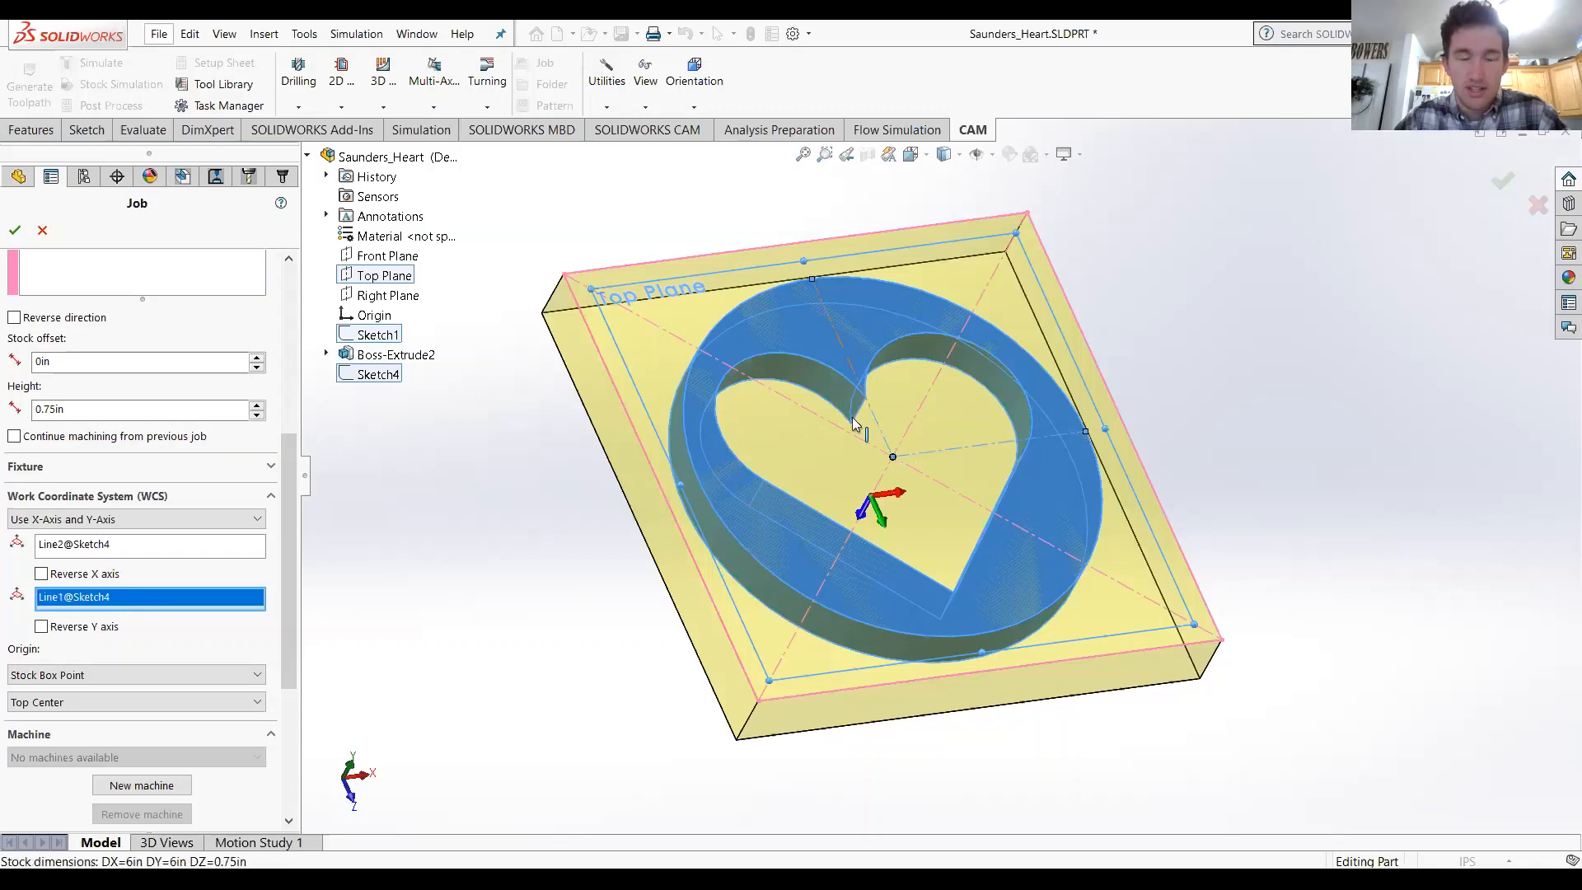
click(42, 626)
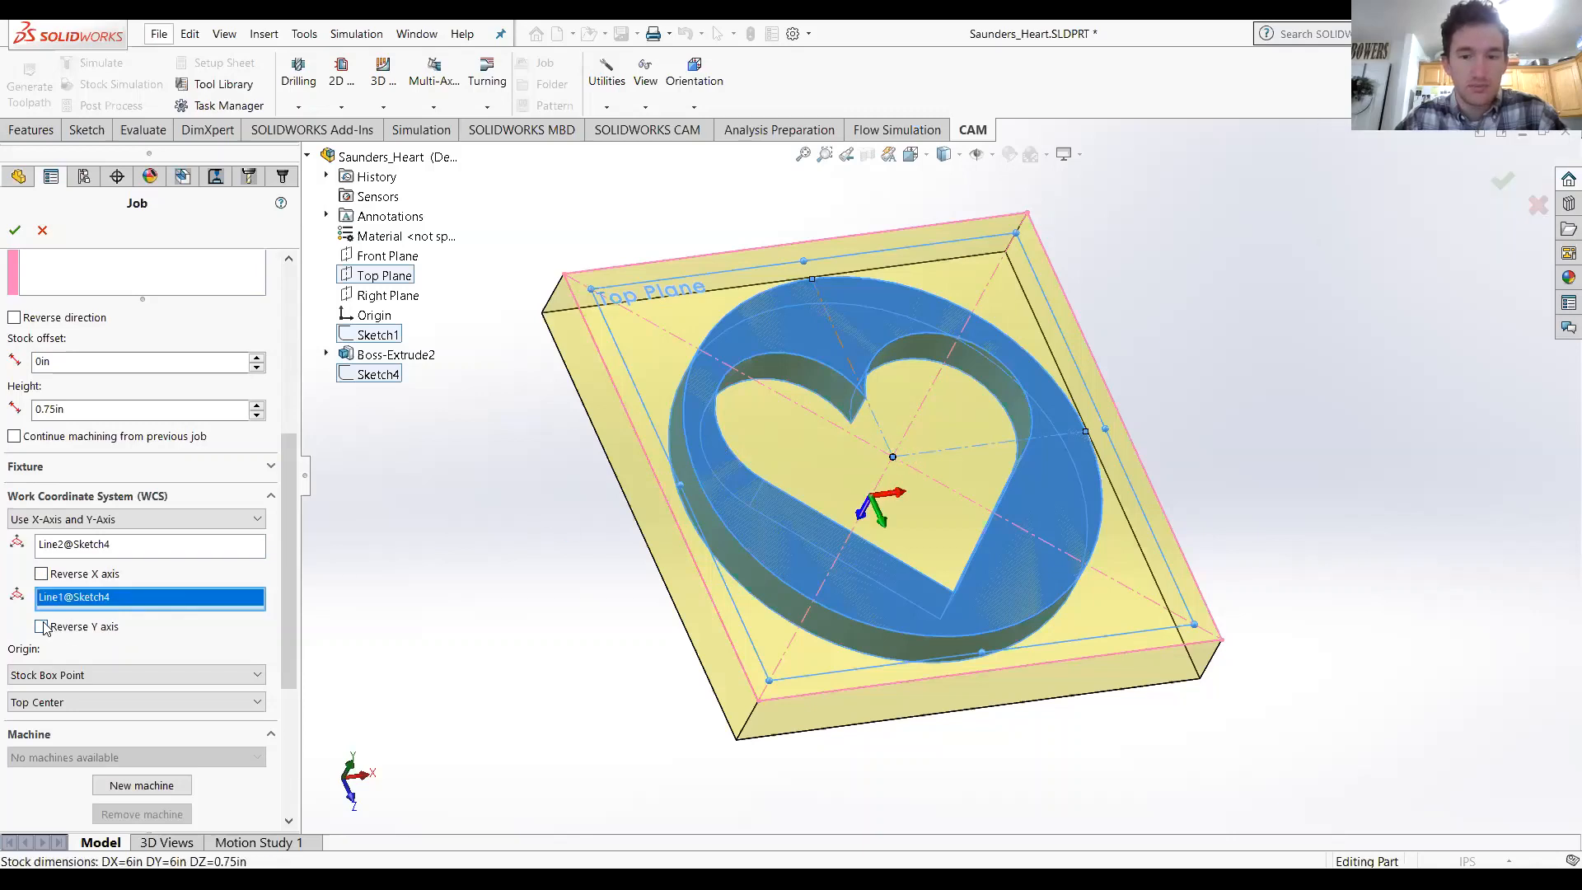
Step: Try the work coordinate origin at the stock's back-left top corner as a selected point, and at the model origin
middle_drag(873, 555, 872, 454)
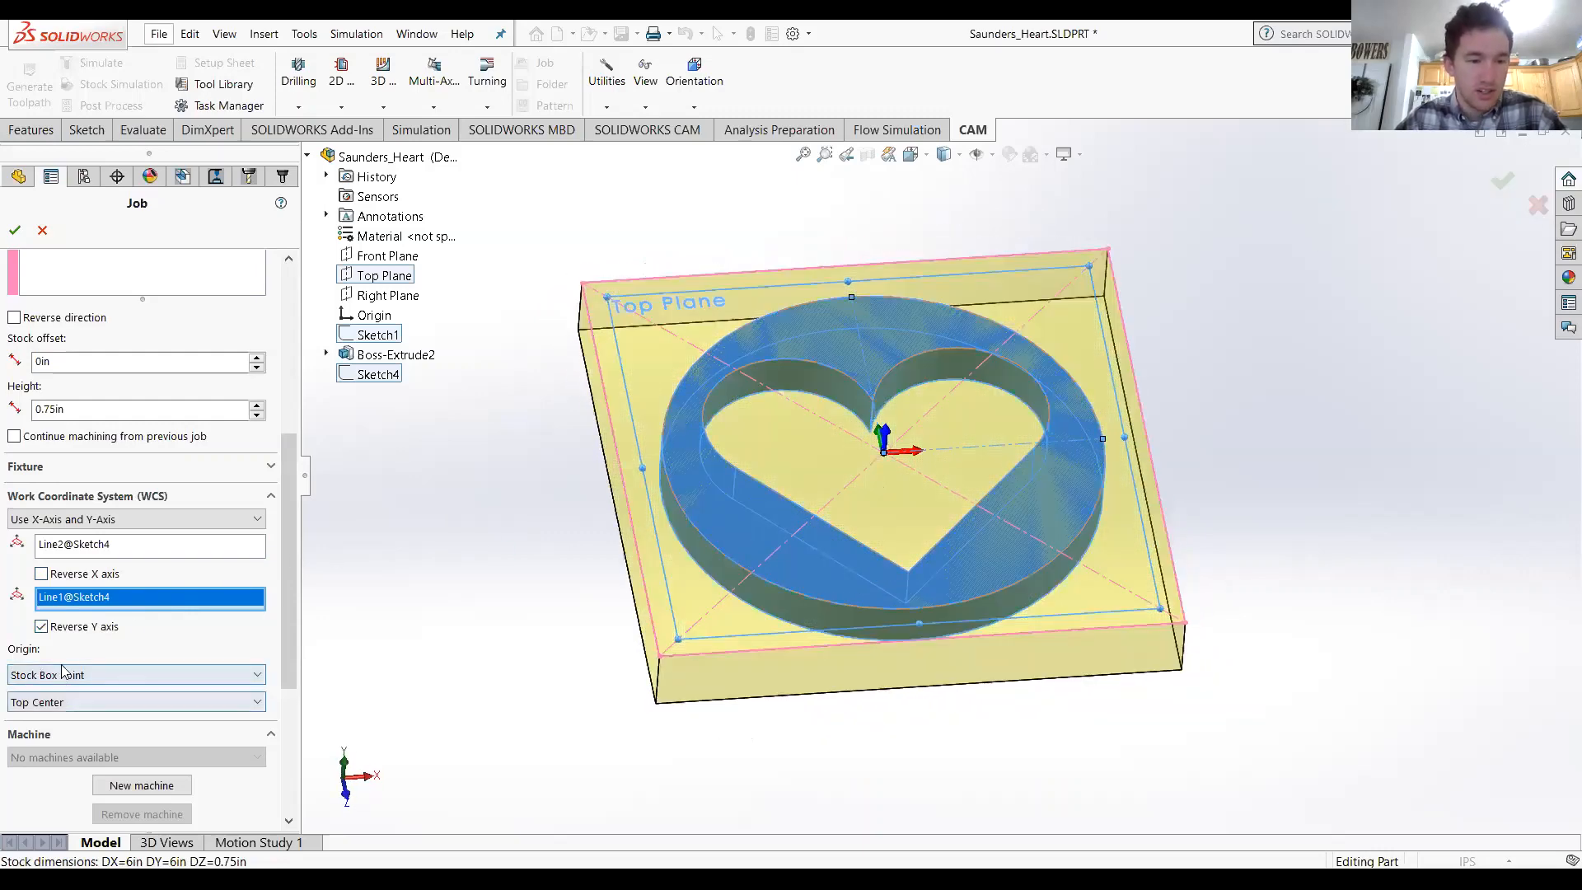
click(92, 676)
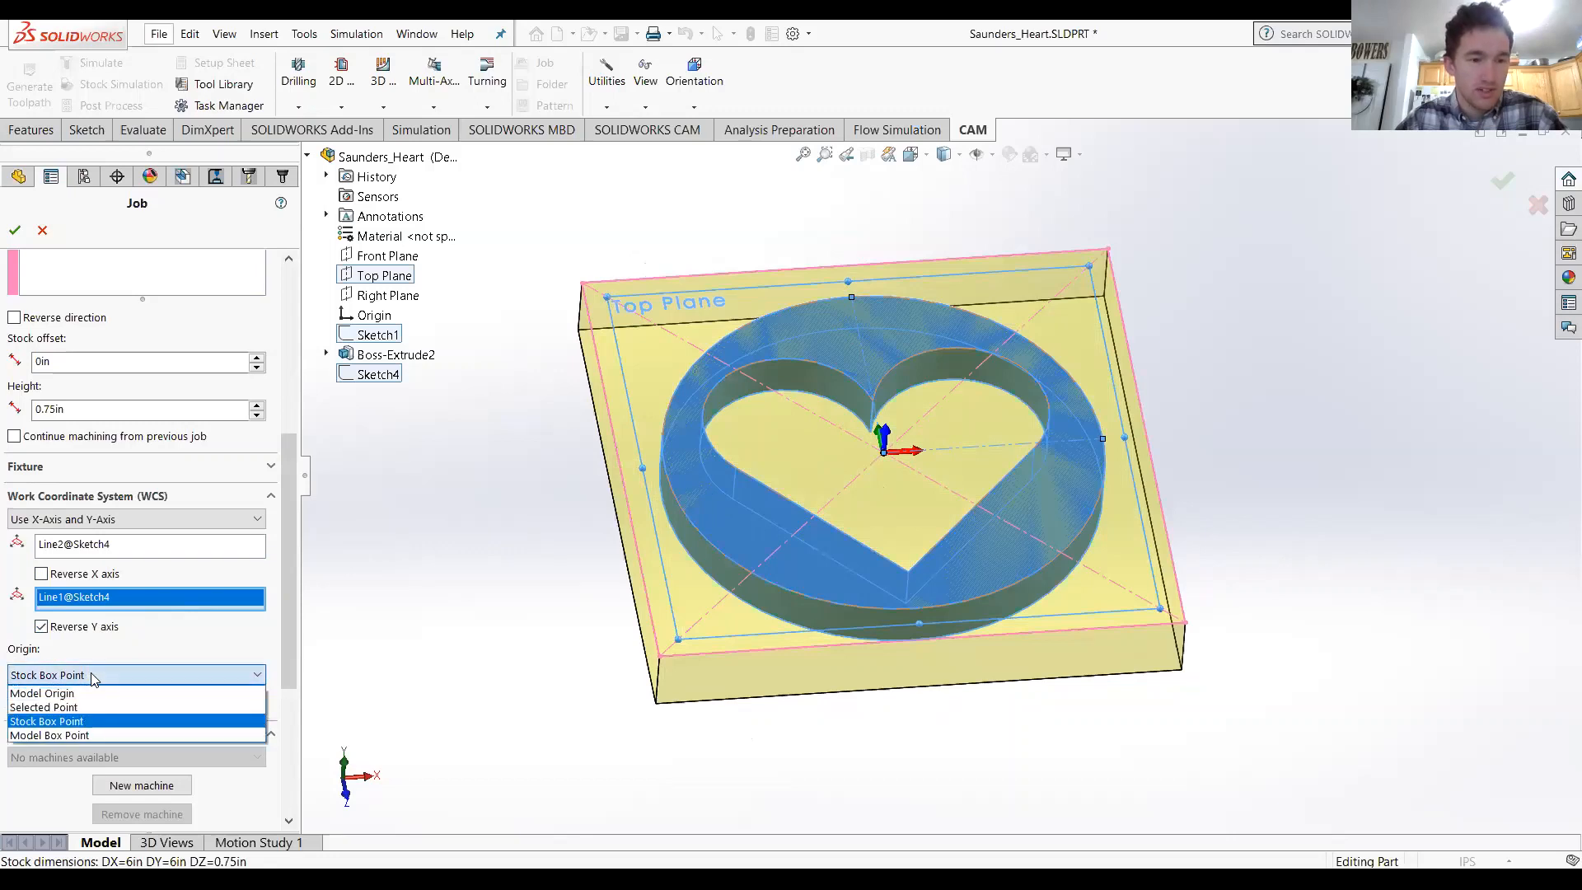
click(70, 707)
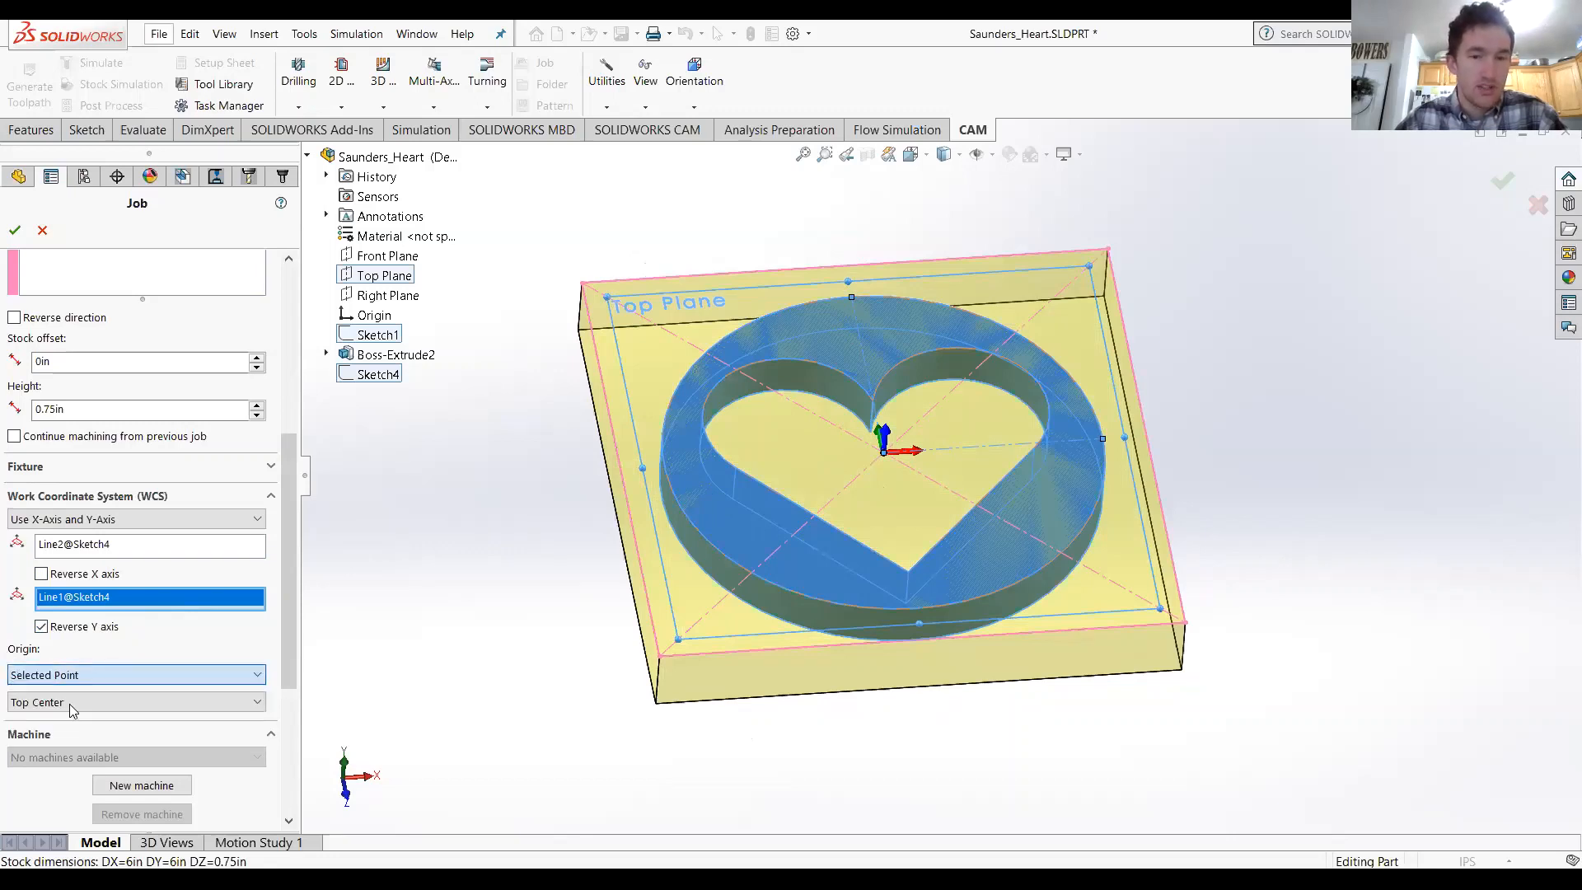
click(582, 282)
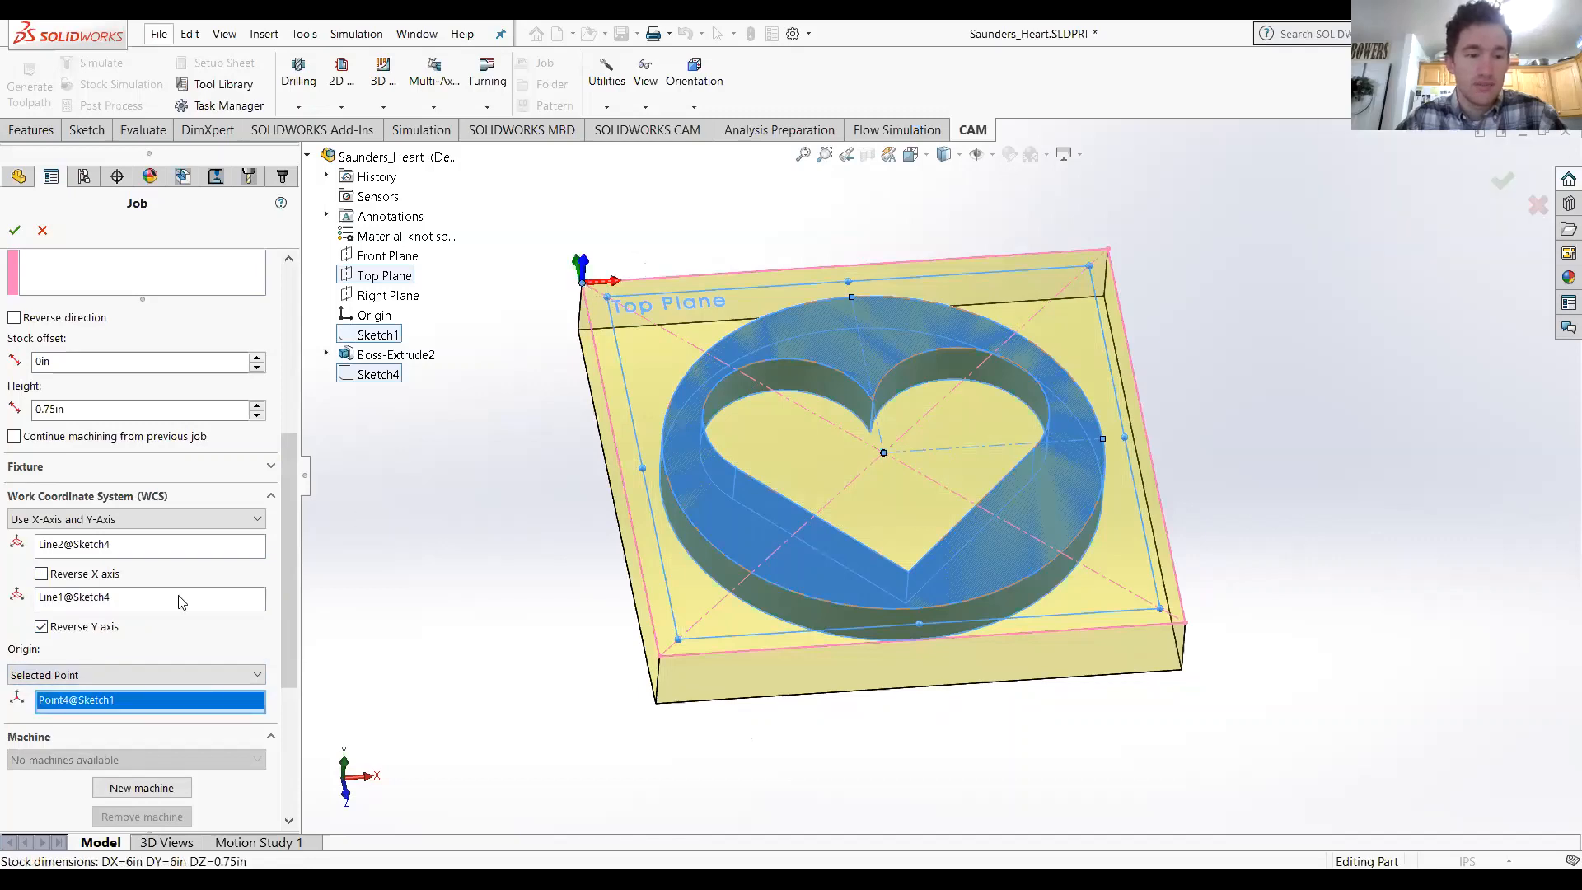
click(206, 674)
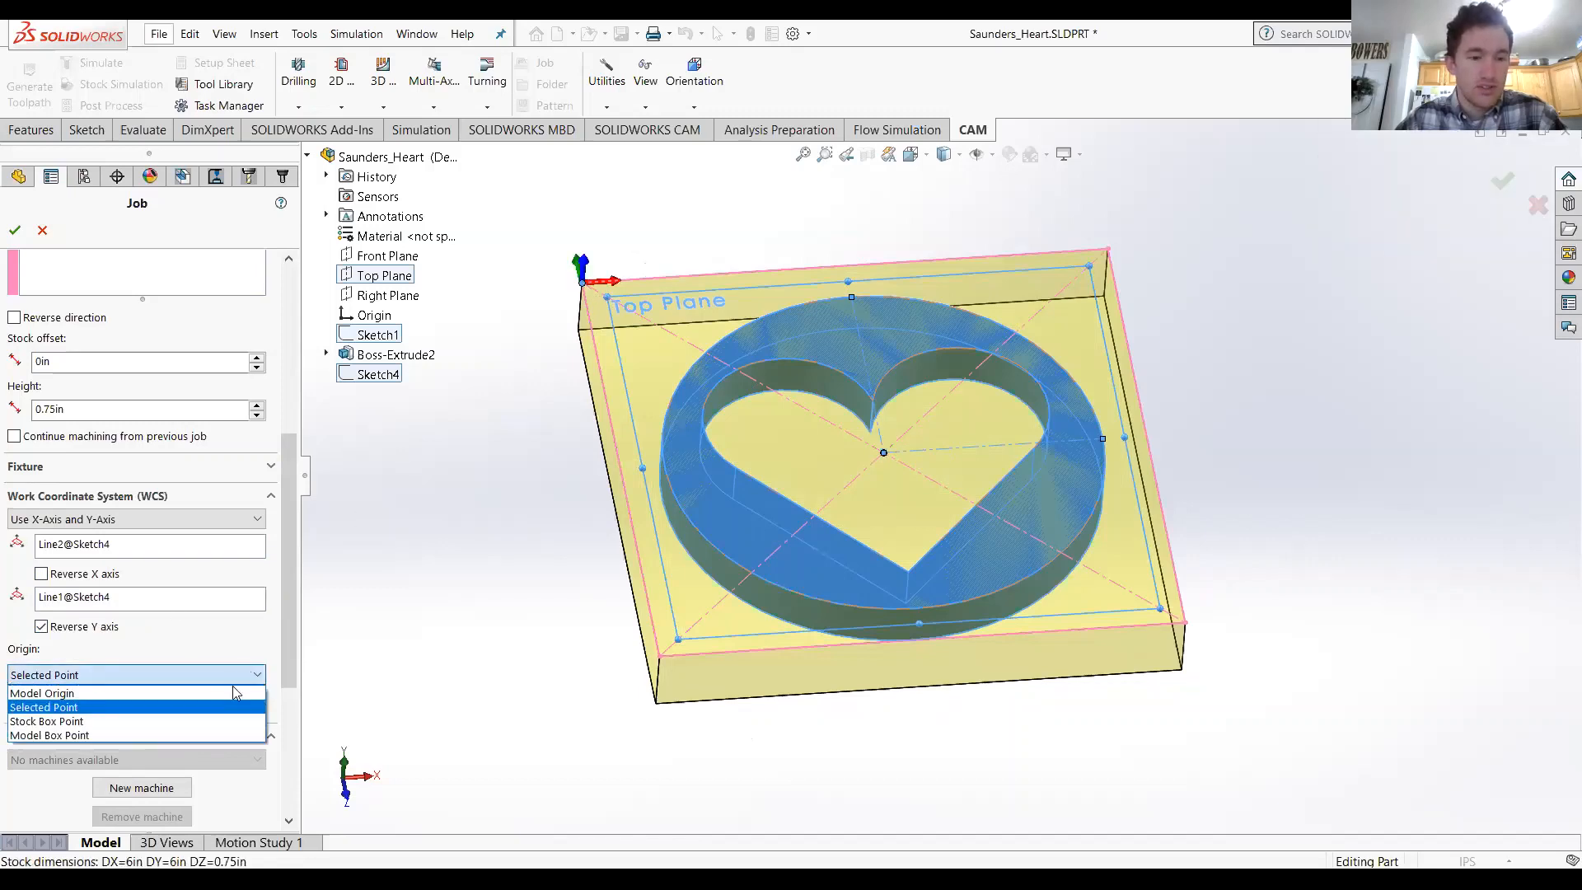
click(227, 694)
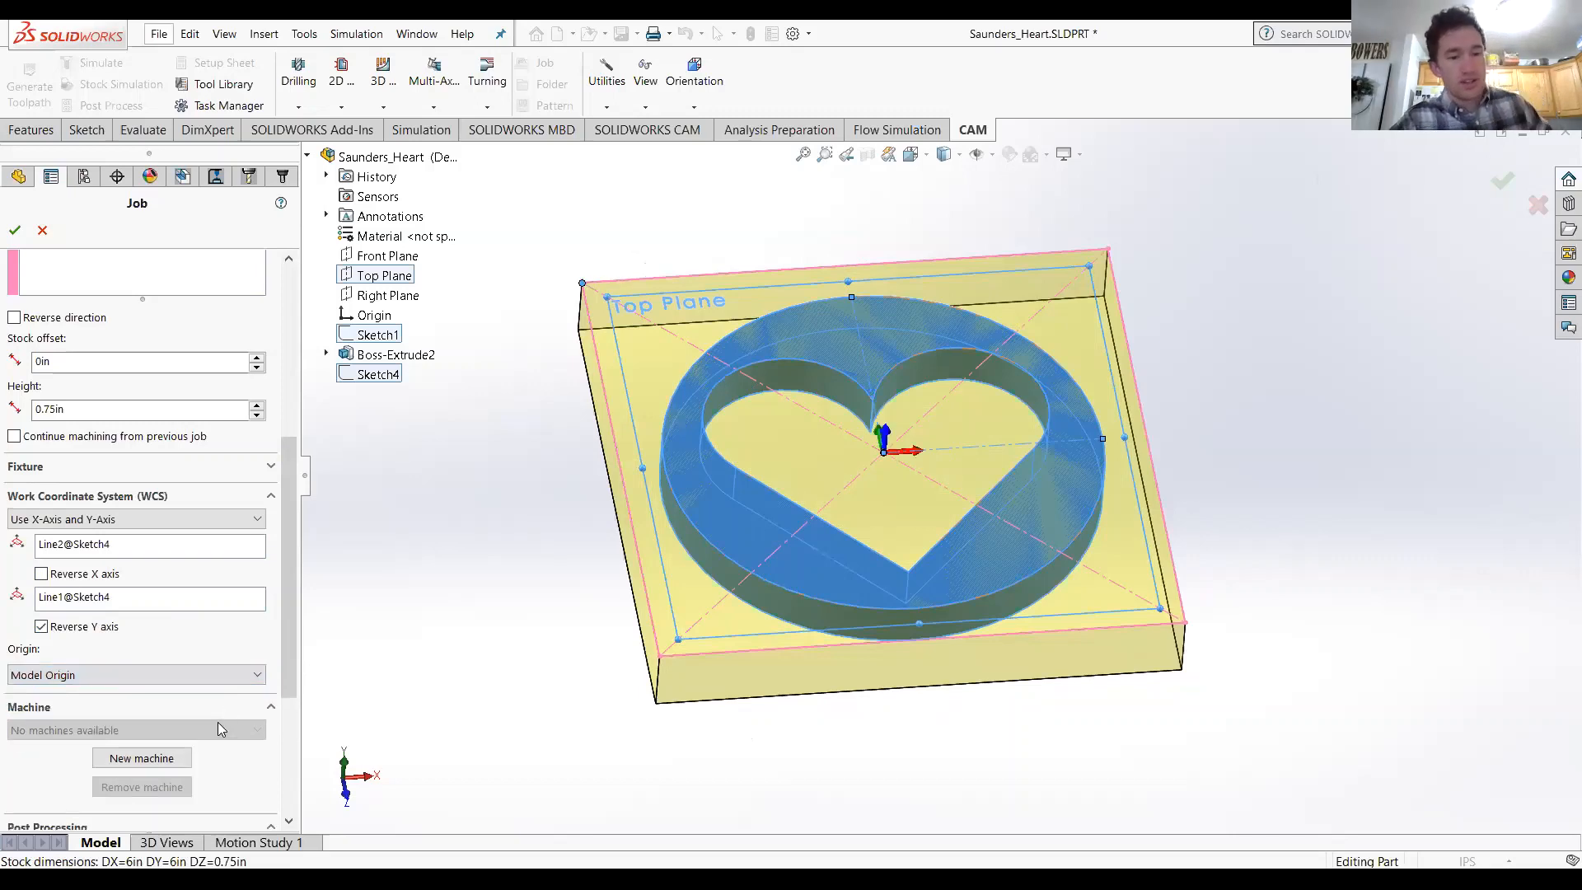
Step: Set the work coordinate origin to the stock box point Top Corner 3 and accept the job settings
click(238, 674)
click(194, 719)
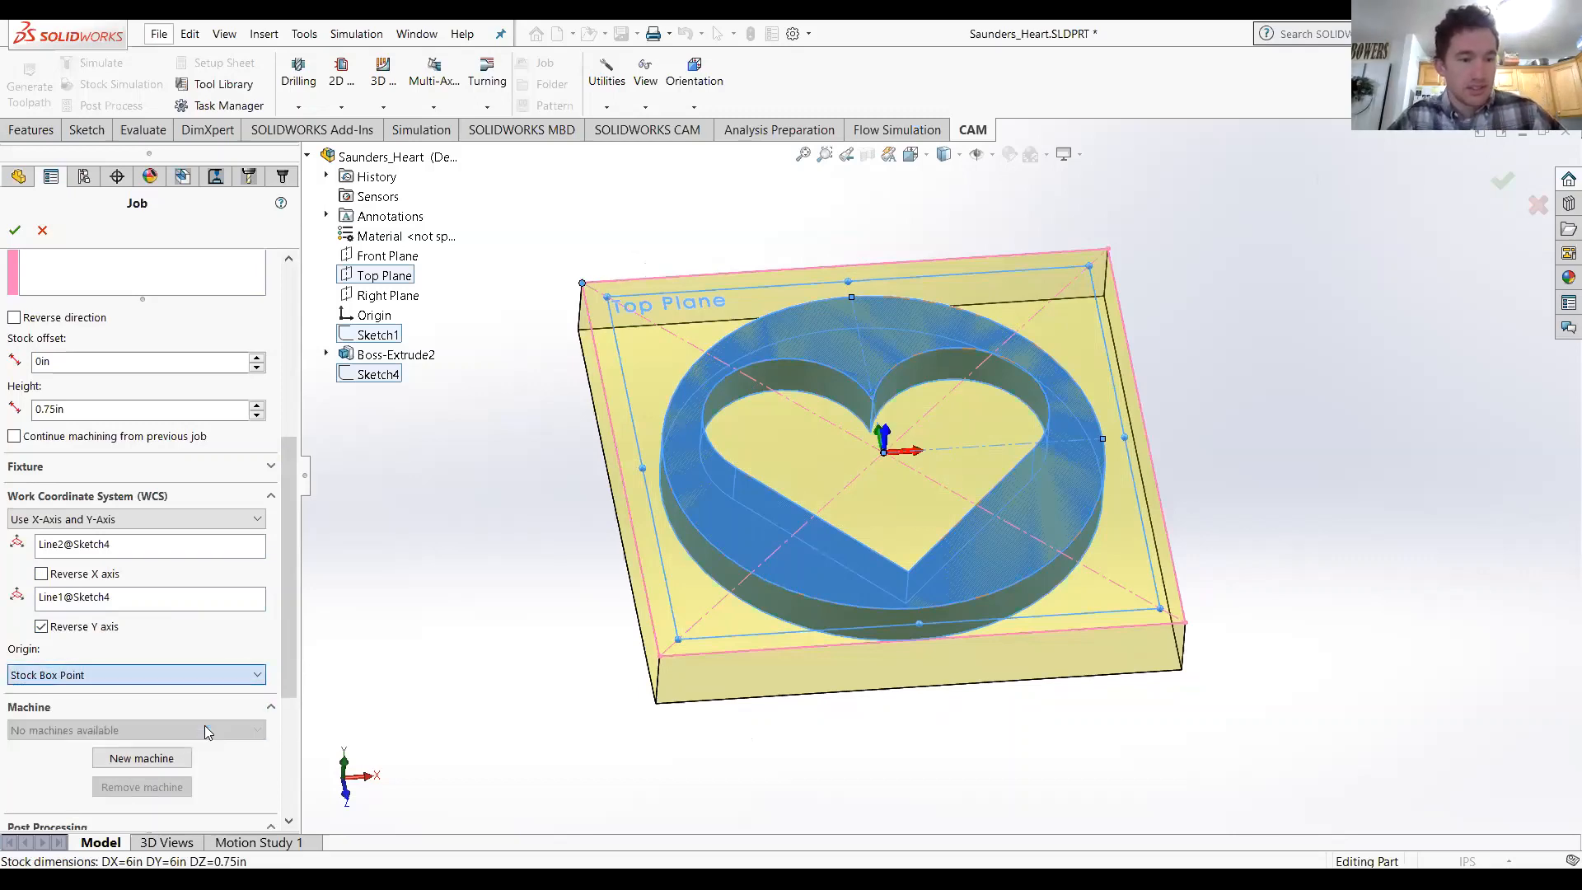
click(179, 703)
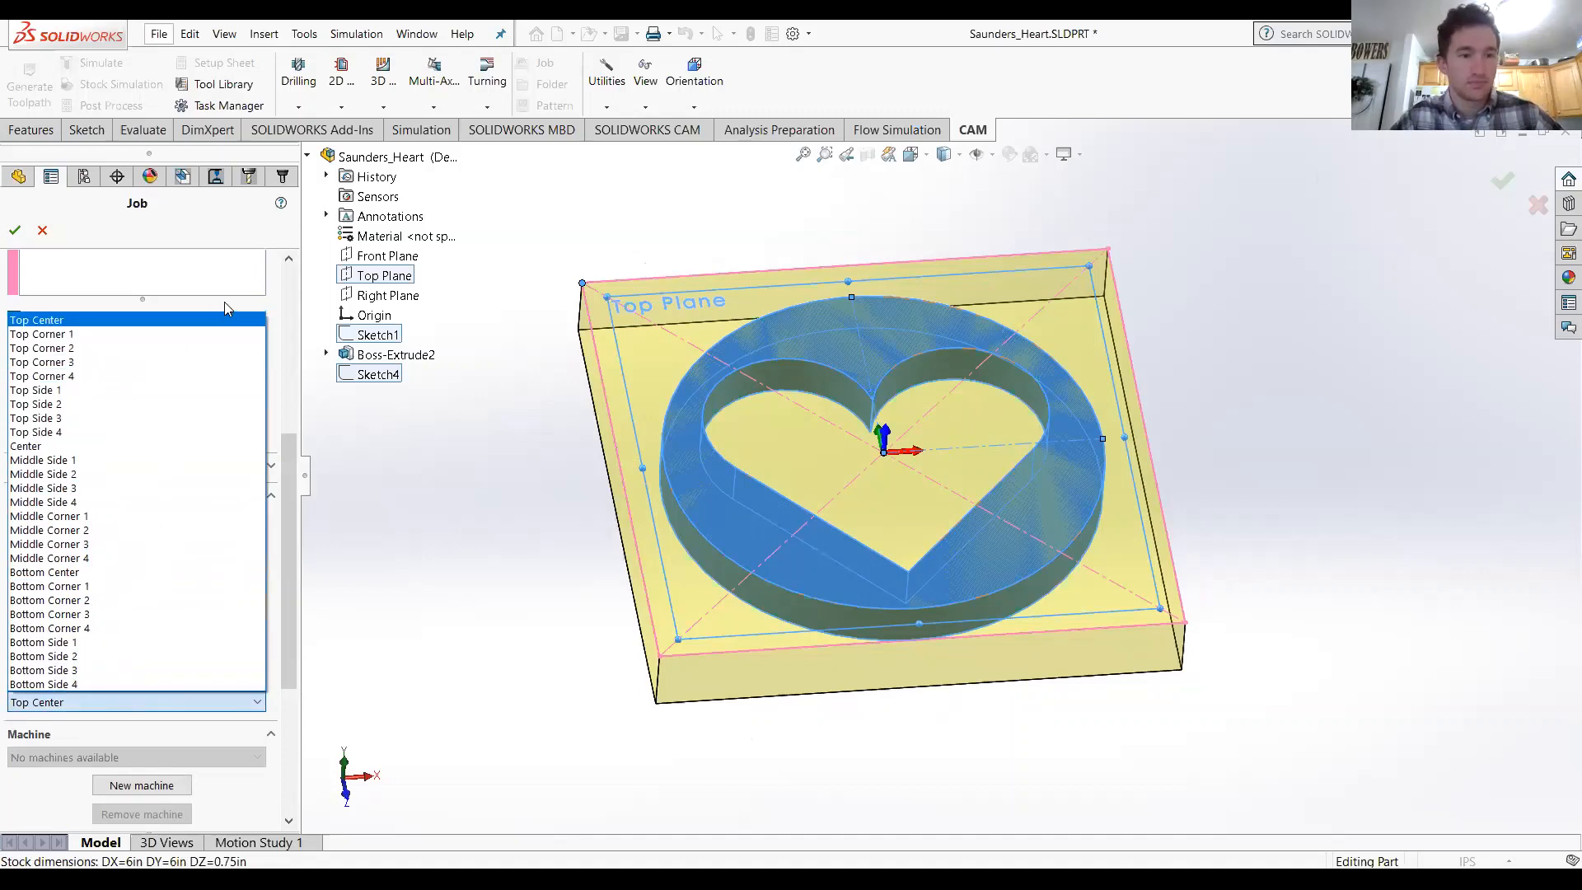
click(191, 363)
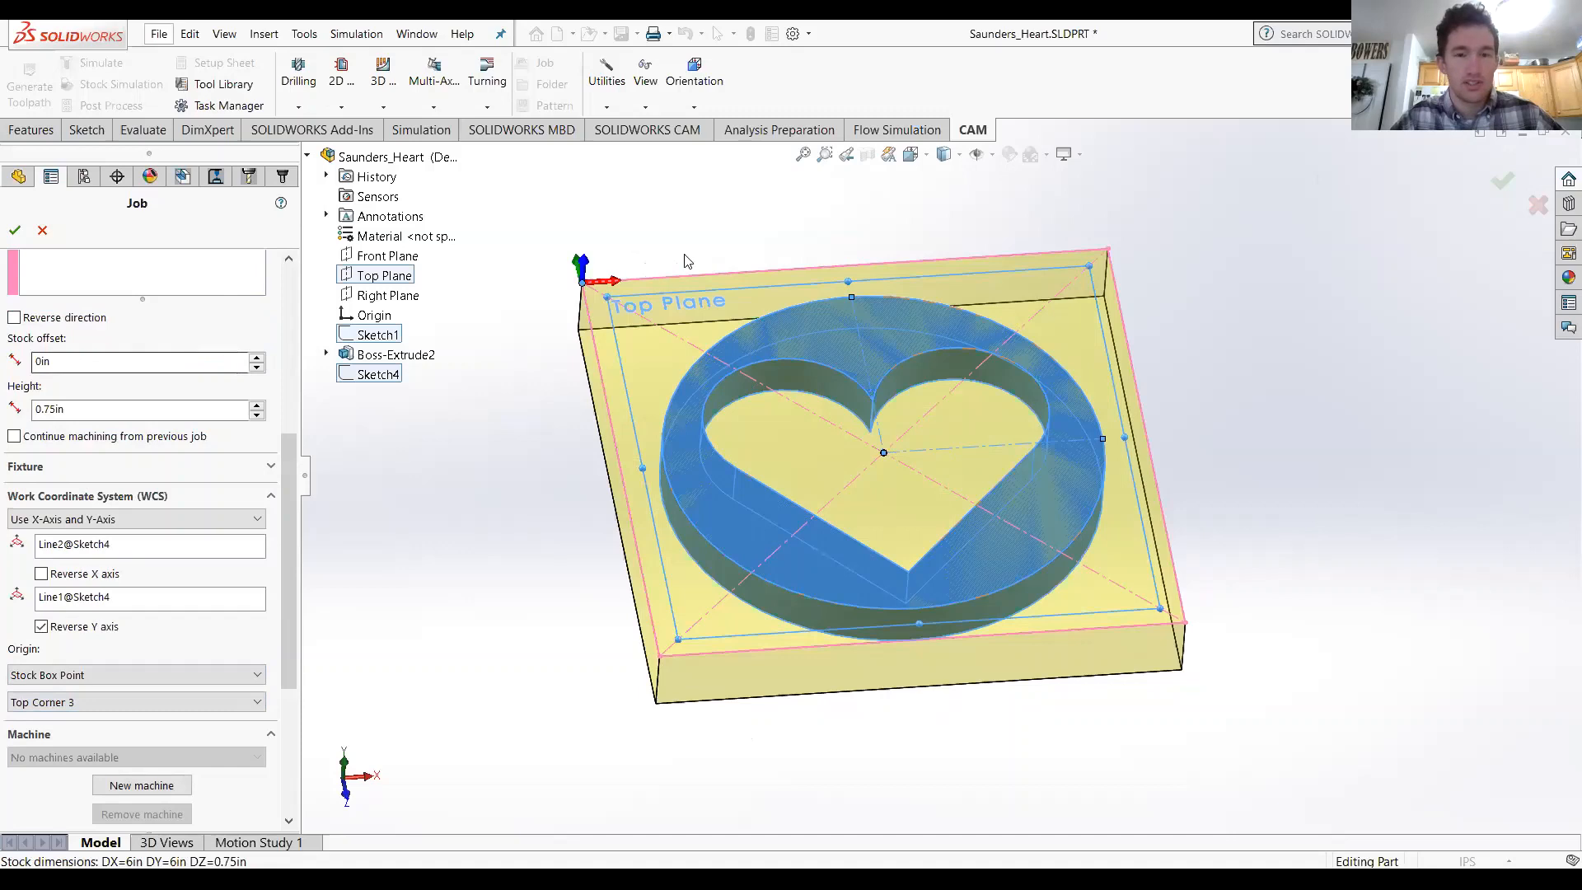
click(15, 231)
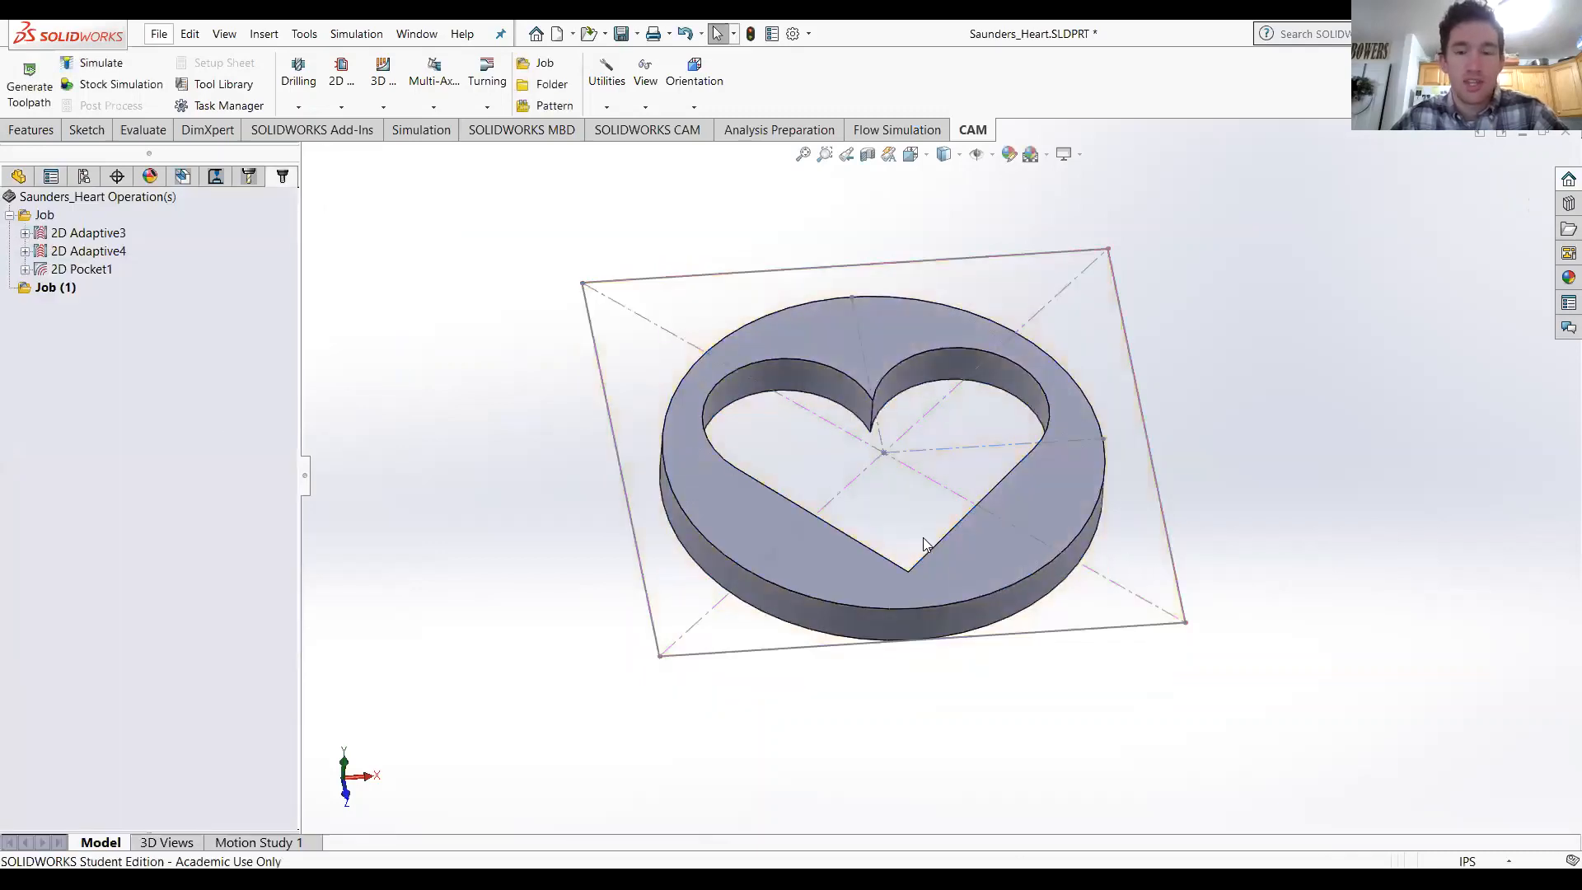
Step: Reopen Job (1) for editing and try a stock offset of 0.125 in
middle_drag(923, 544, 951, 489)
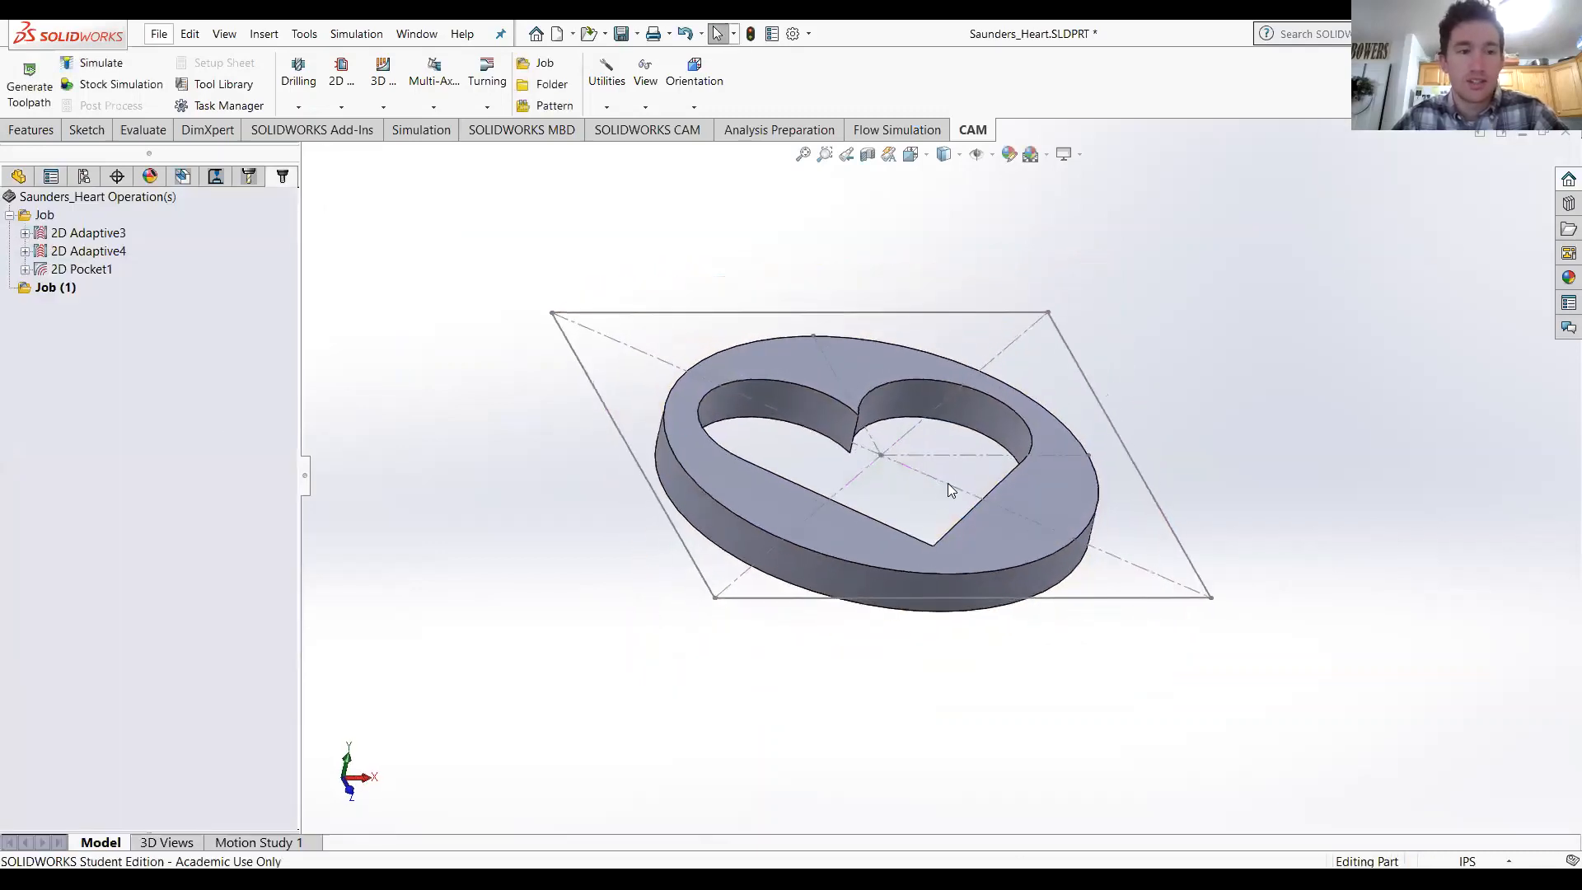
click(58, 289)
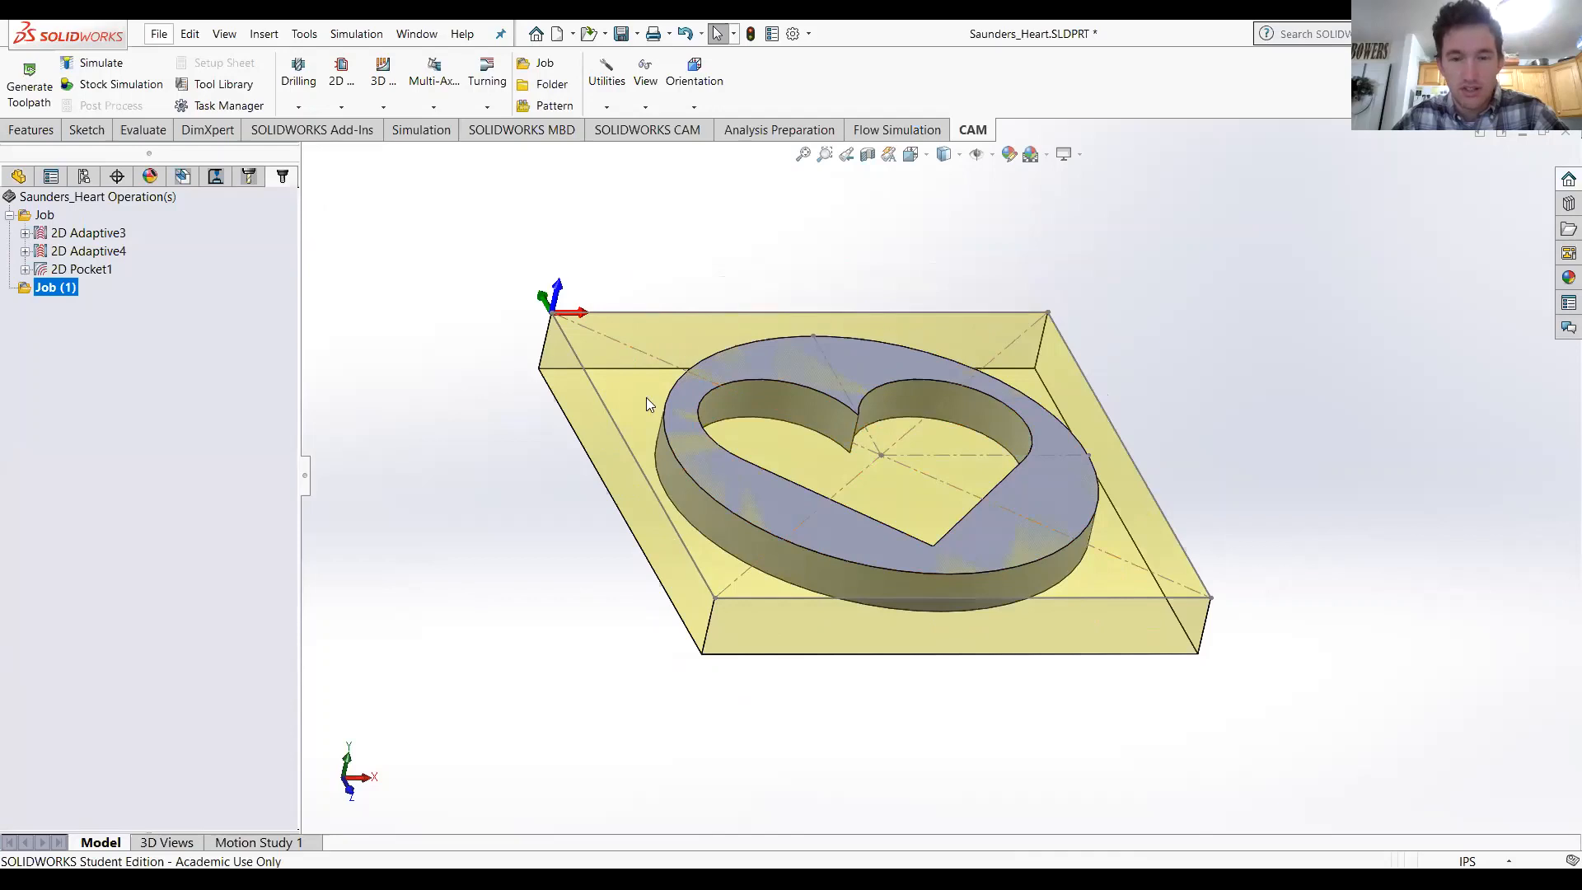
middle_drag(1005, 544, 1048, 413)
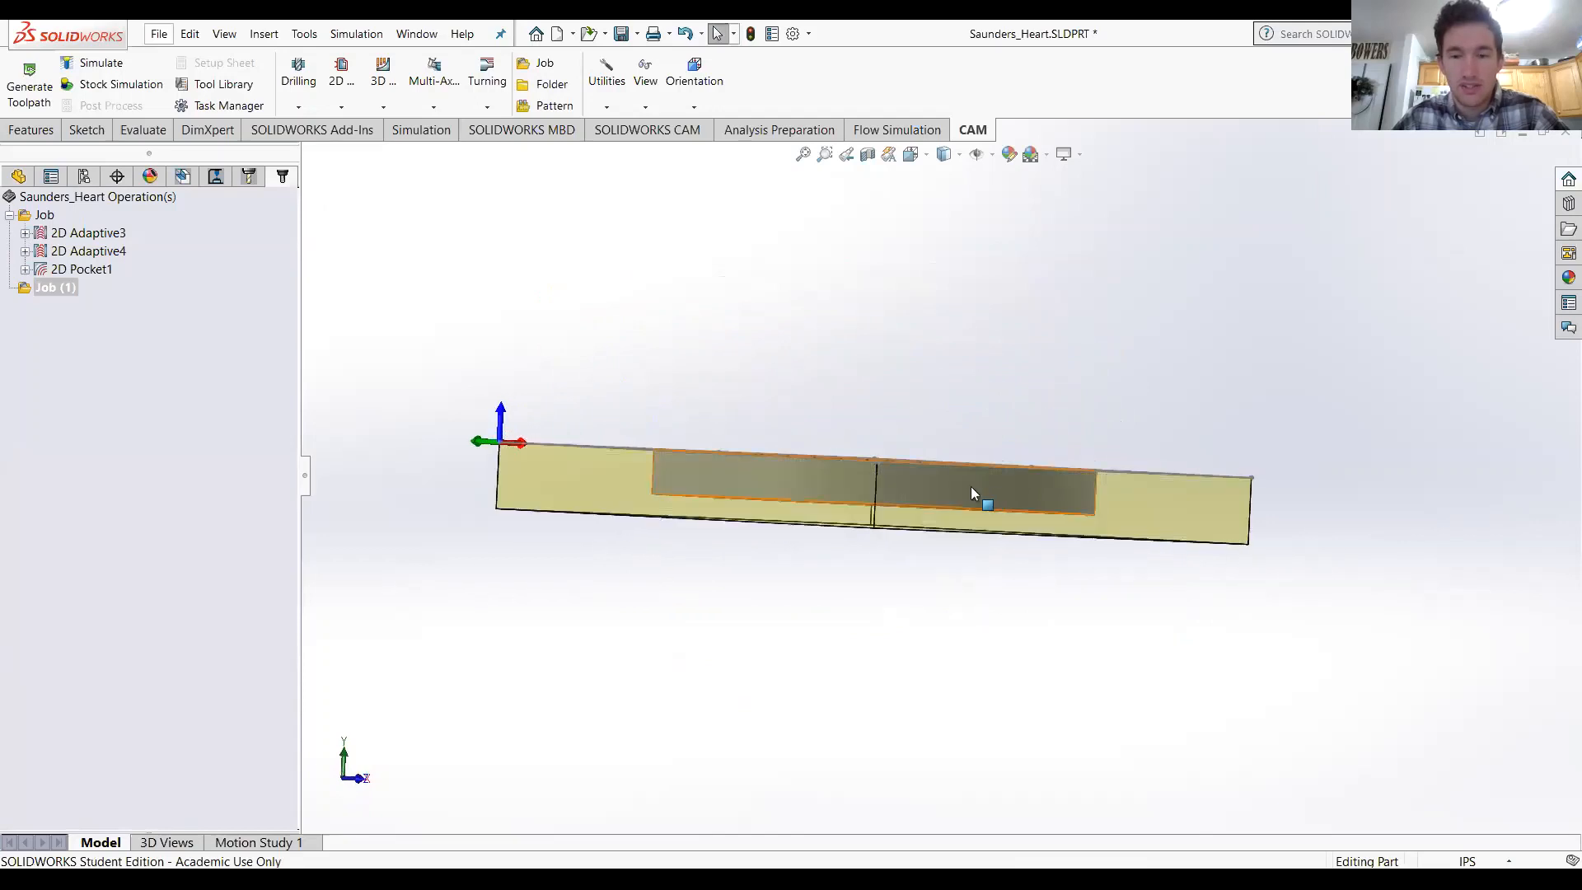
scroll(956, 494, down, 5)
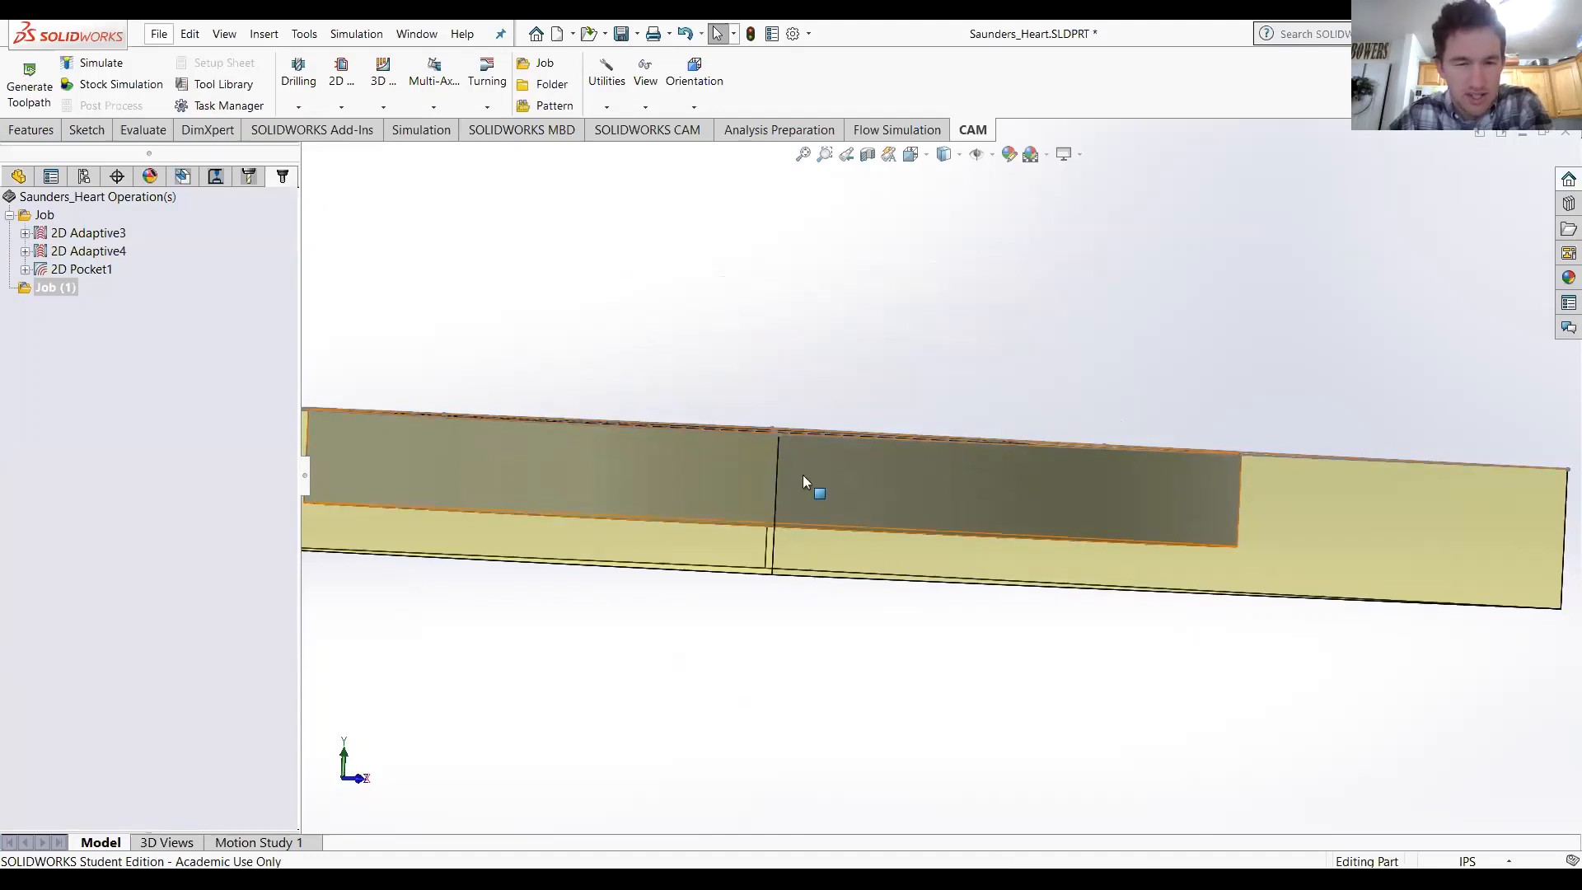
right_click(66, 293)
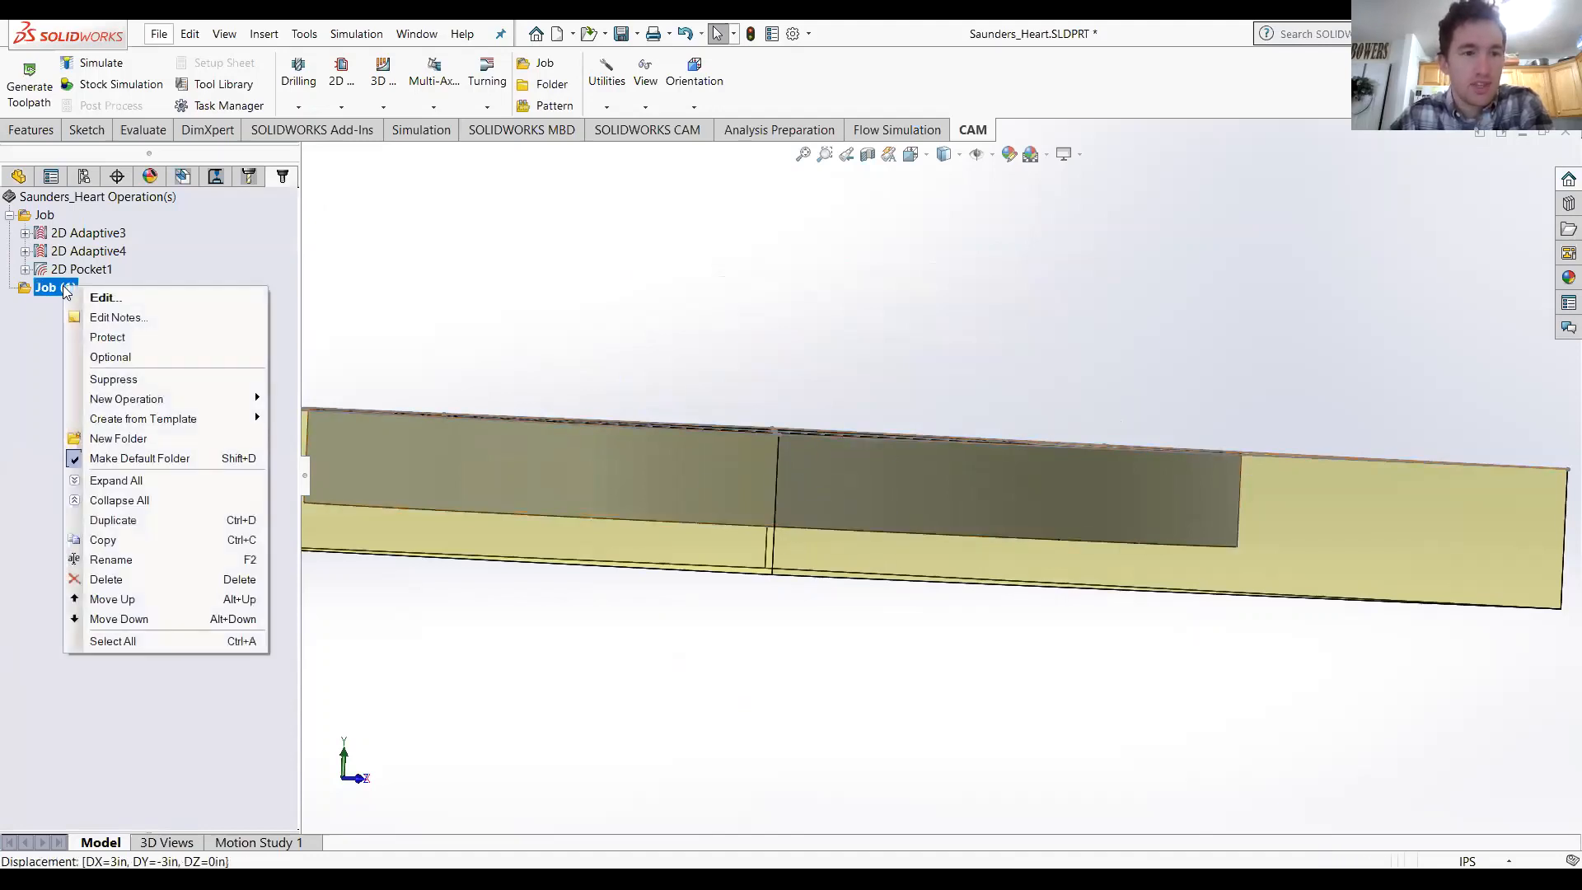
click(89, 299)
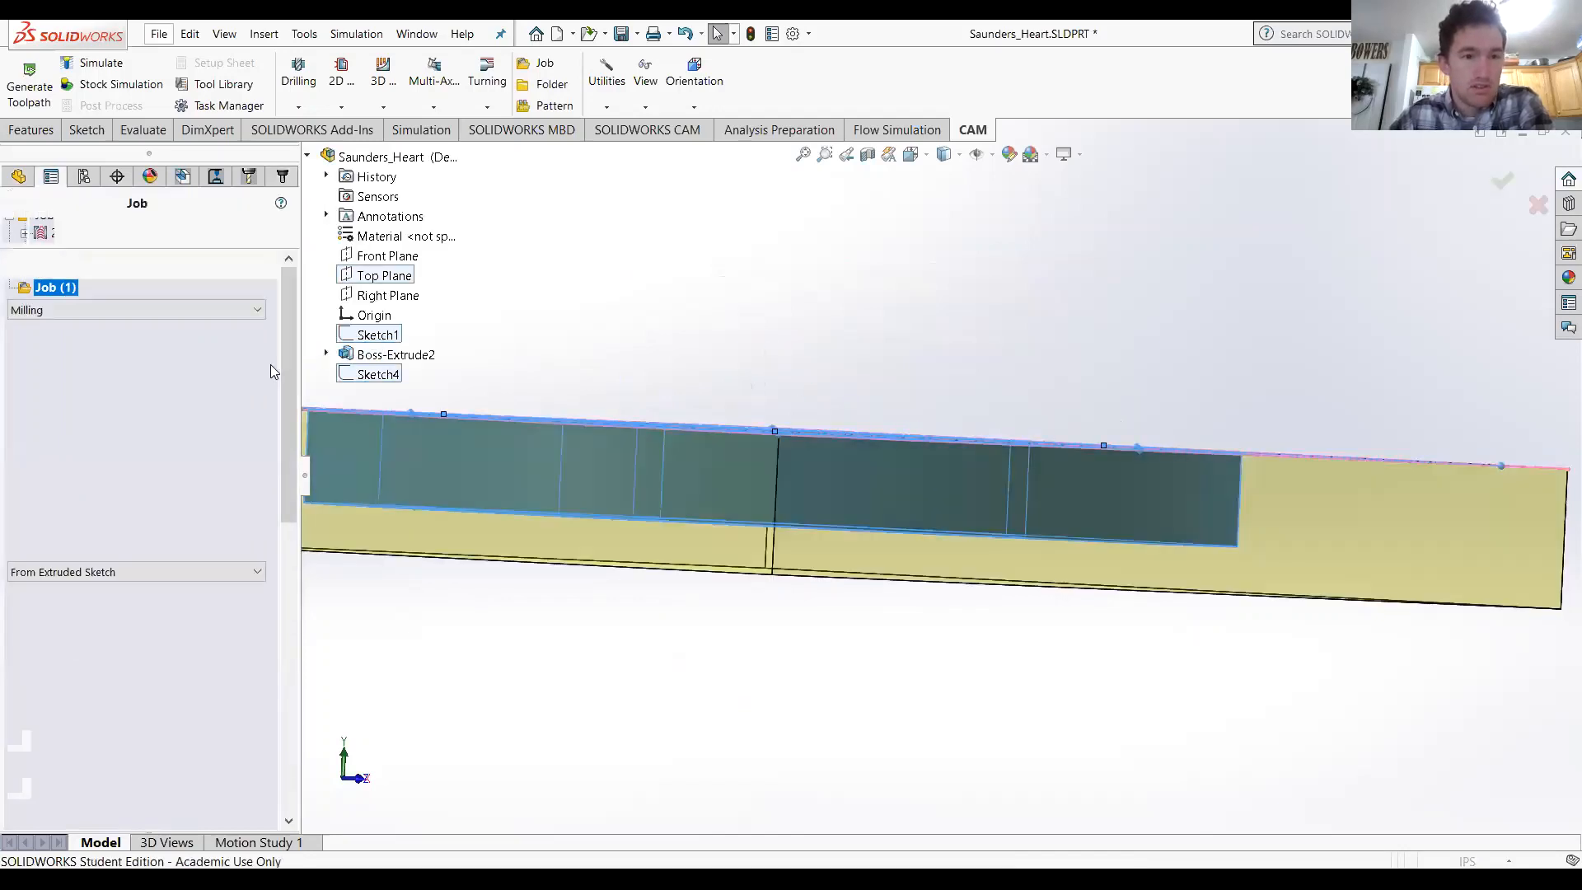
drag(289, 409, 308, 496)
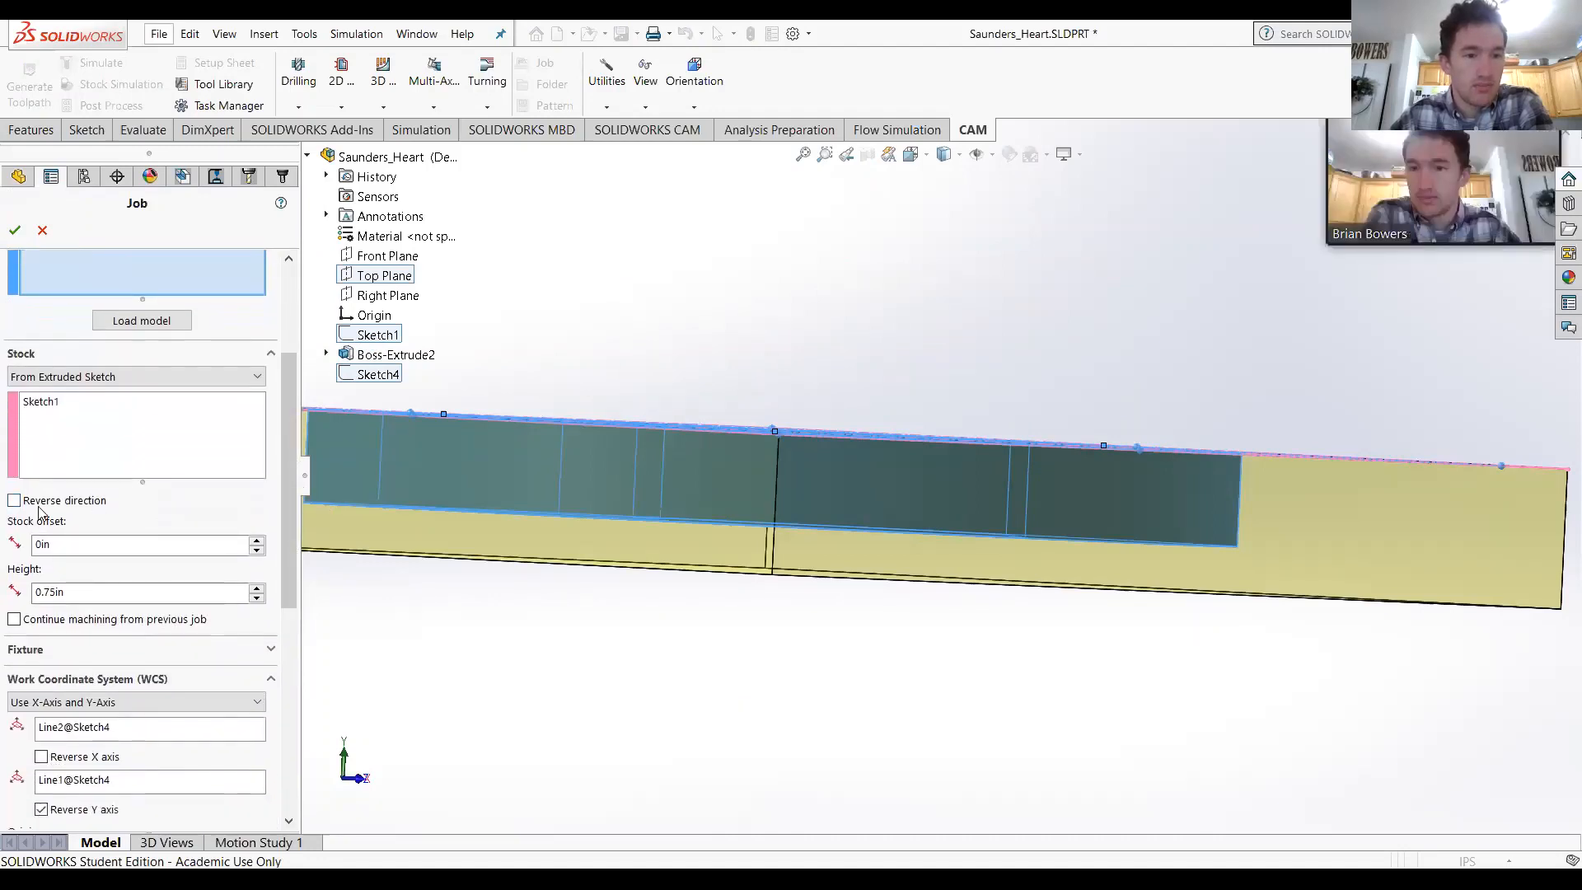
click(59, 544)
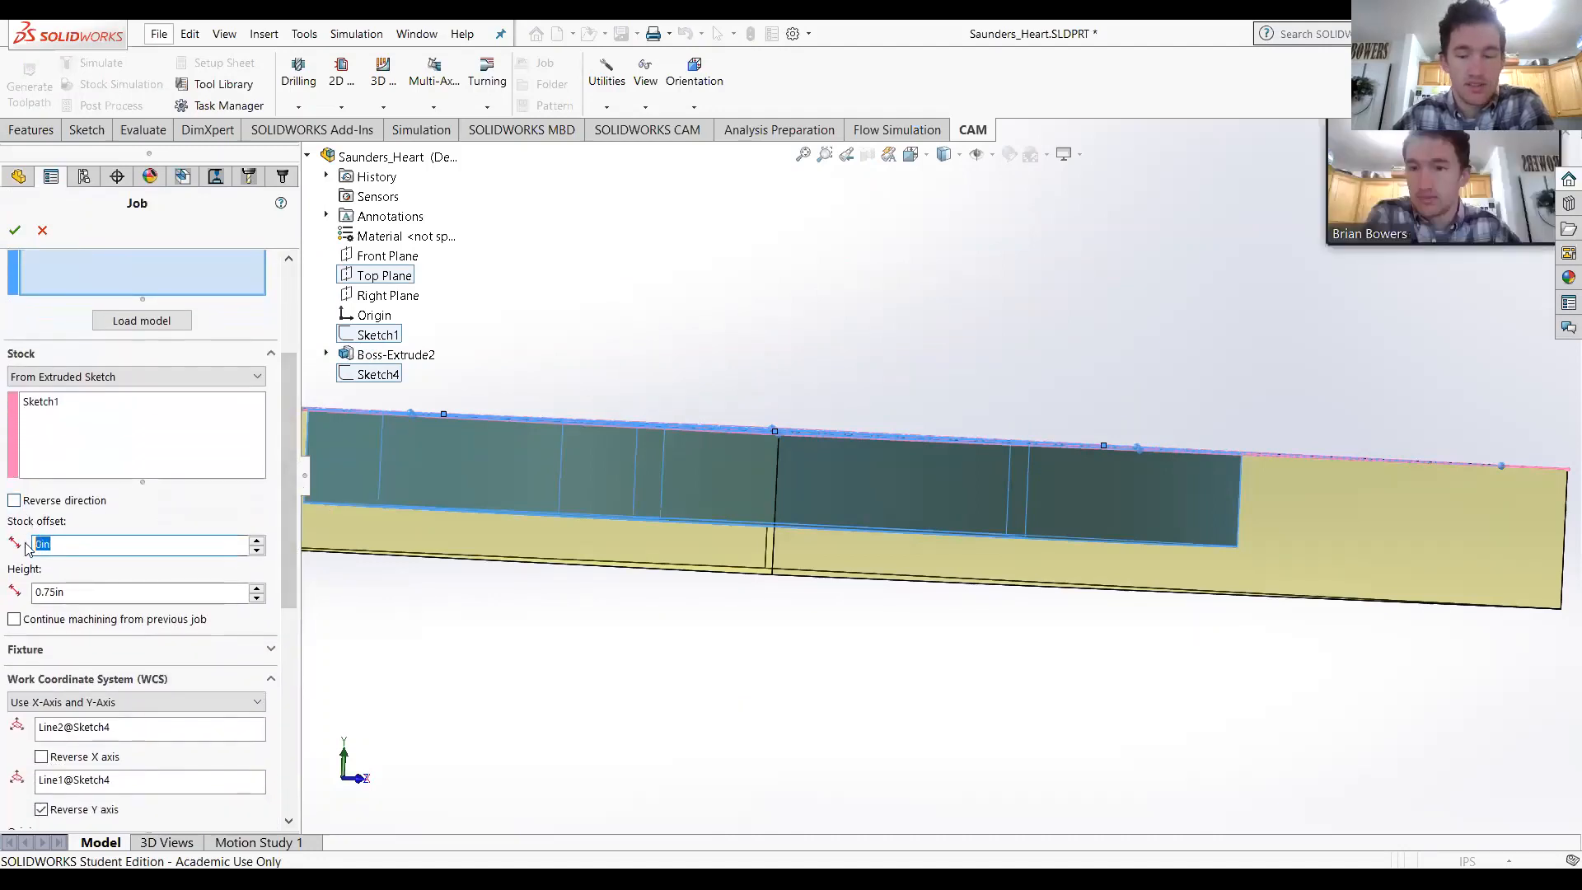
key(BackSpace)
key(BackSpace)
key(BackSpace)
text(.125)
key(Return)
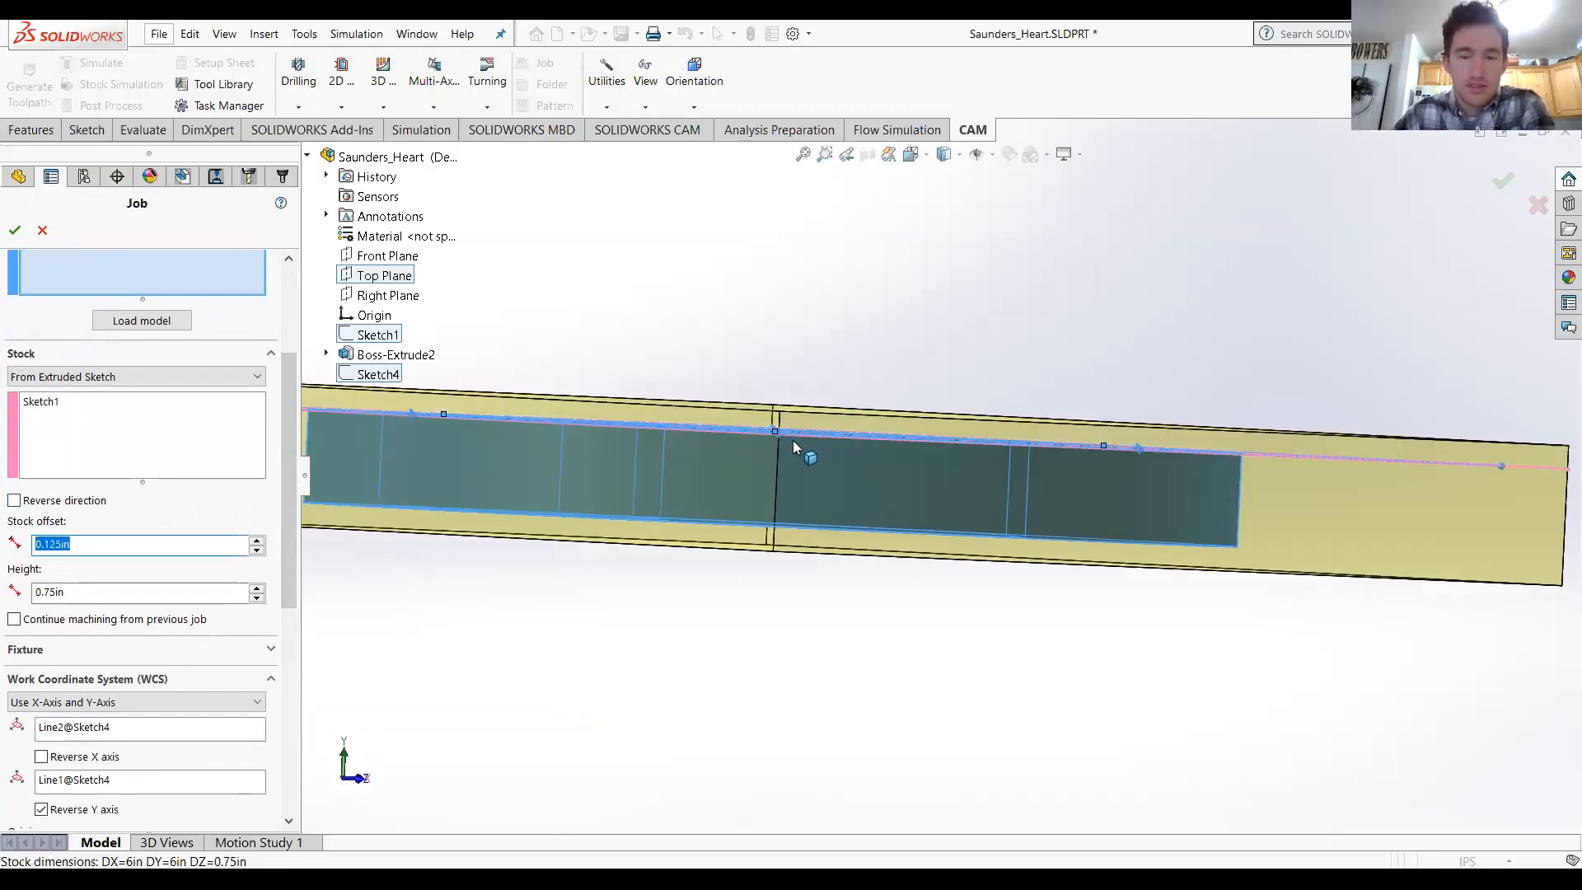
Step: Reset the stock offset to 0 in and accept the job
text(0)
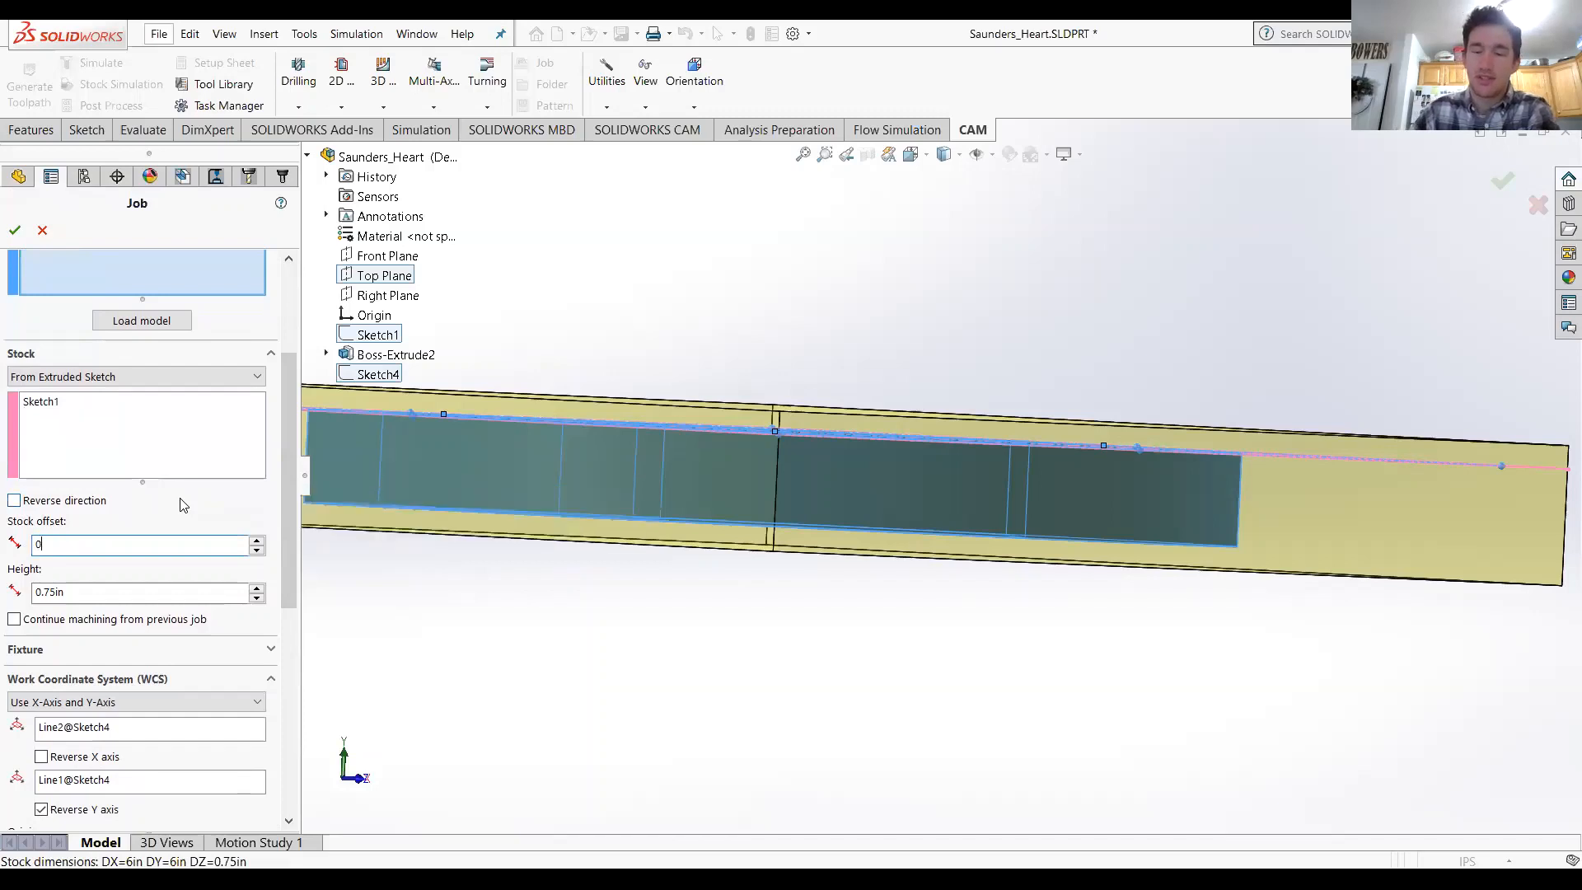
key(Return)
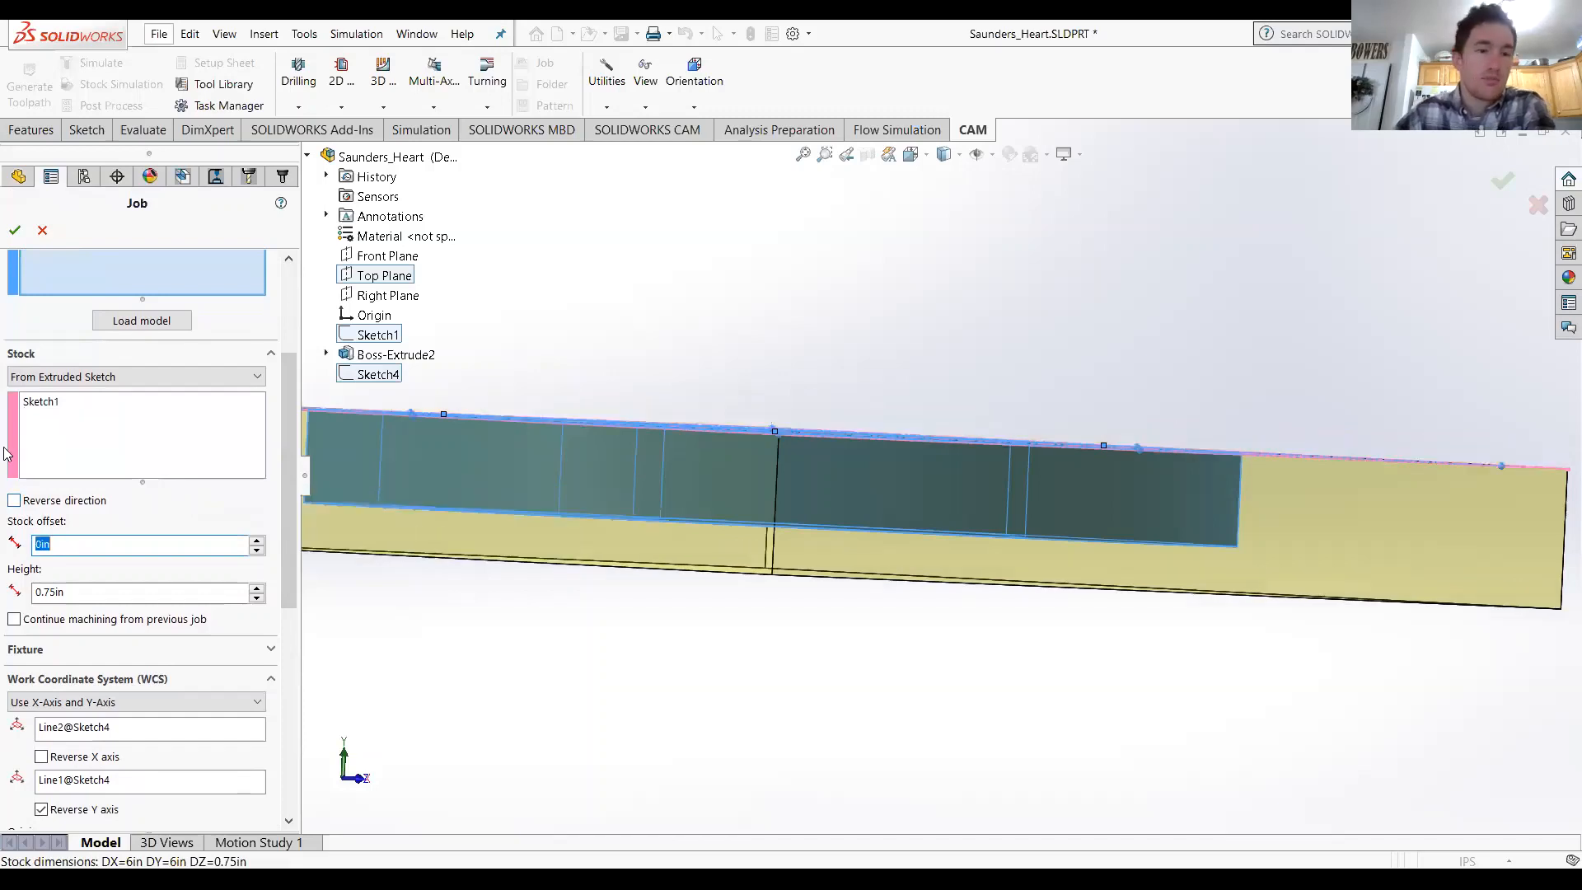
click(15, 230)
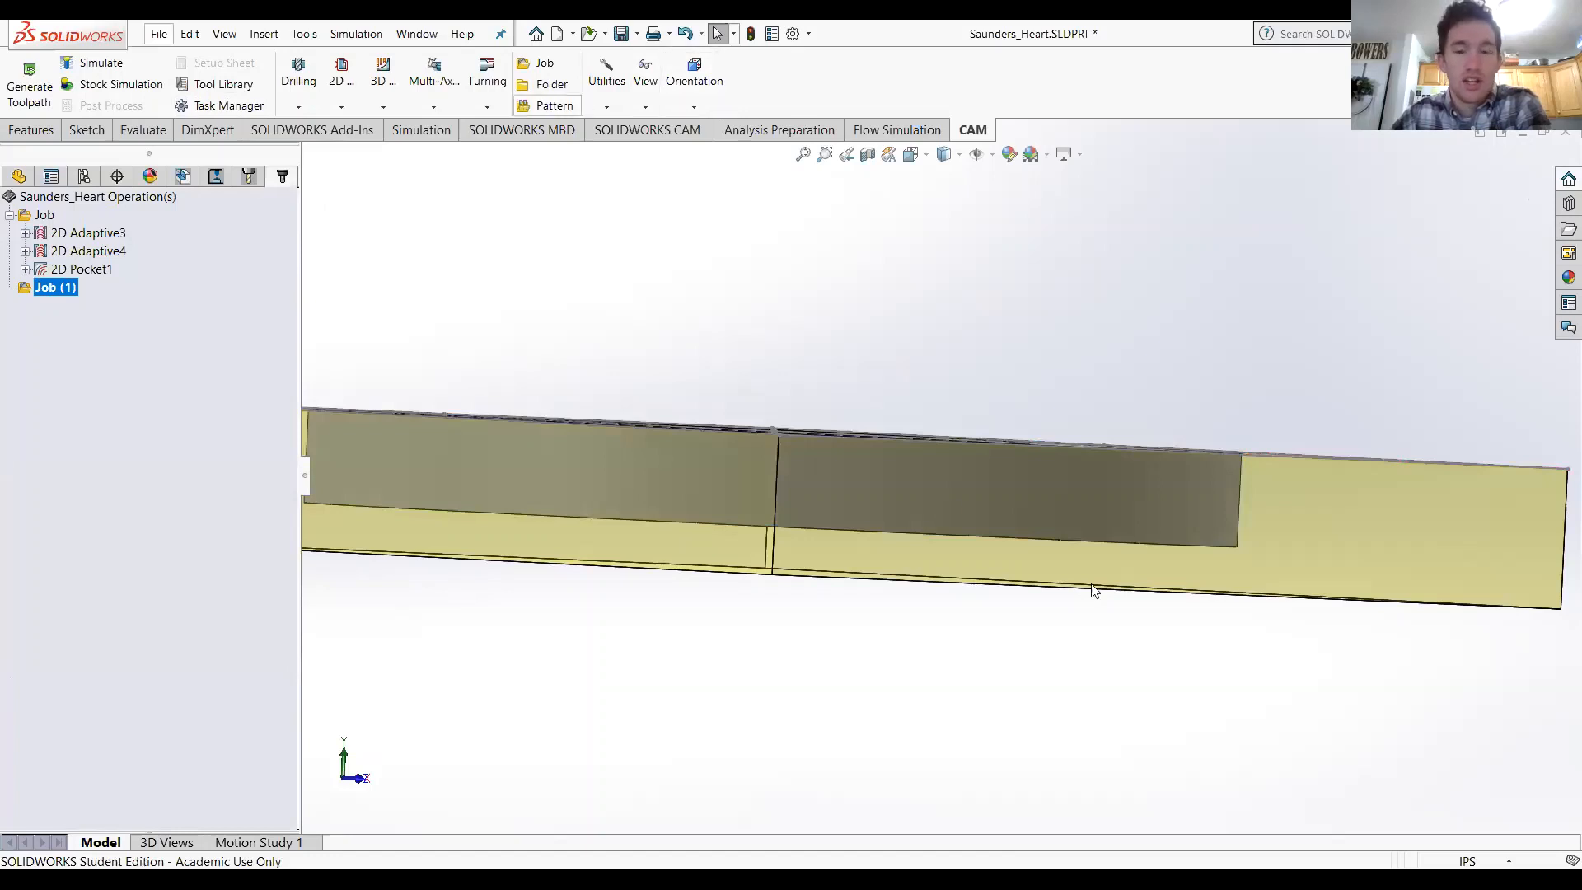
Step: Add a 2D Adaptive Clearing operation to Job (1)
scroll(1030, 535, up, 3)
scroll(978, 530, up, 1)
middle_drag(980, 532, 953, 604)
scroll(953, 604, down, 1)
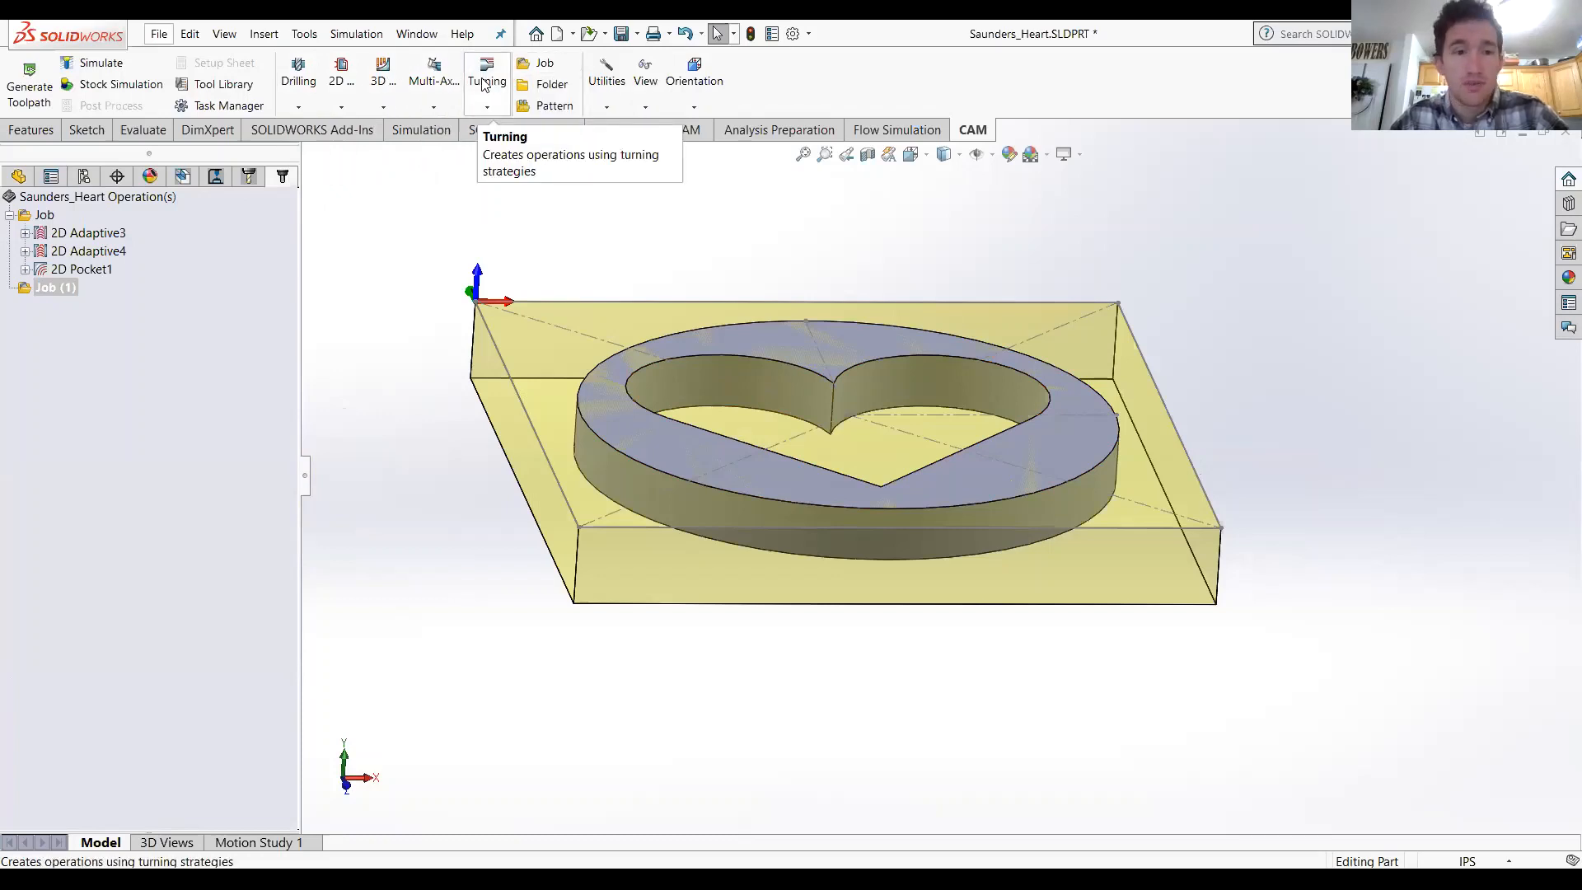
click(346, 106)
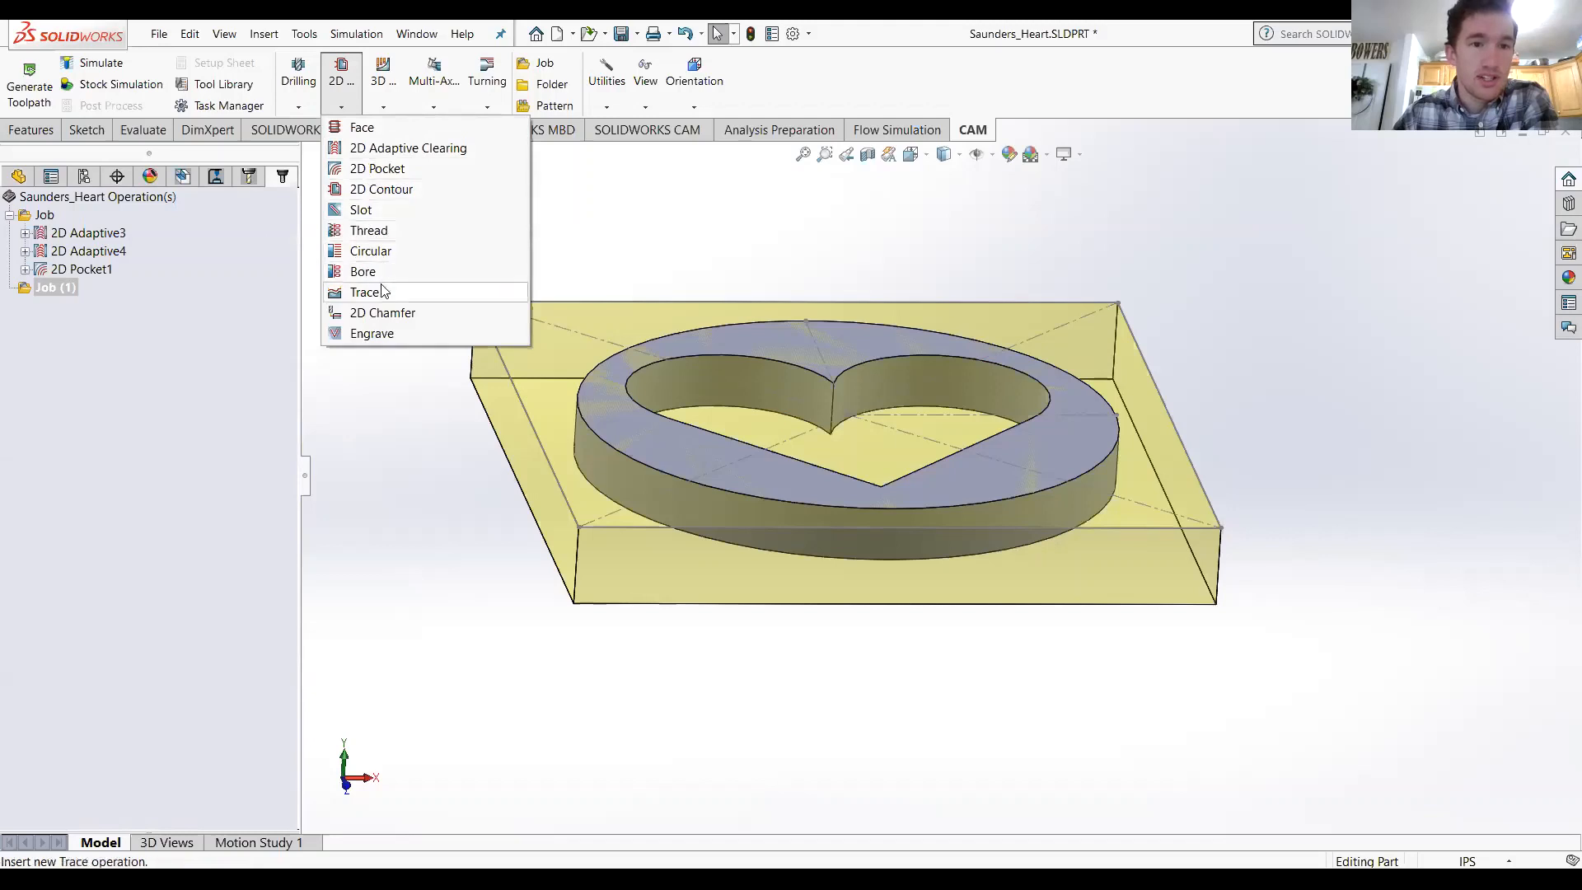
click(394, 151)
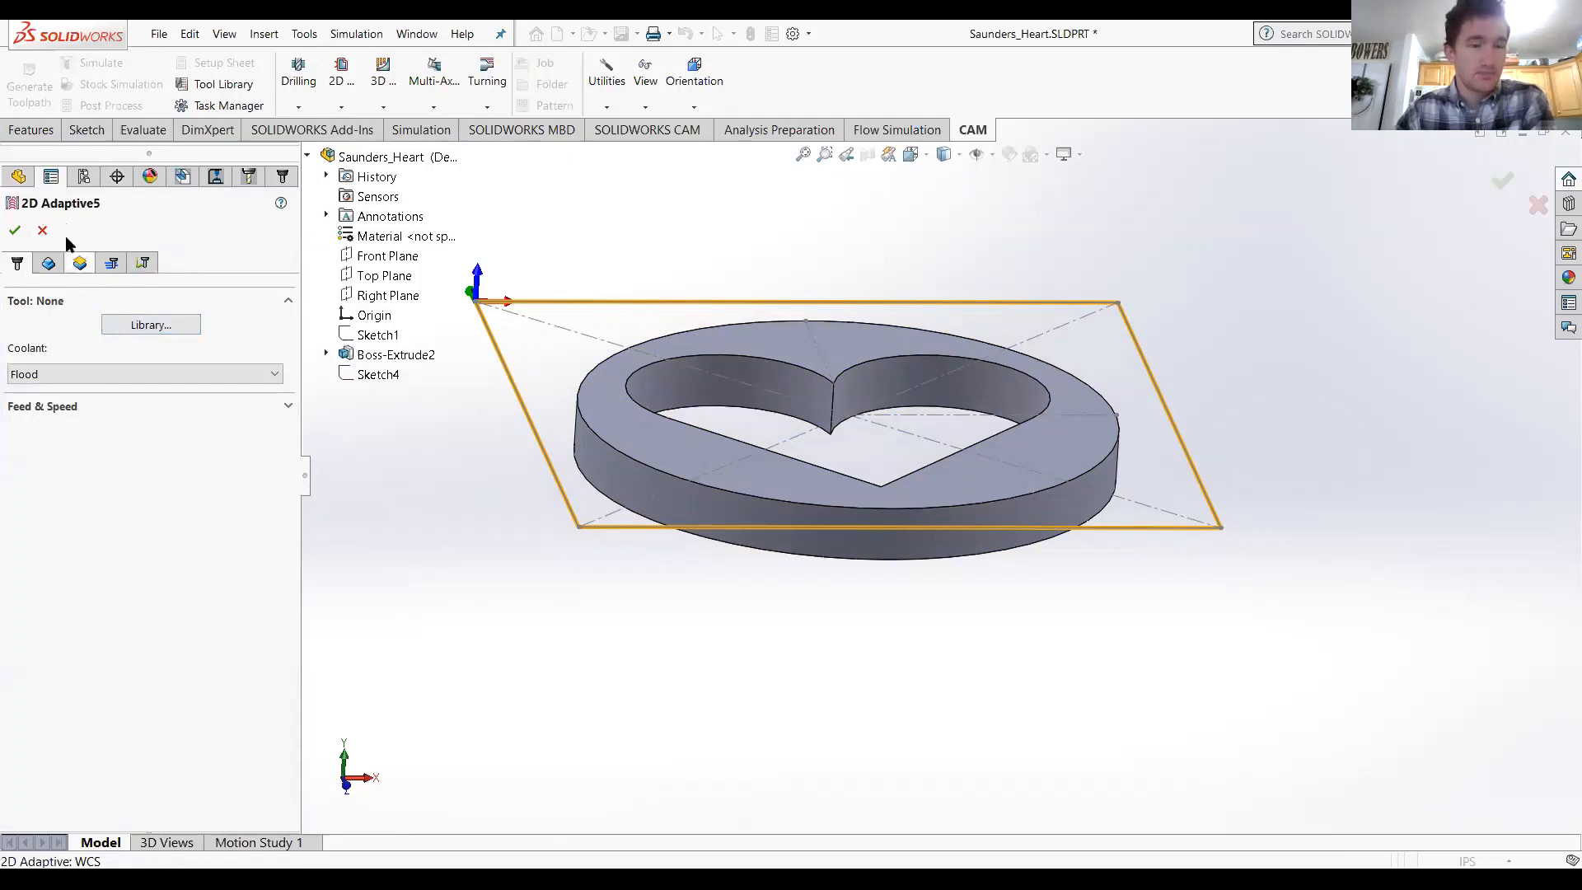
Step: Open the tool library for the adaptive operation and filter all tools by the Flat Mill type
click(133, 328)
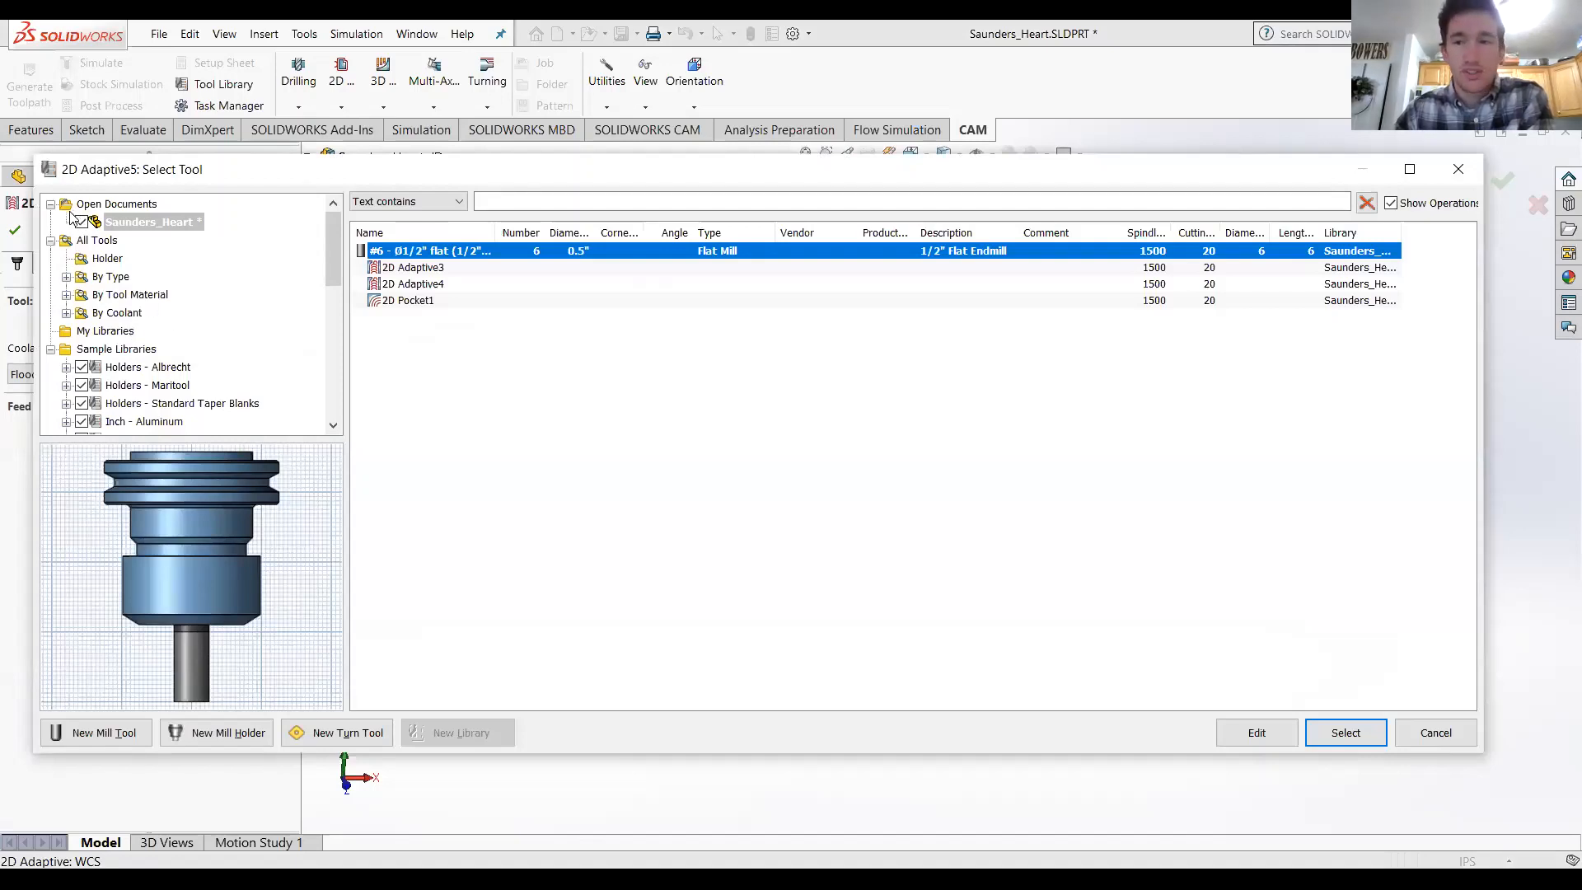
click(66, 277)
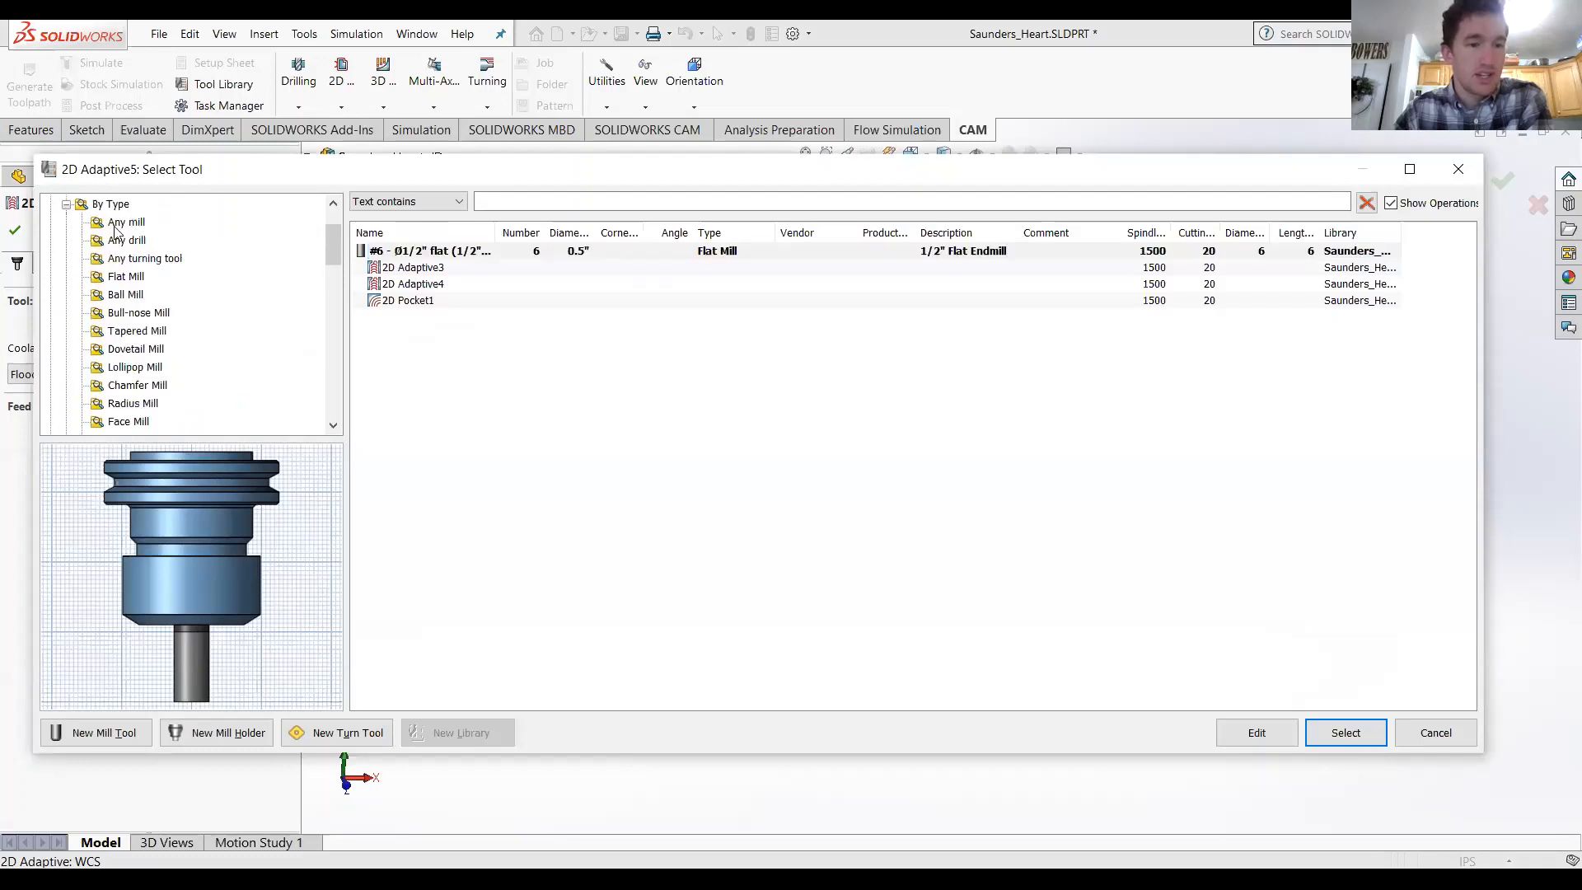
scroll(119, 313, down, 5)
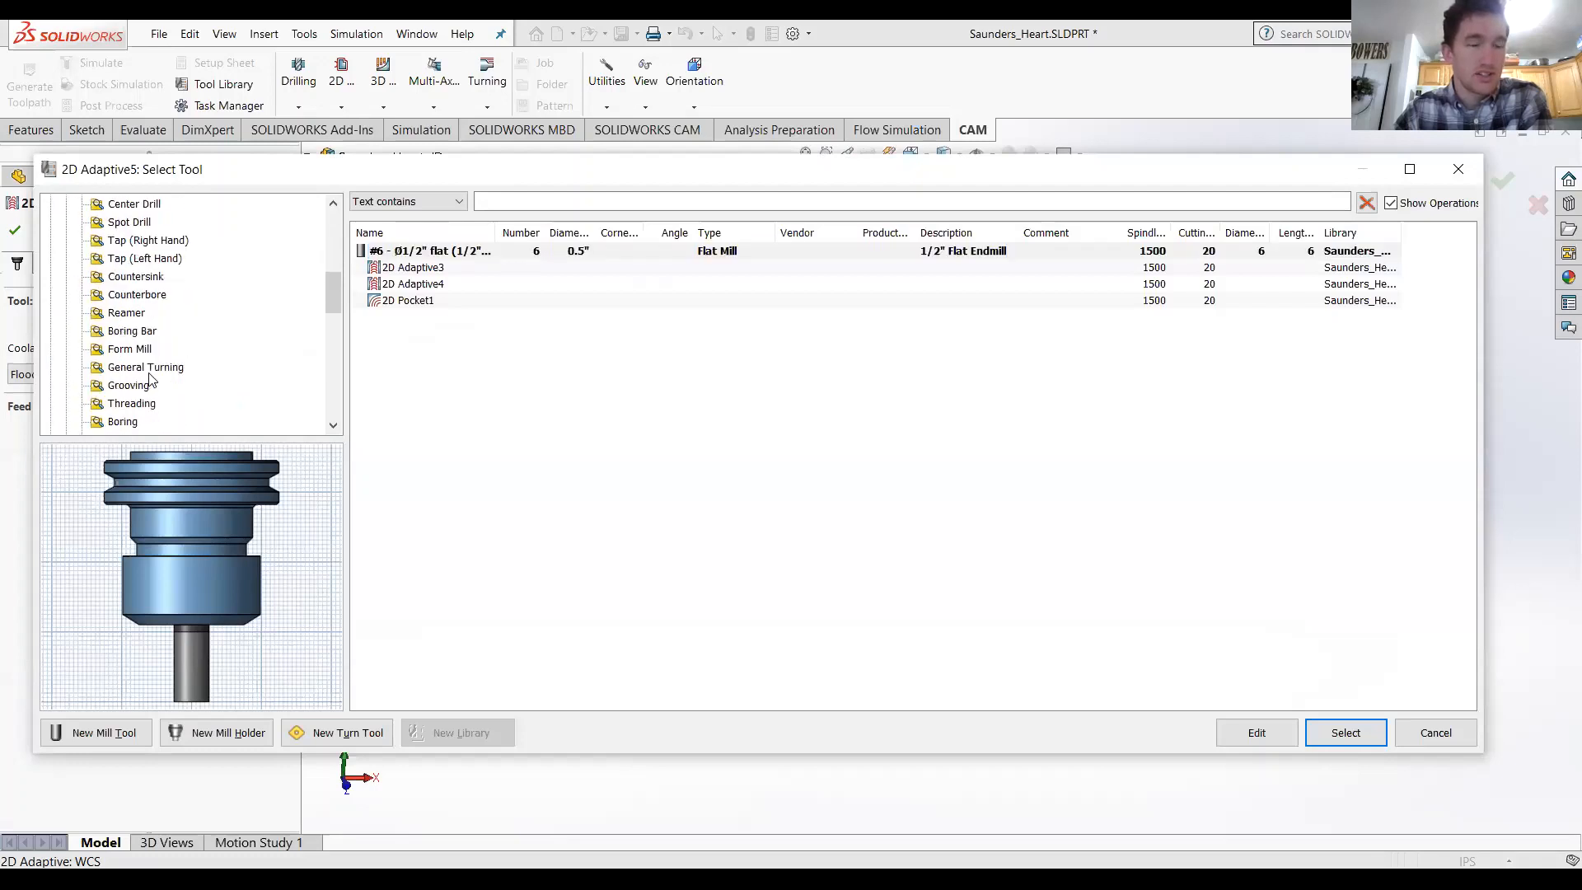
scroll(152, 379, down, 1)
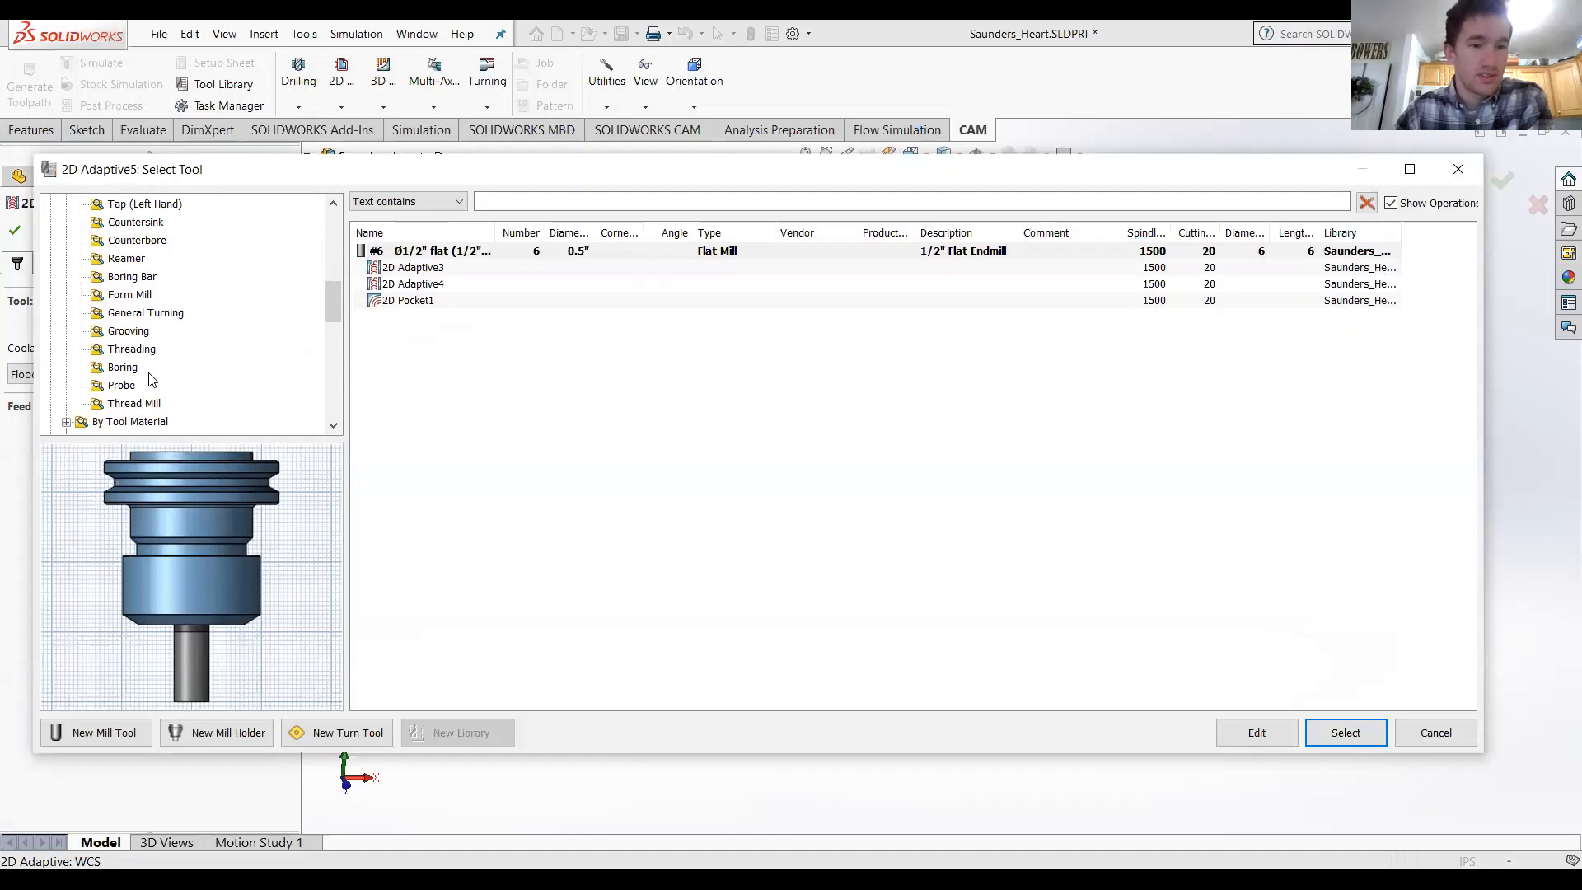
scroll(152, 379, up, 3)
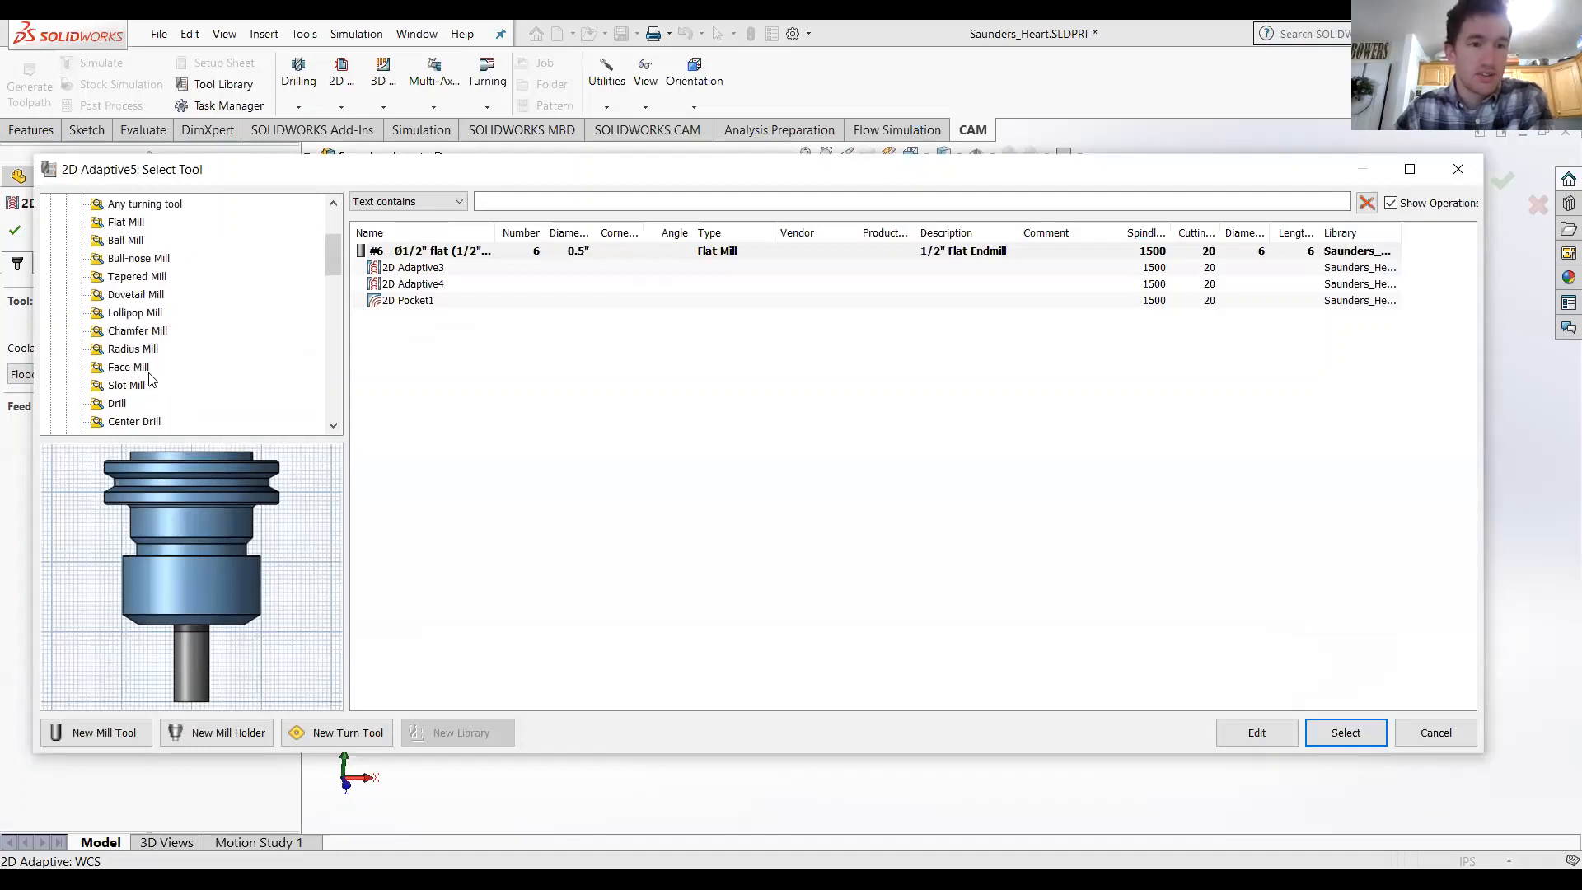
scroll(151, 379, up, 1)
click(137, 280)
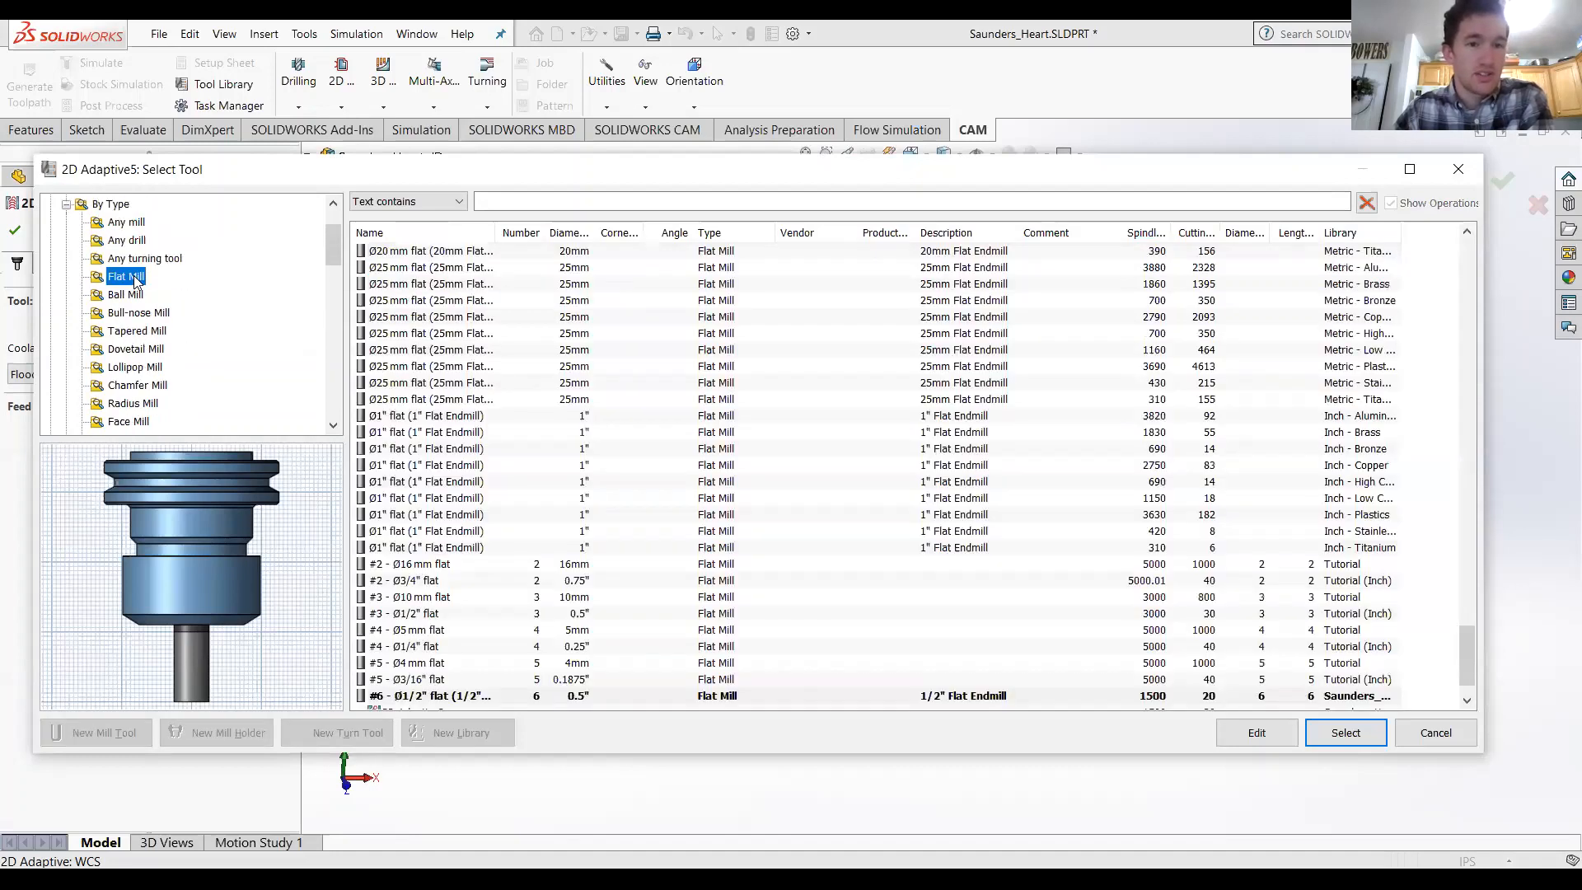
Step: Find the 1/2" flat endmill from the Inch - Aluminum library in the tool list and highlight it
scroll(471, 487, down, 1)
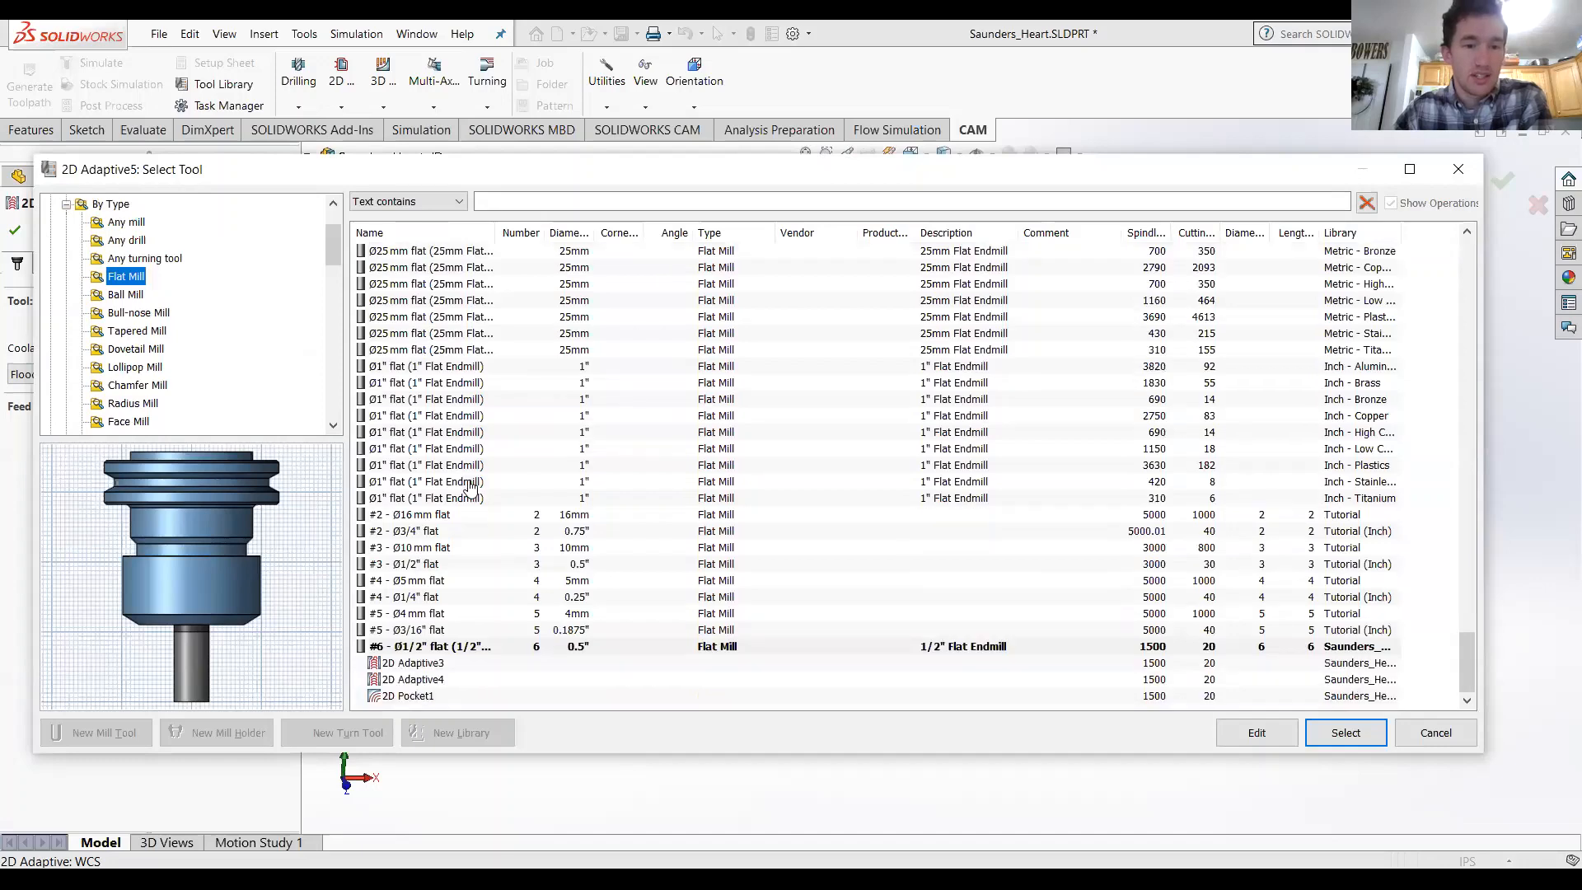
scroll(470, 487, up, 15)
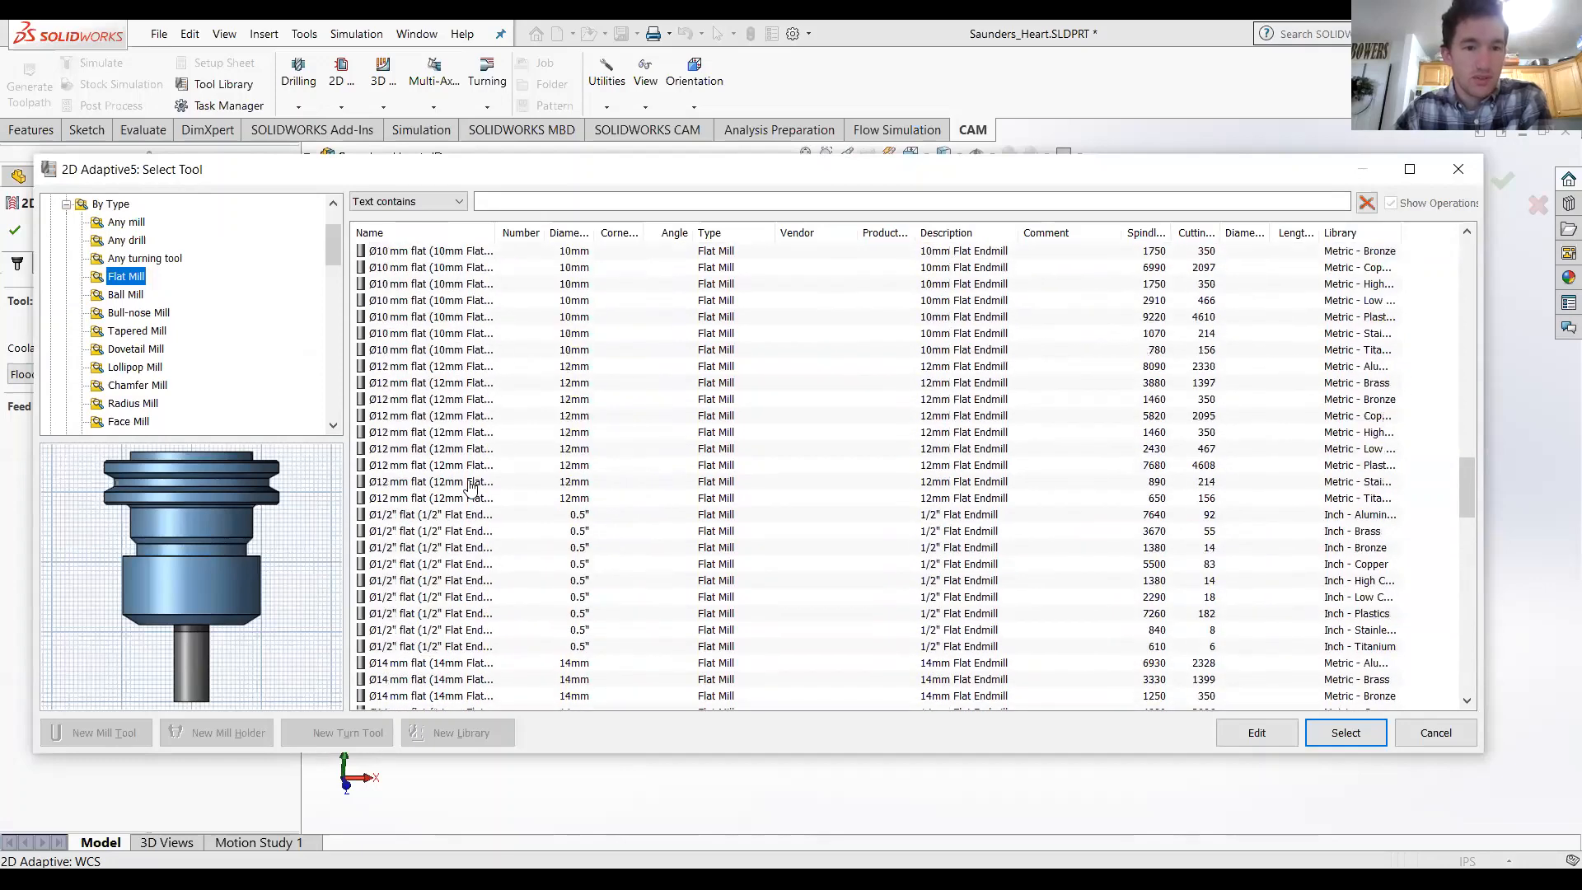
scroll(414, 451, down, 2)
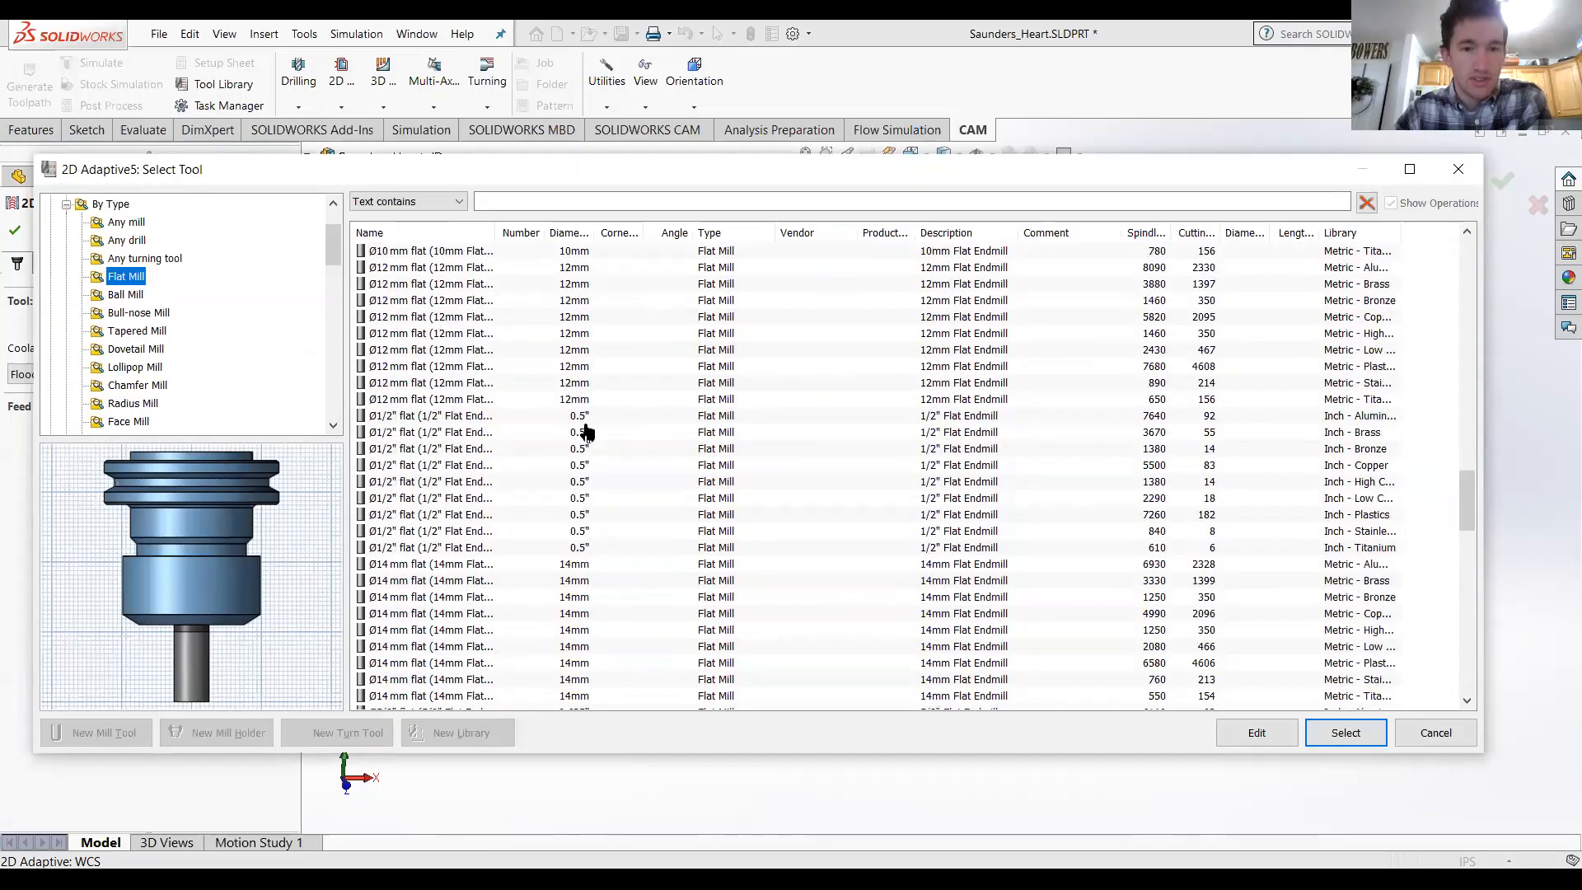
click(583, 417)
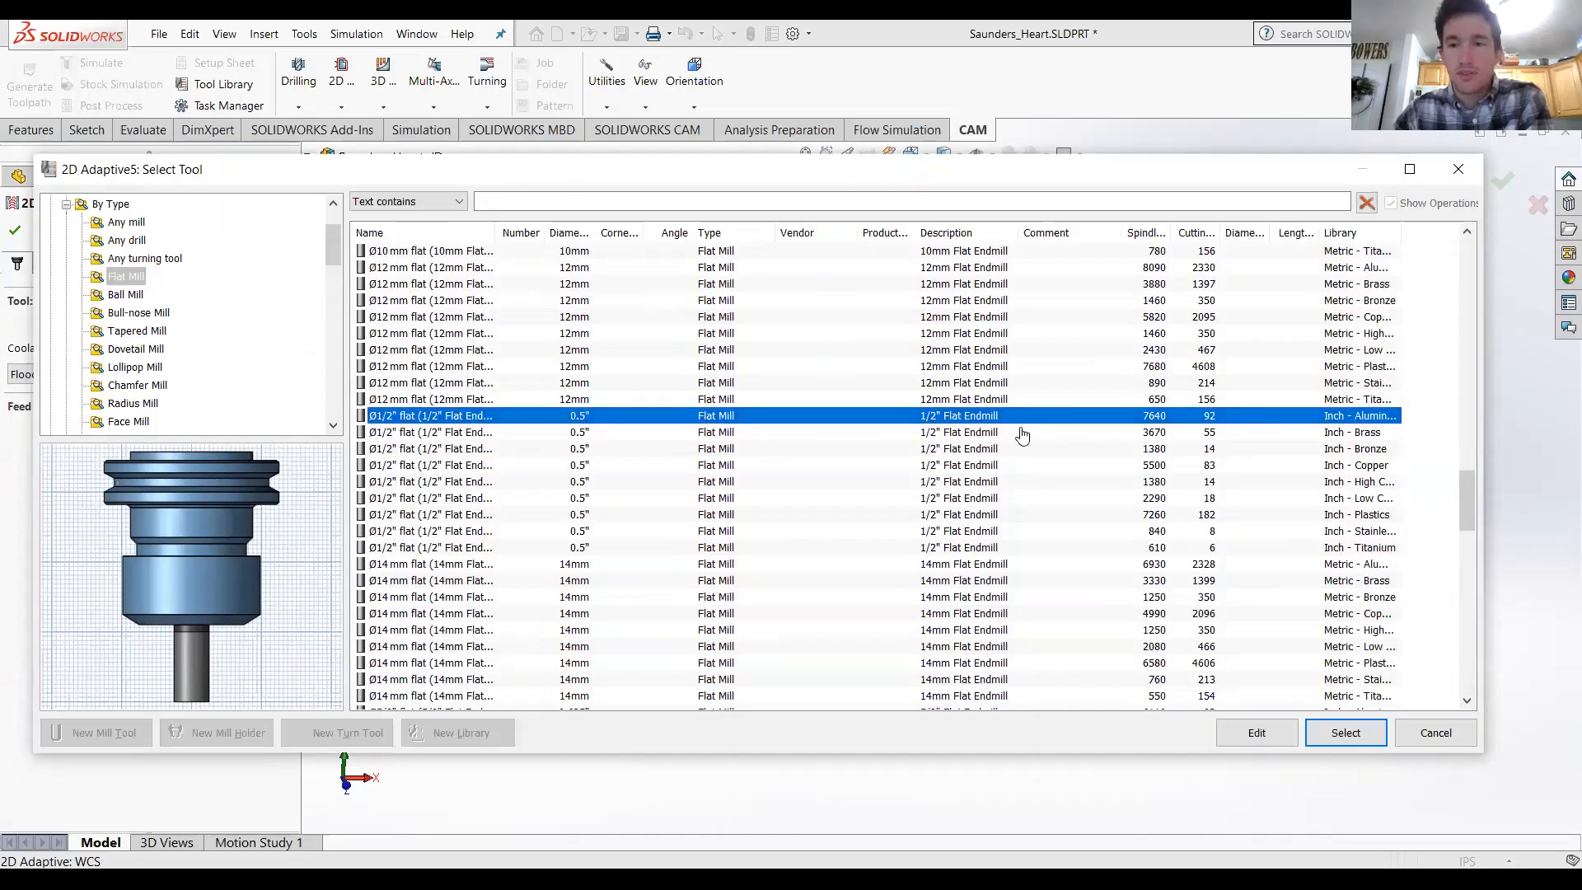
Step: Widen the spindle speed and cutting feed columns and the tool window, then assign the highlighted 1/2" endmill to the adaptive operation
drag(1131, 176, 1032, 156)
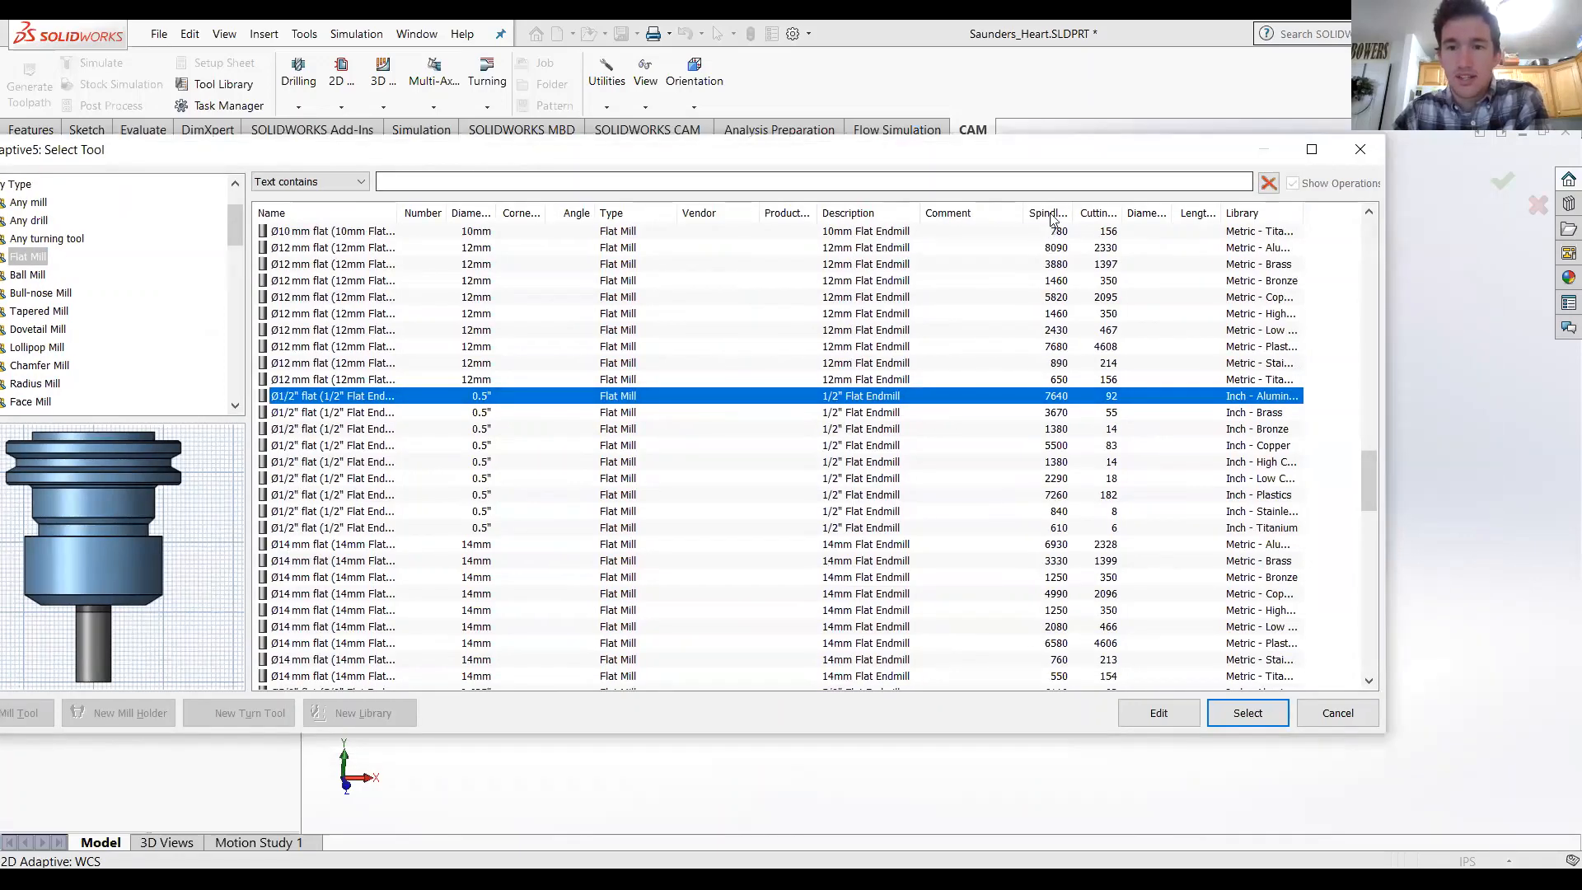
drag(1073, 216, 1229, 222)
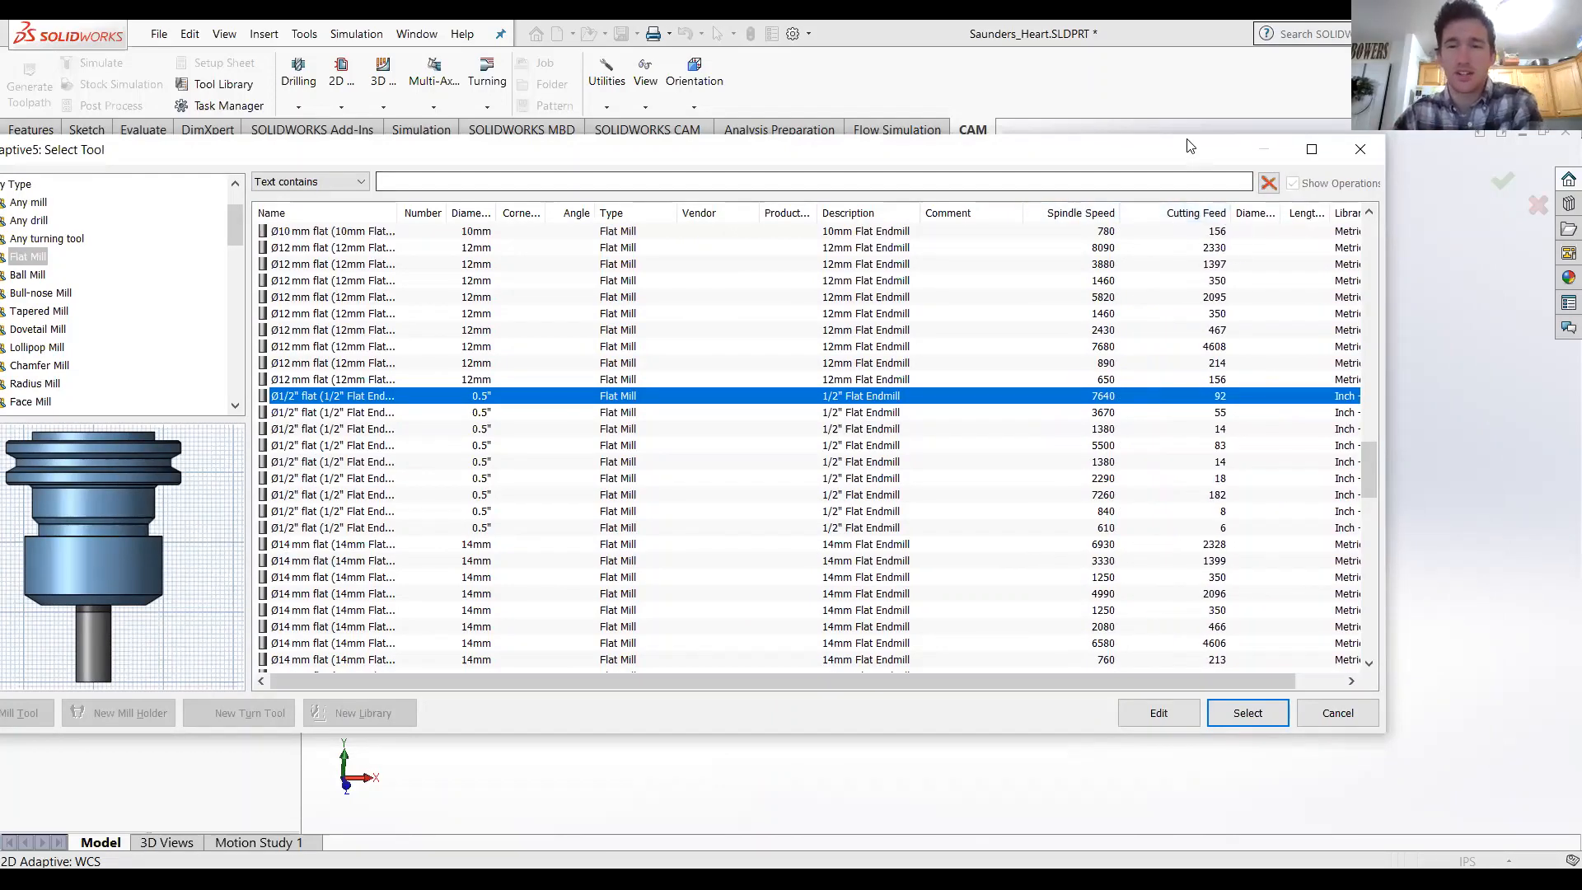
drag(1189, 146, 1184, 139)
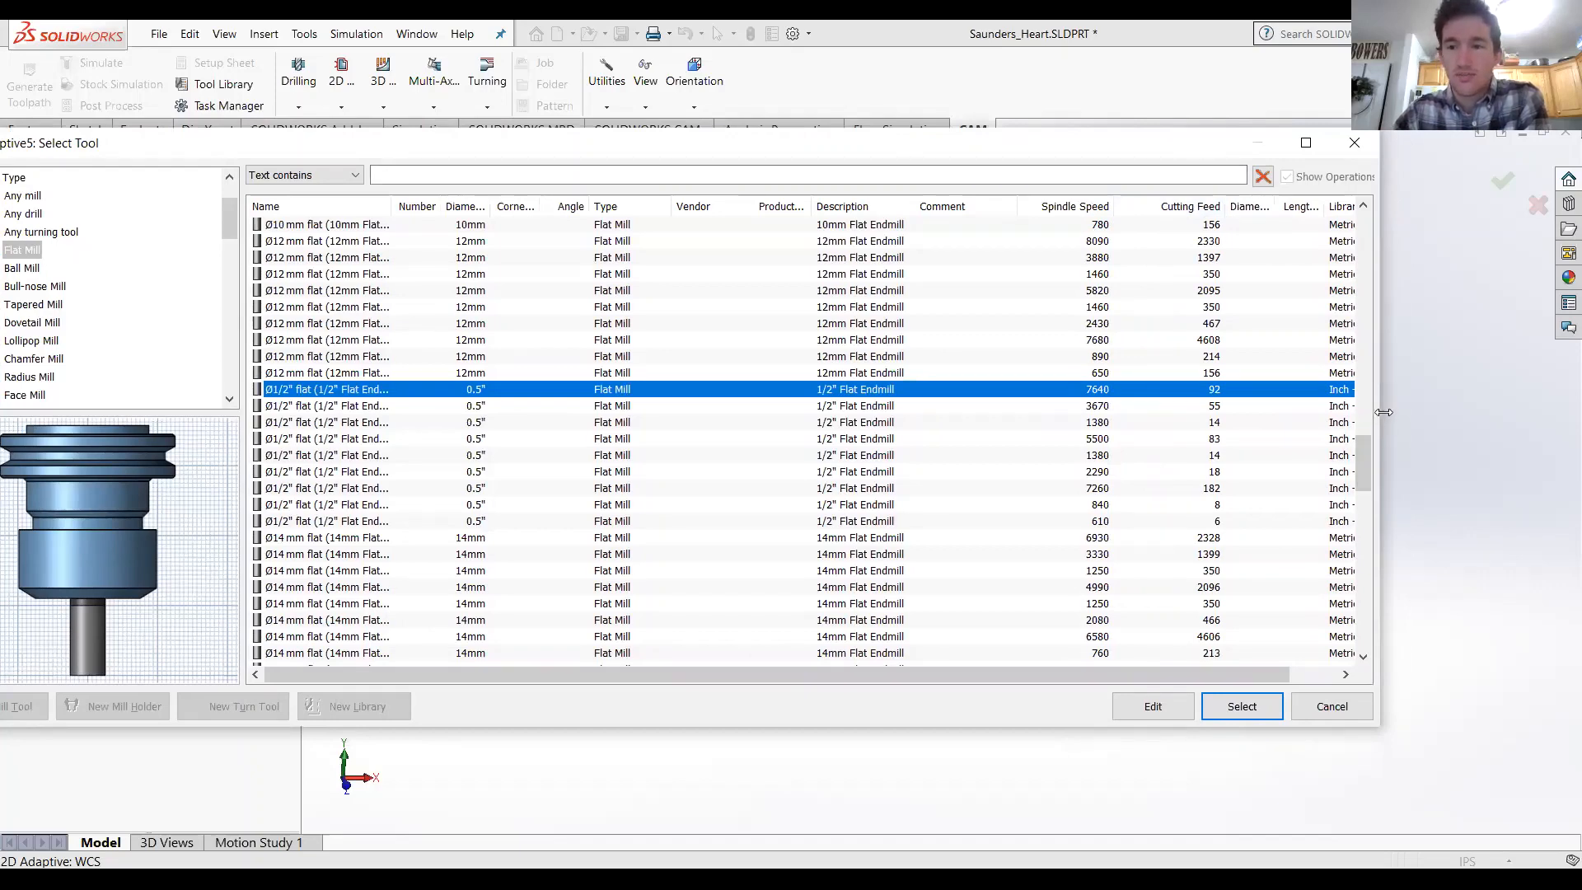
drag(1384, 412, 1501, 412)
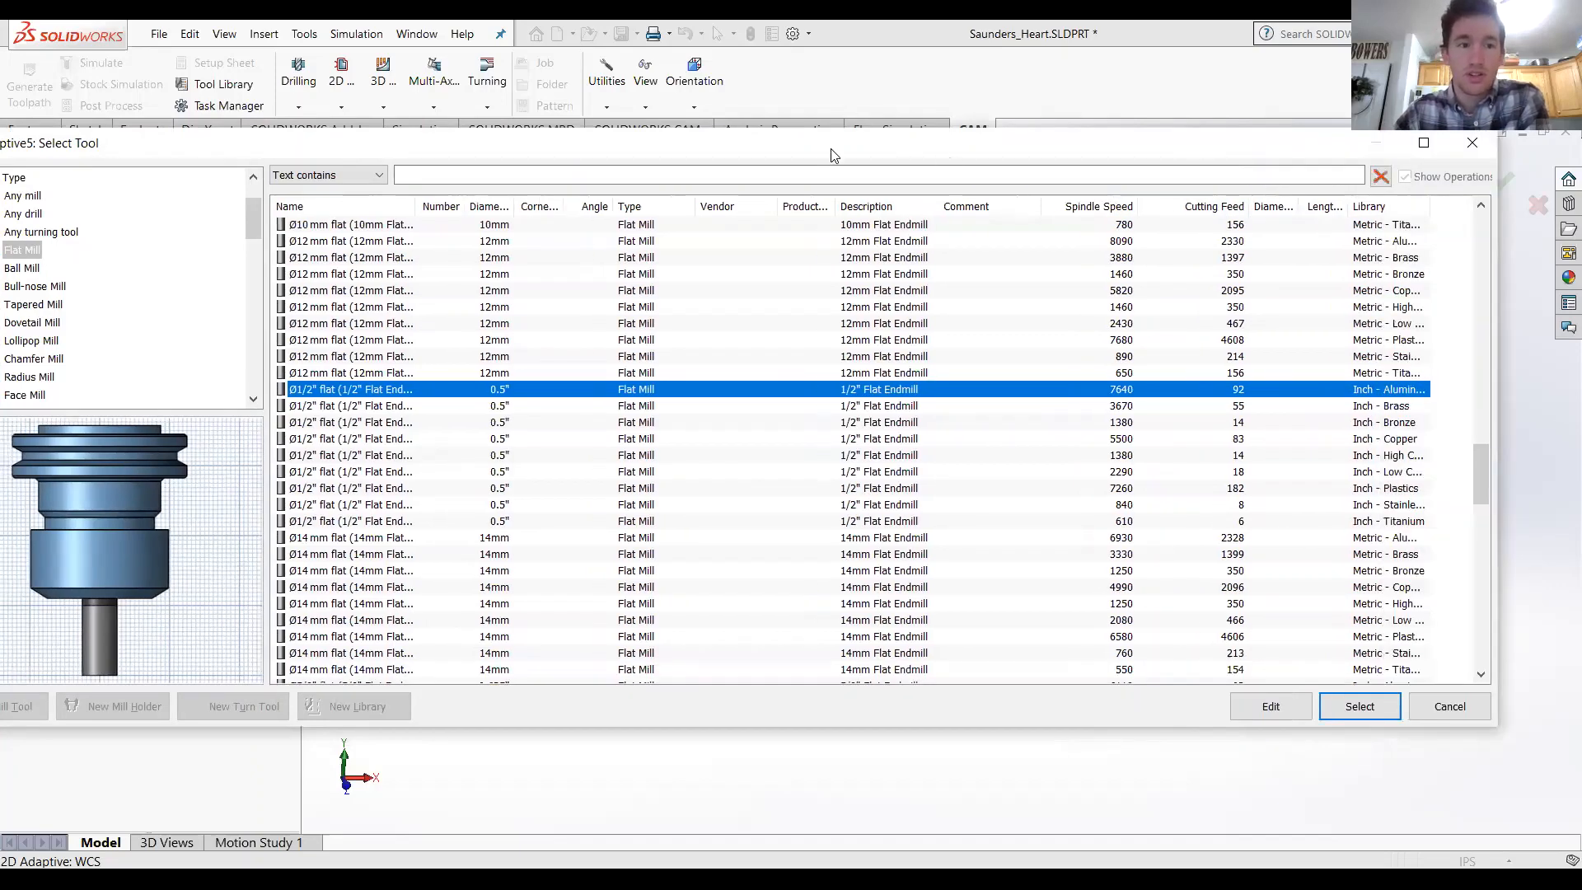
drag(834, 154, 904, 170)
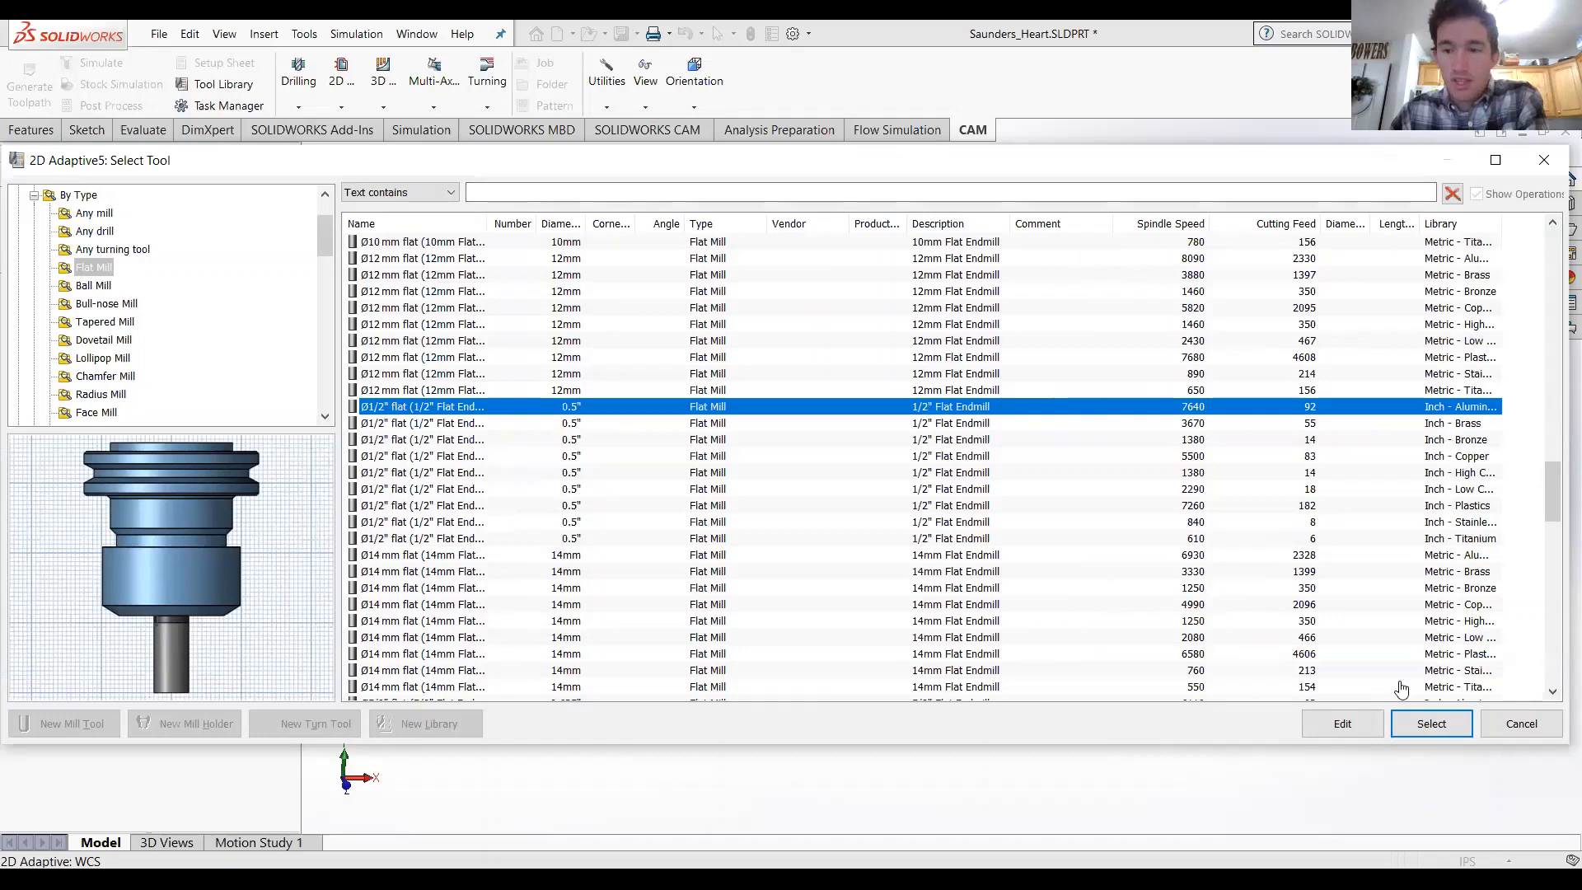
click(1432, 723)
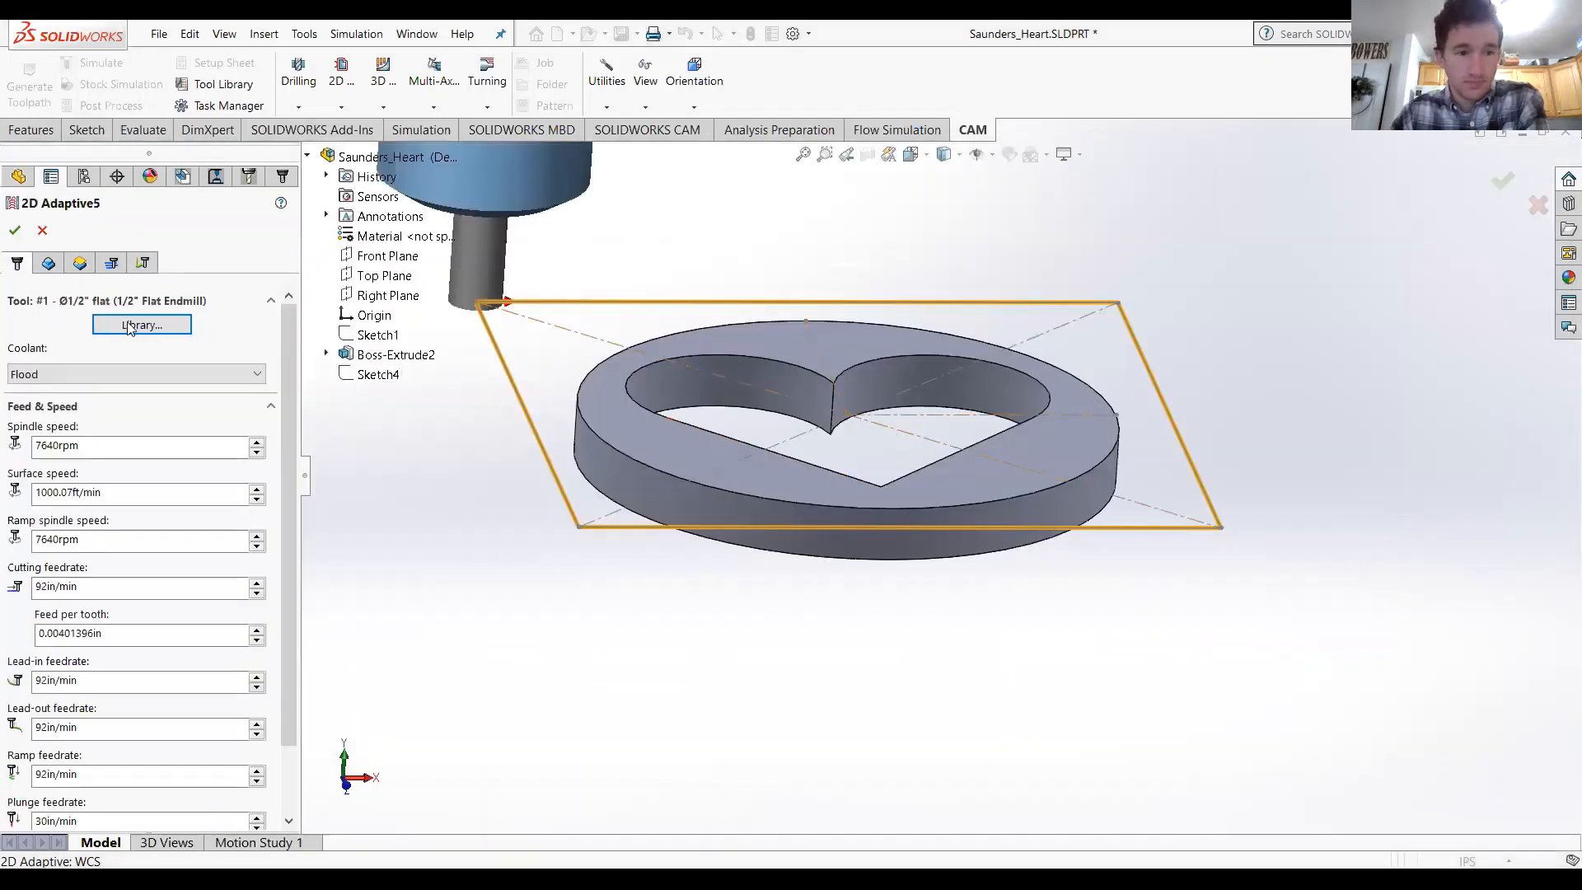
Step: Reopen the tool library, open tool #1 for editing, and review its general and cutter settings
click(130, 325)
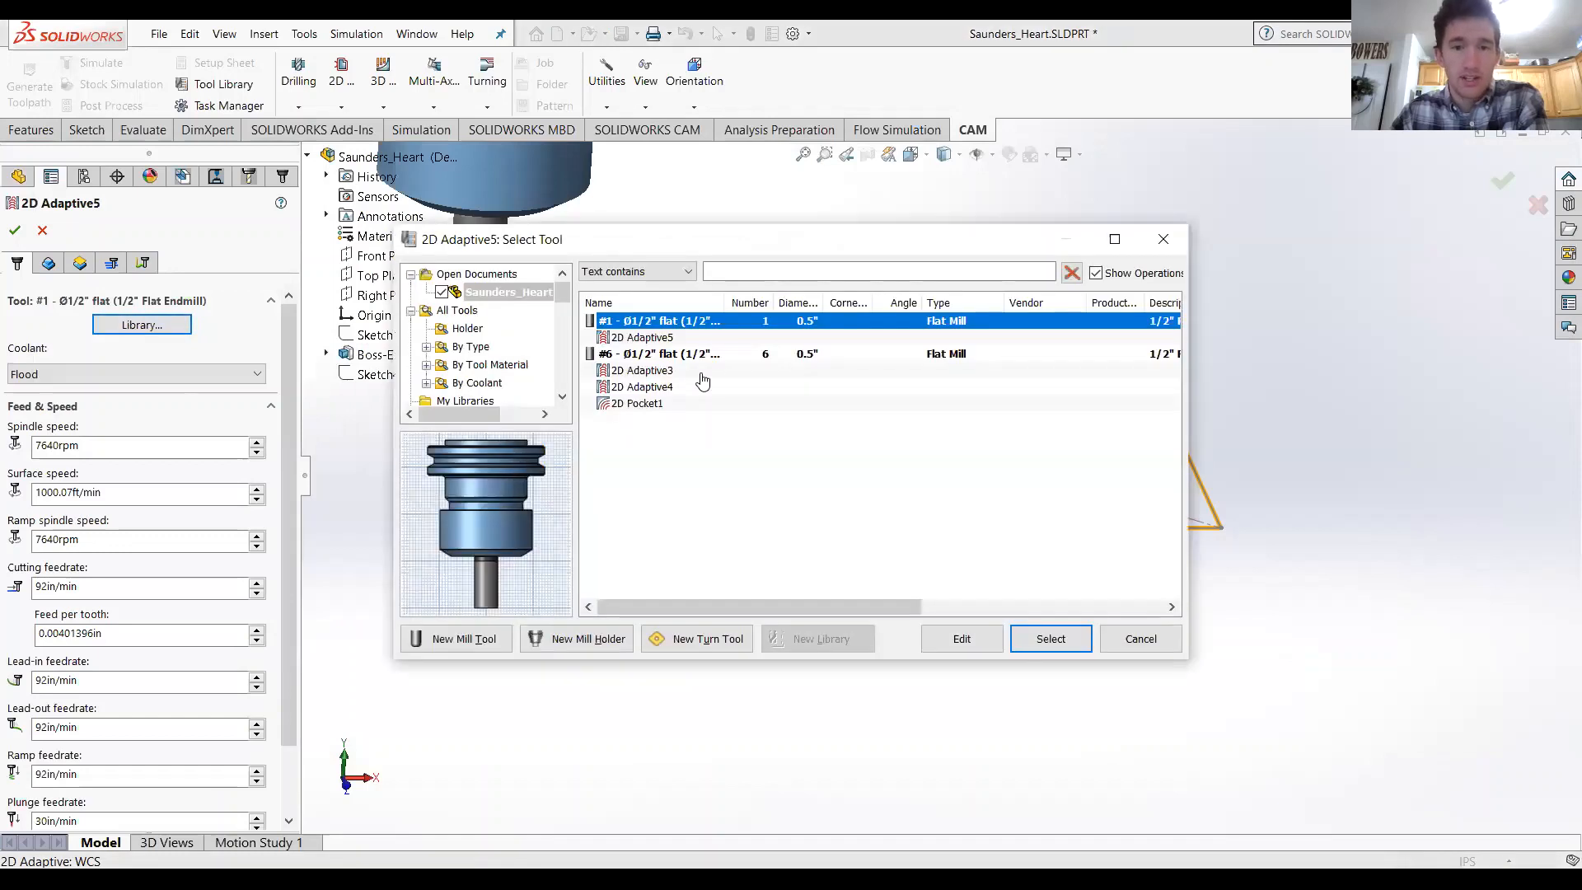
right_click(960, 327)
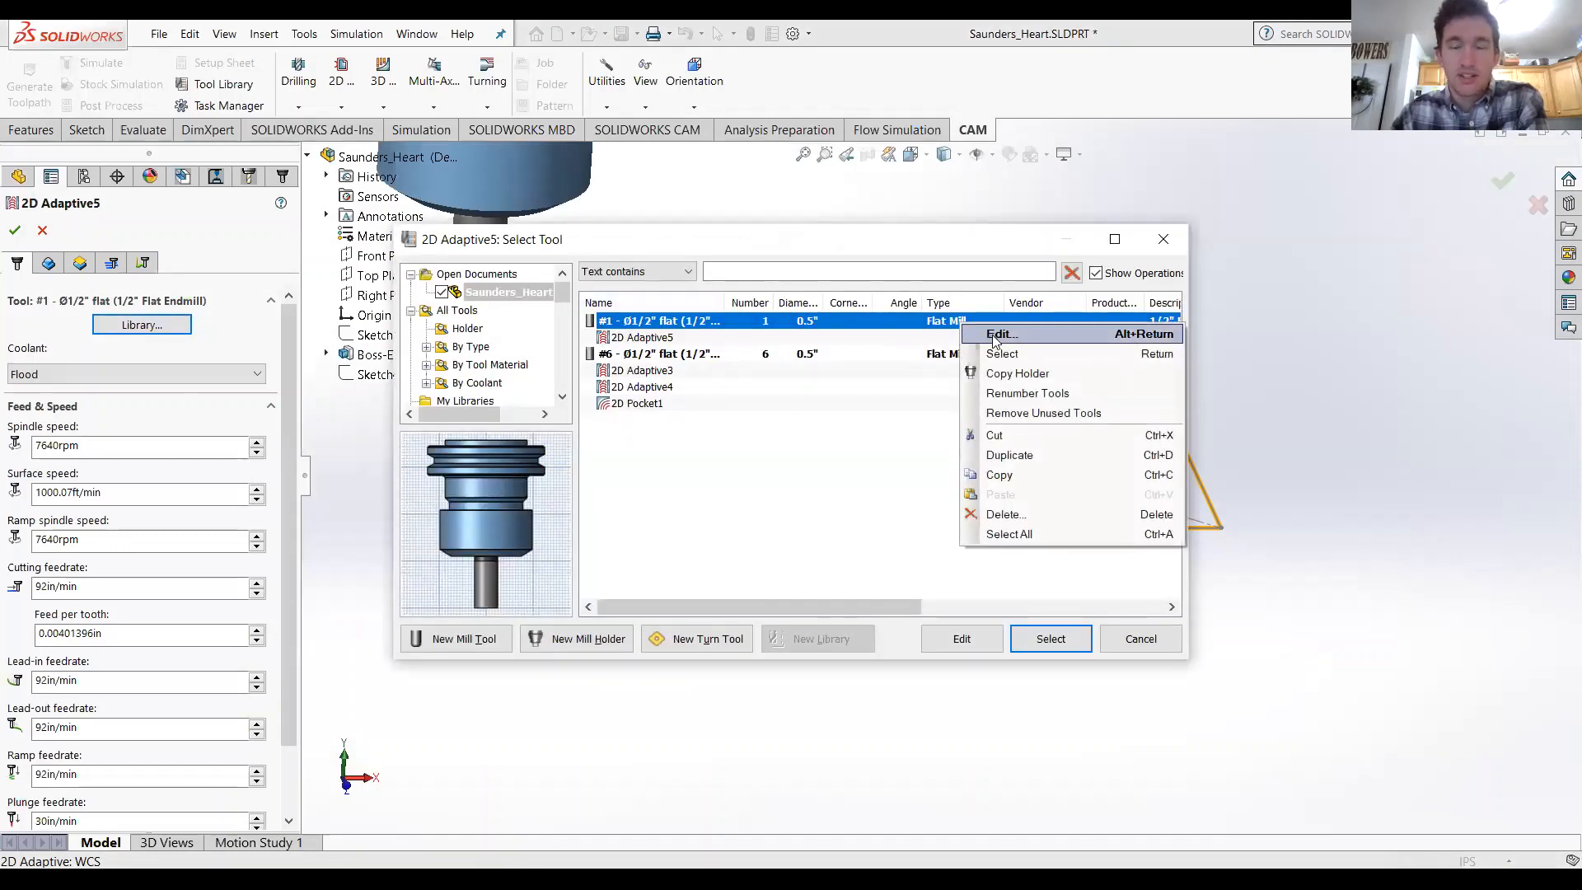
click(999, 337)
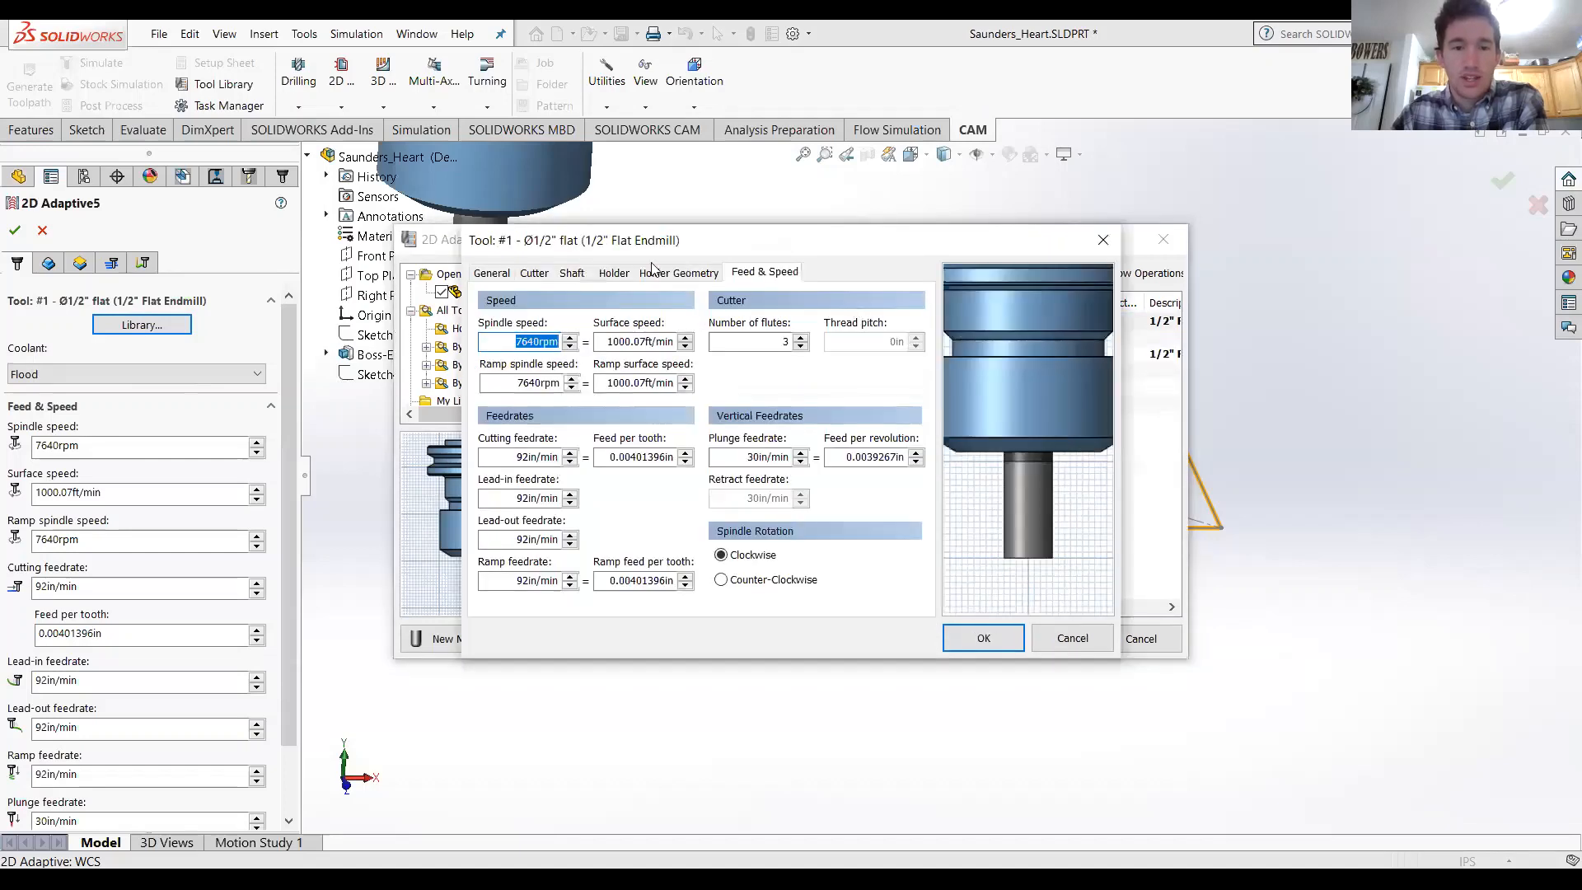
click(505, 274)
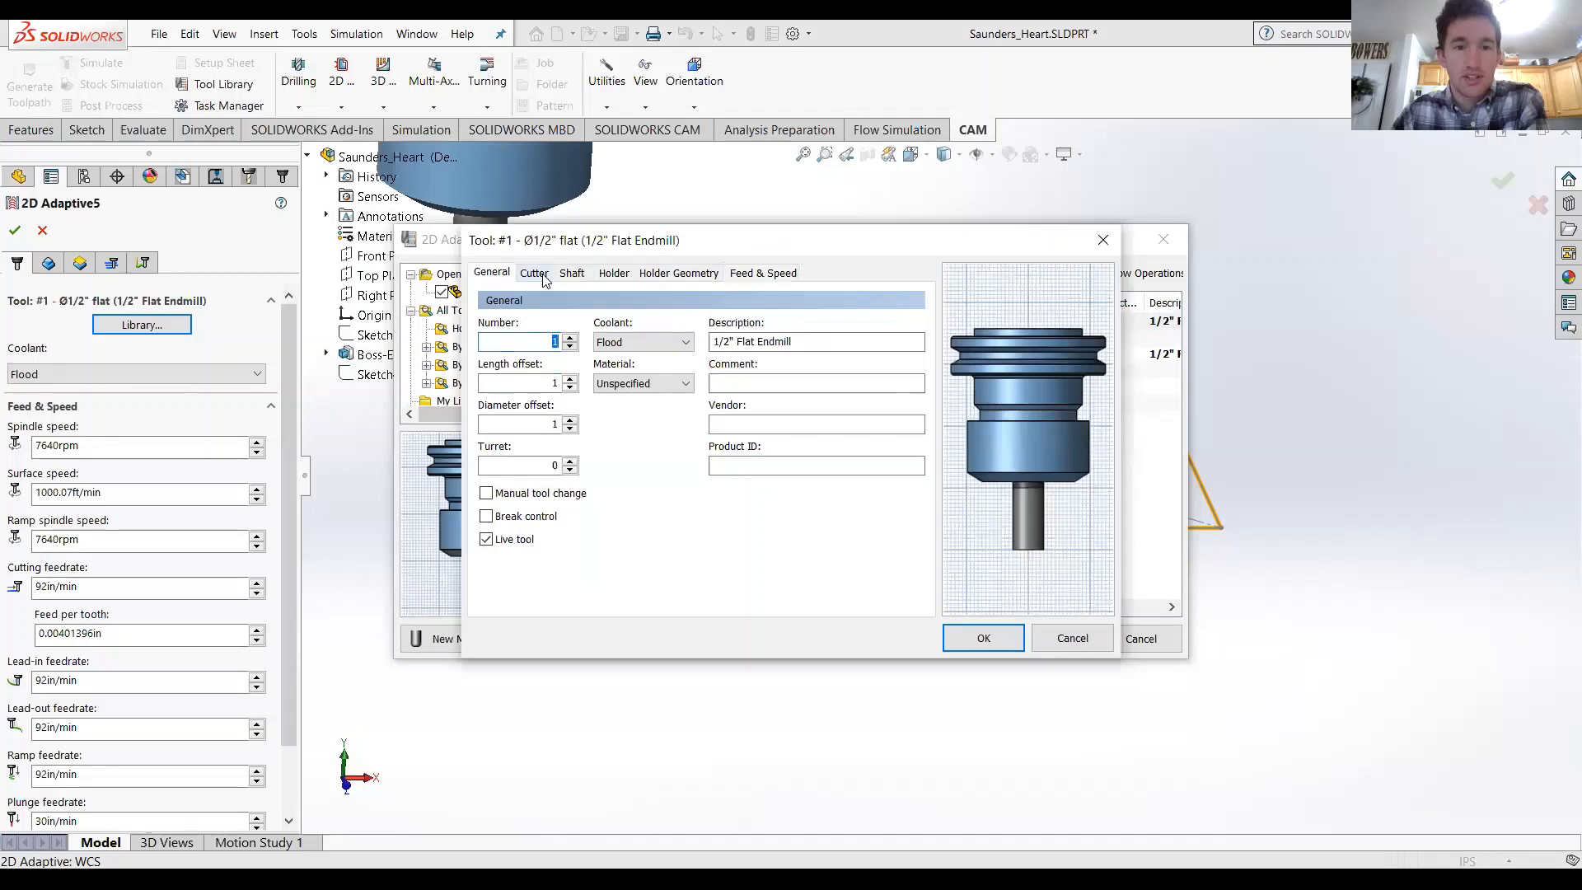
click(534, 274)
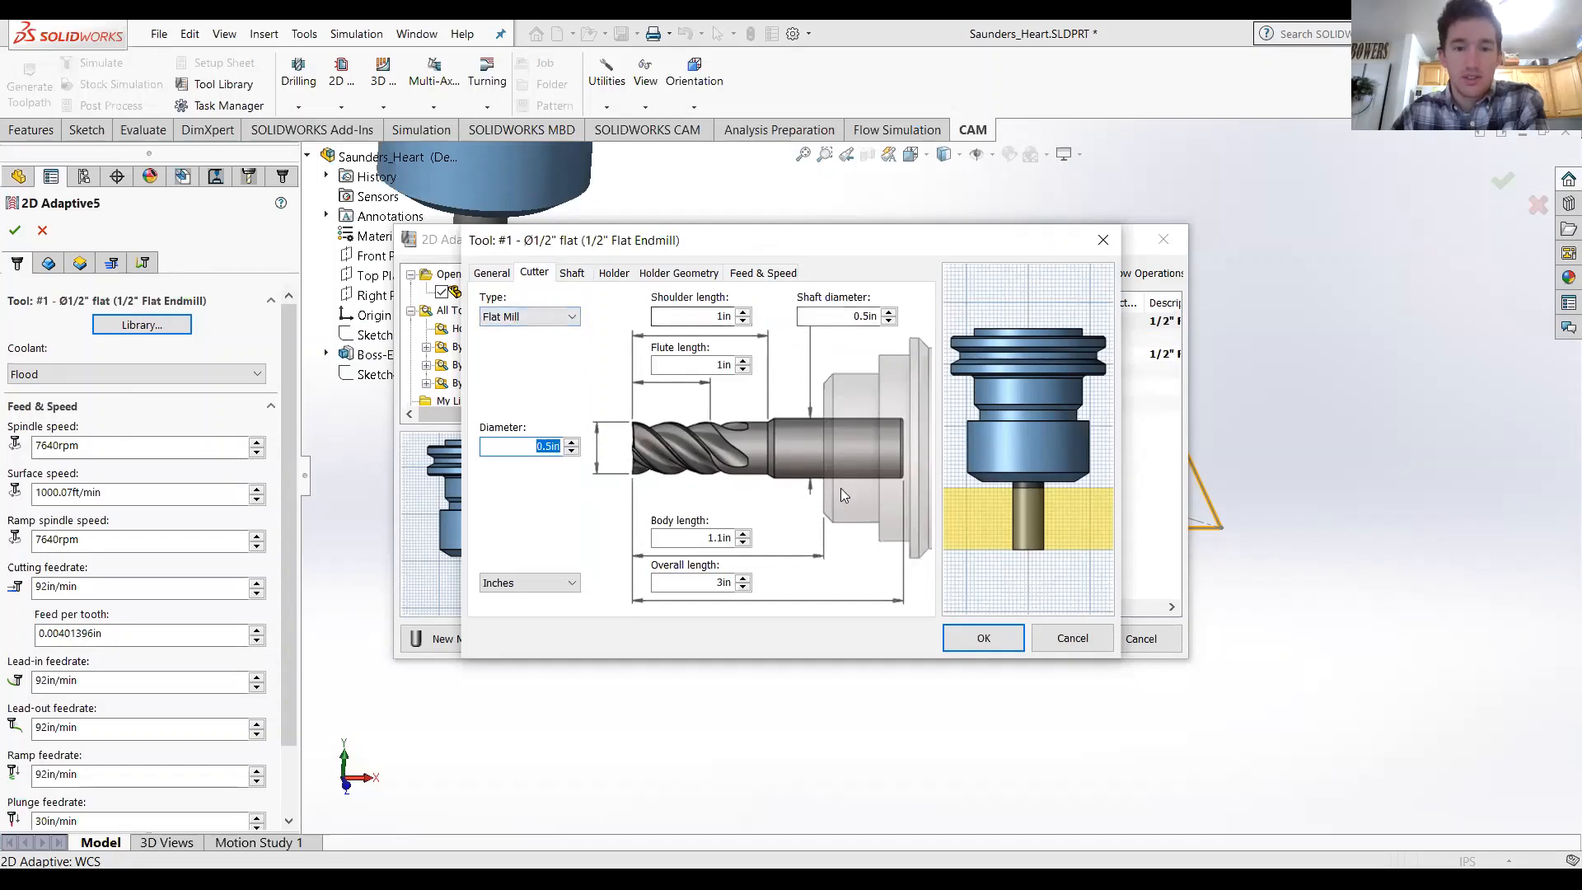
Step: Set tool #1's number of flutes to 4, override the operation's feeds and speeds with the tool's values, and reselect the tool
click(752, 277)
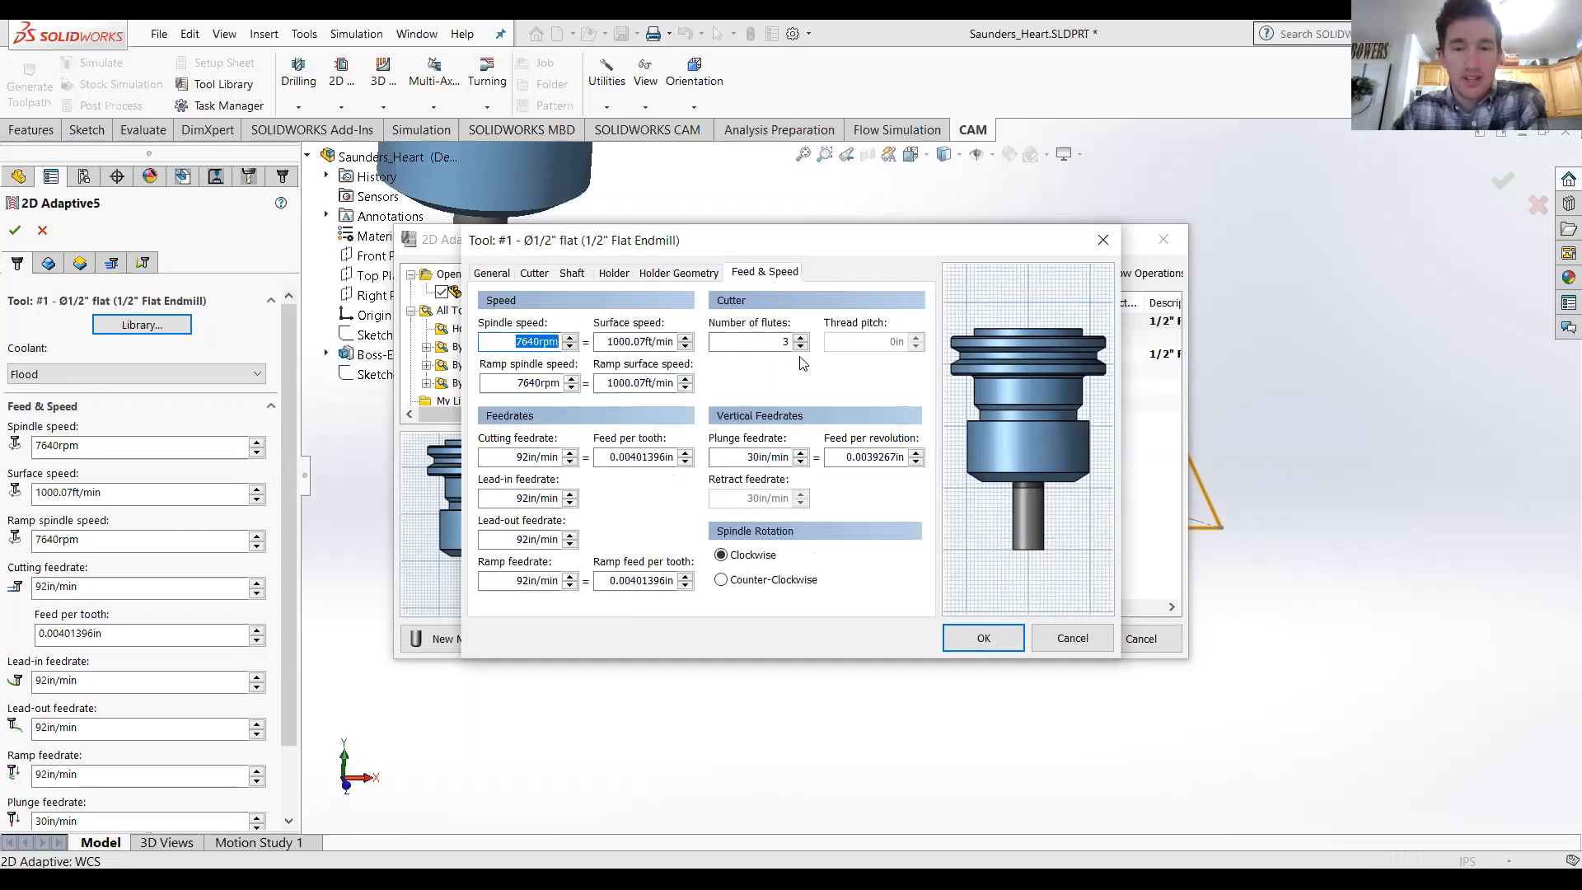
click(801, 347)
click(801, 338)
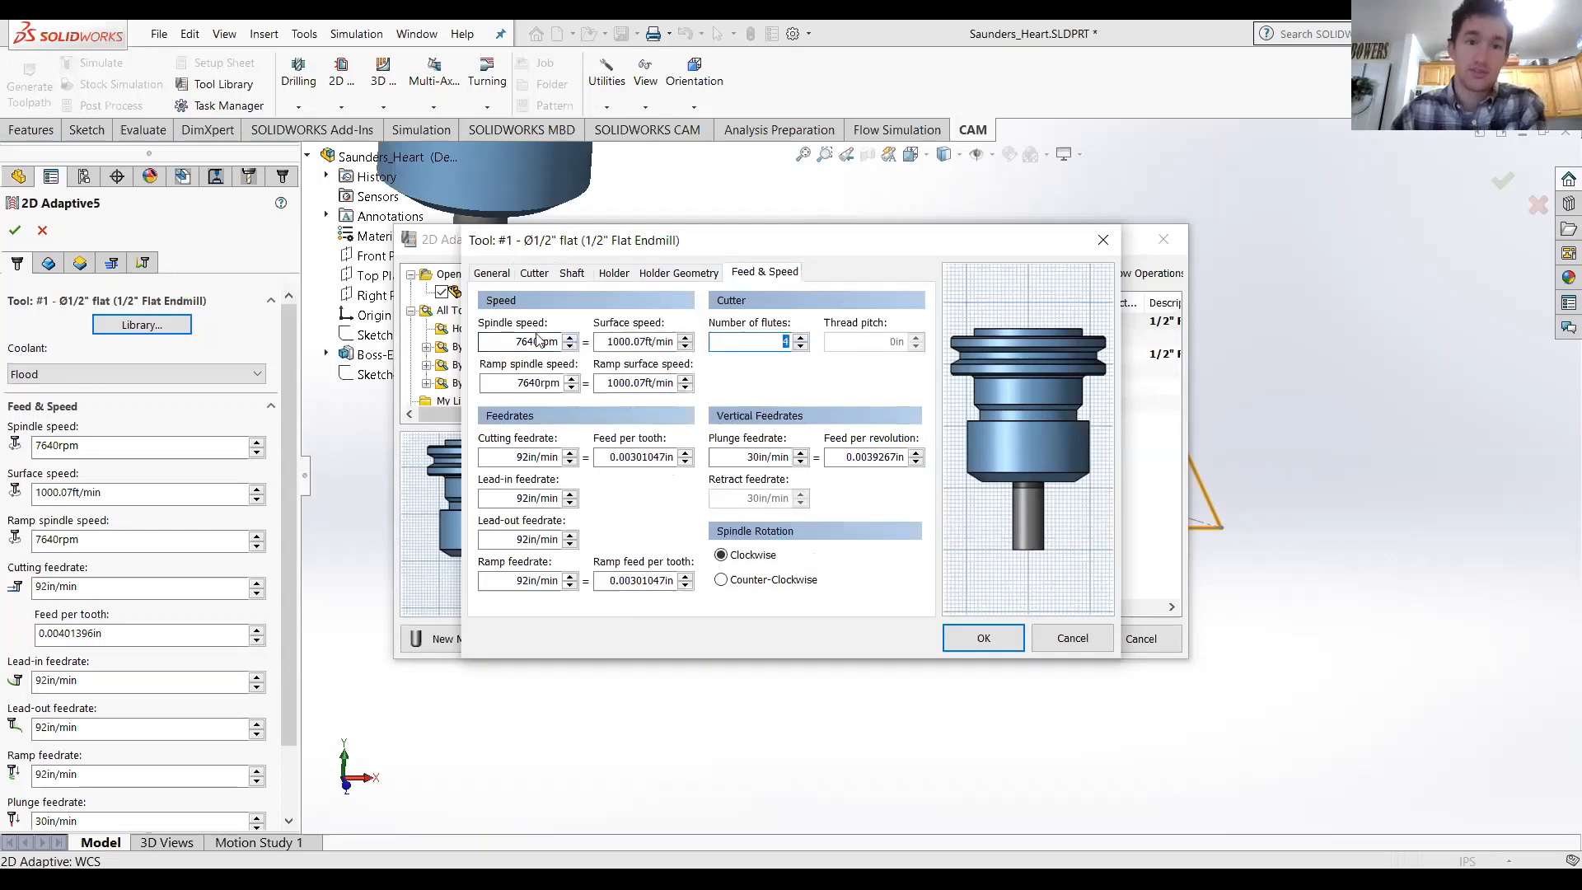
click(985, 642)
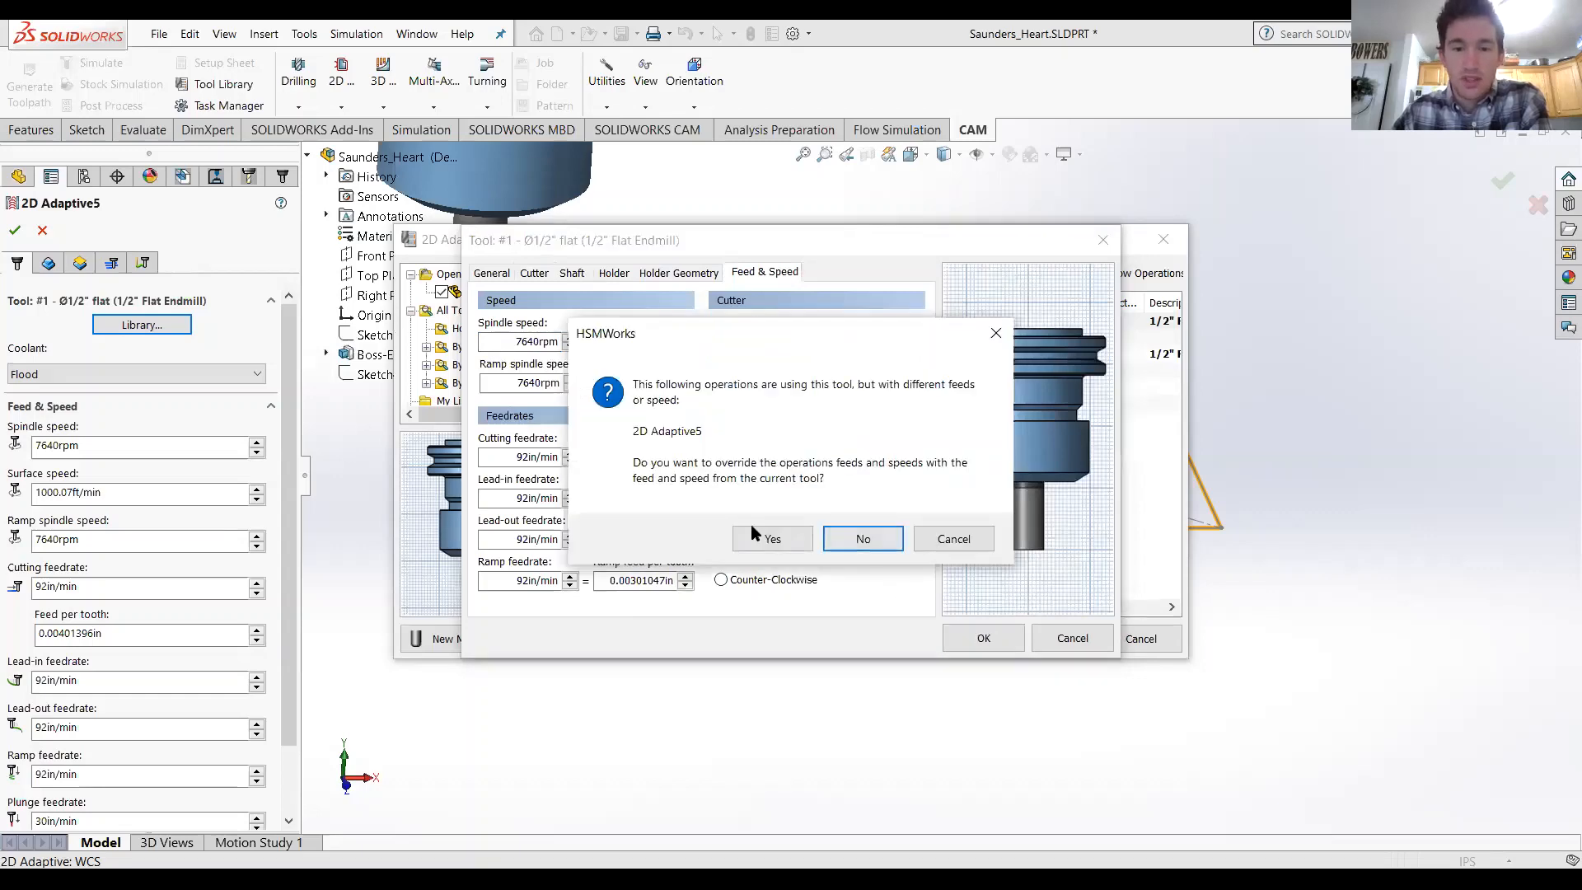
click(753, 539)
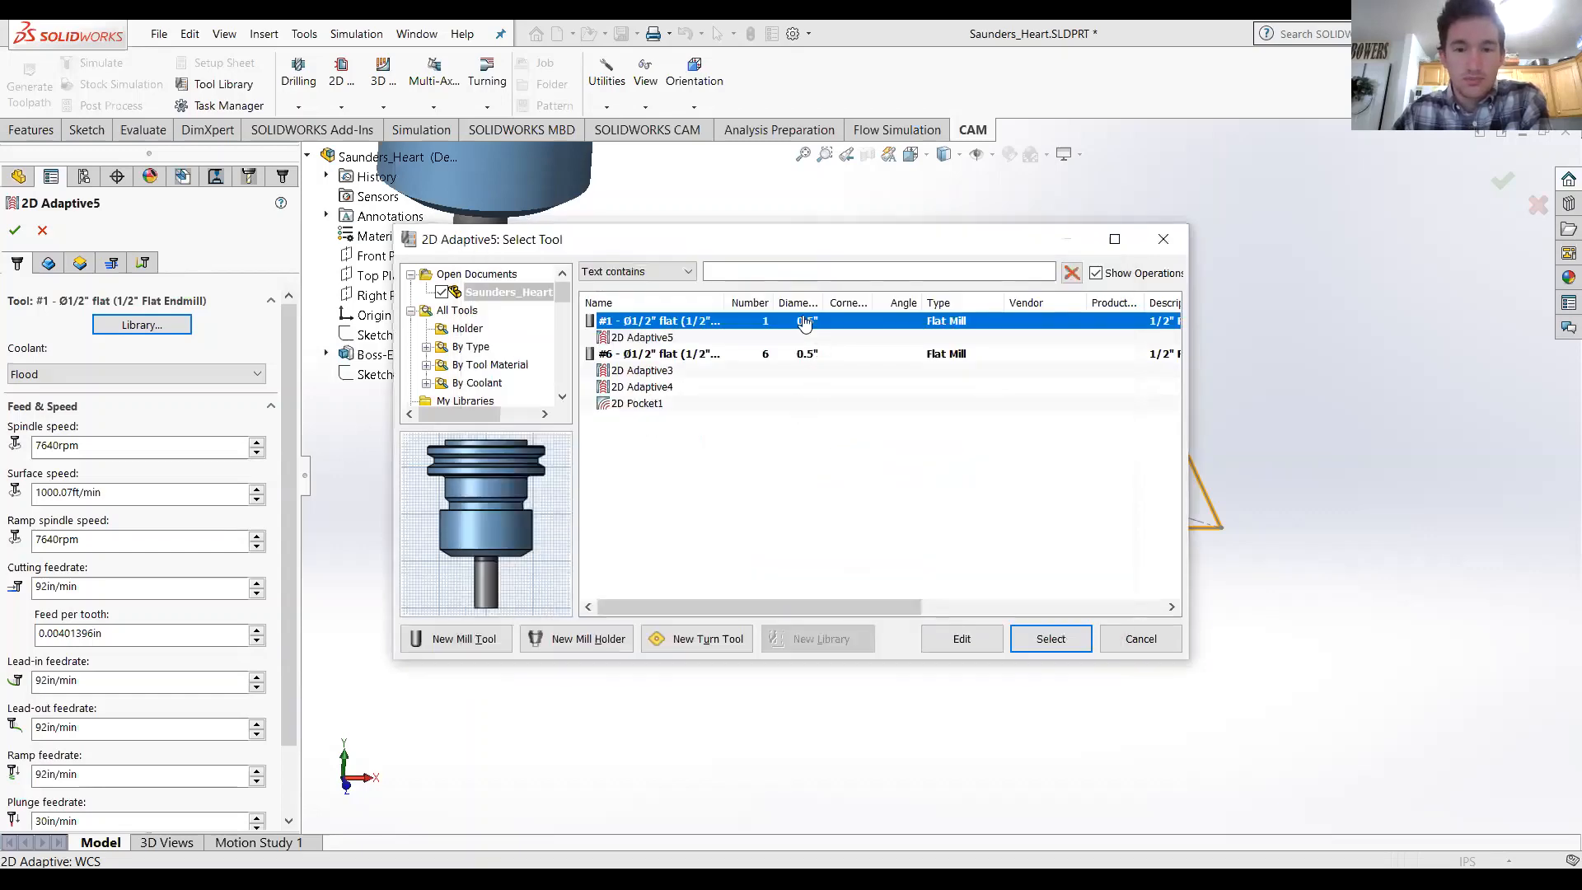
click(1051, 640)
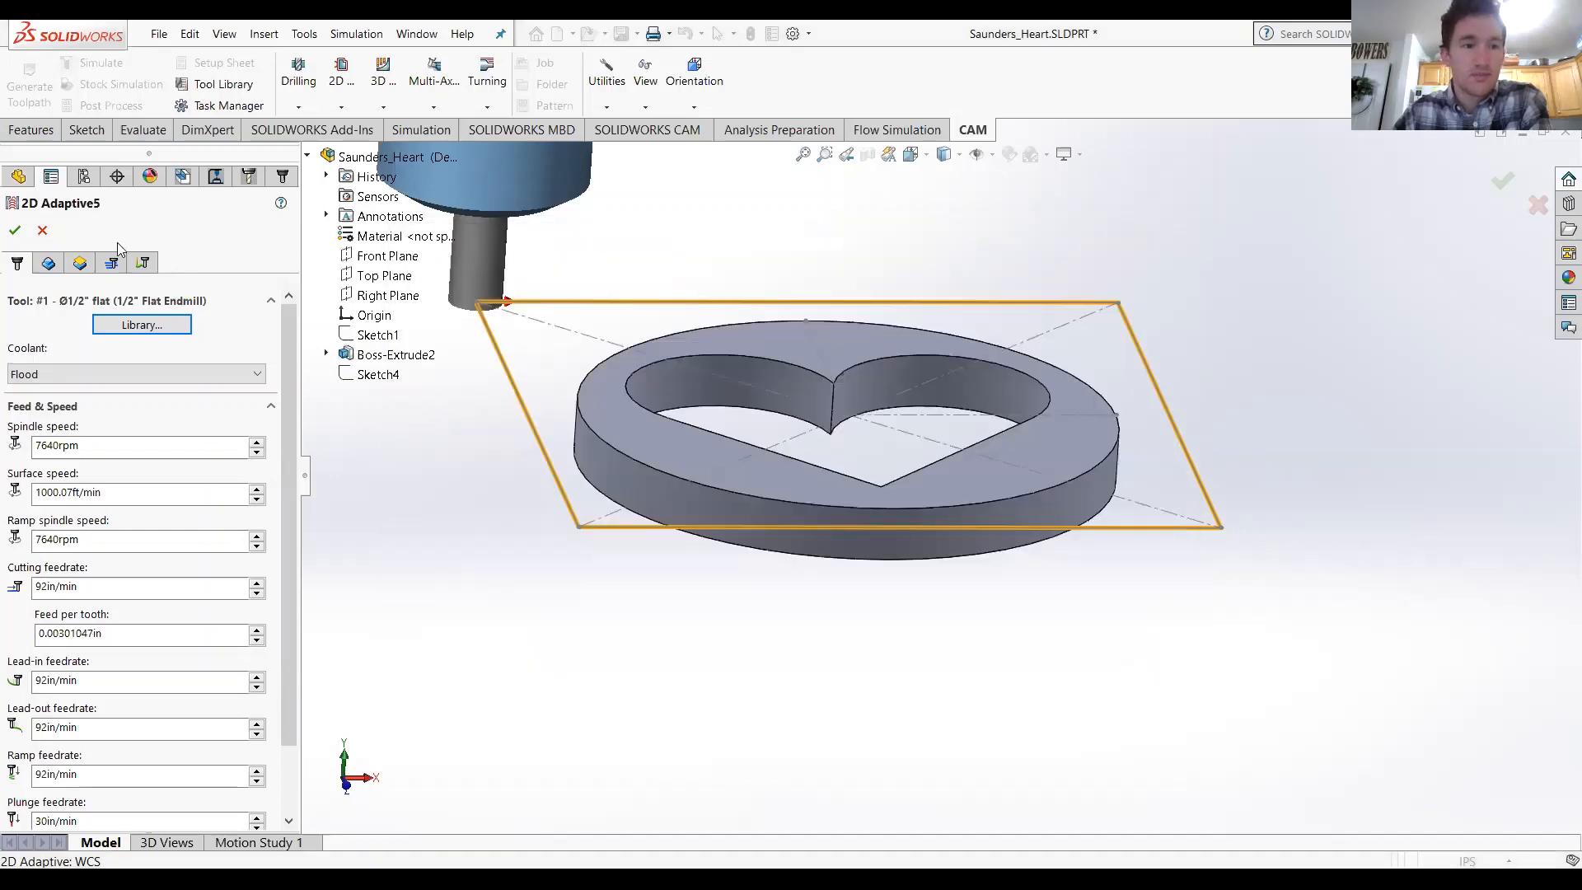
Step: Try selecting the inner wall faces of the heart cutout as the adaptive operation's model geometry
click(48, 263)
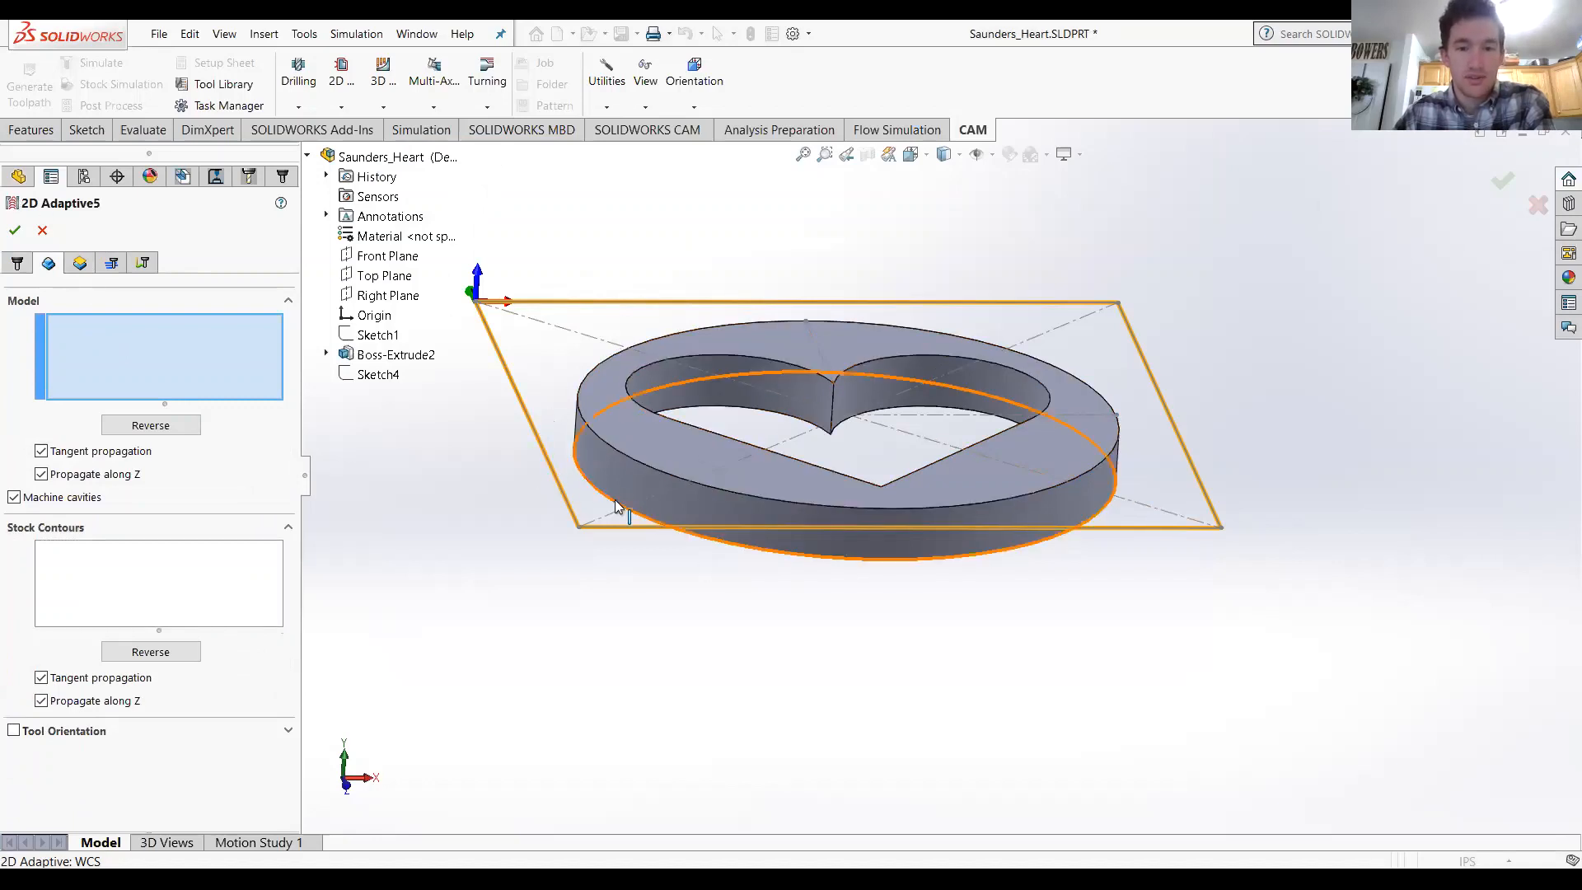
scroll(793, 435, down, 2)
middle_drag(834, 456, 895, 426)
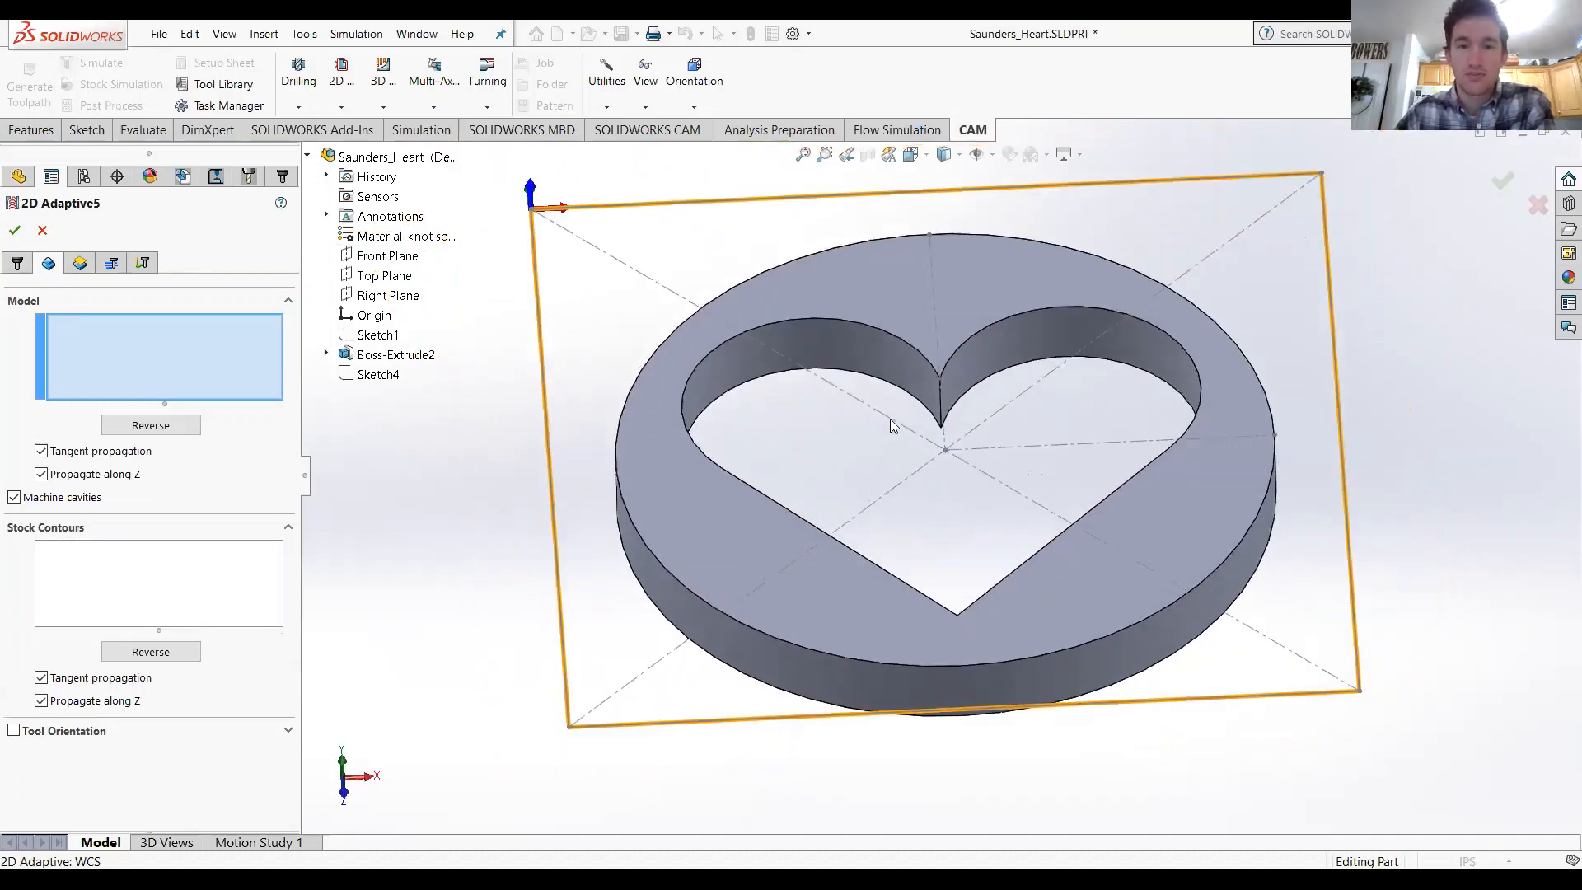
click(878, 355)
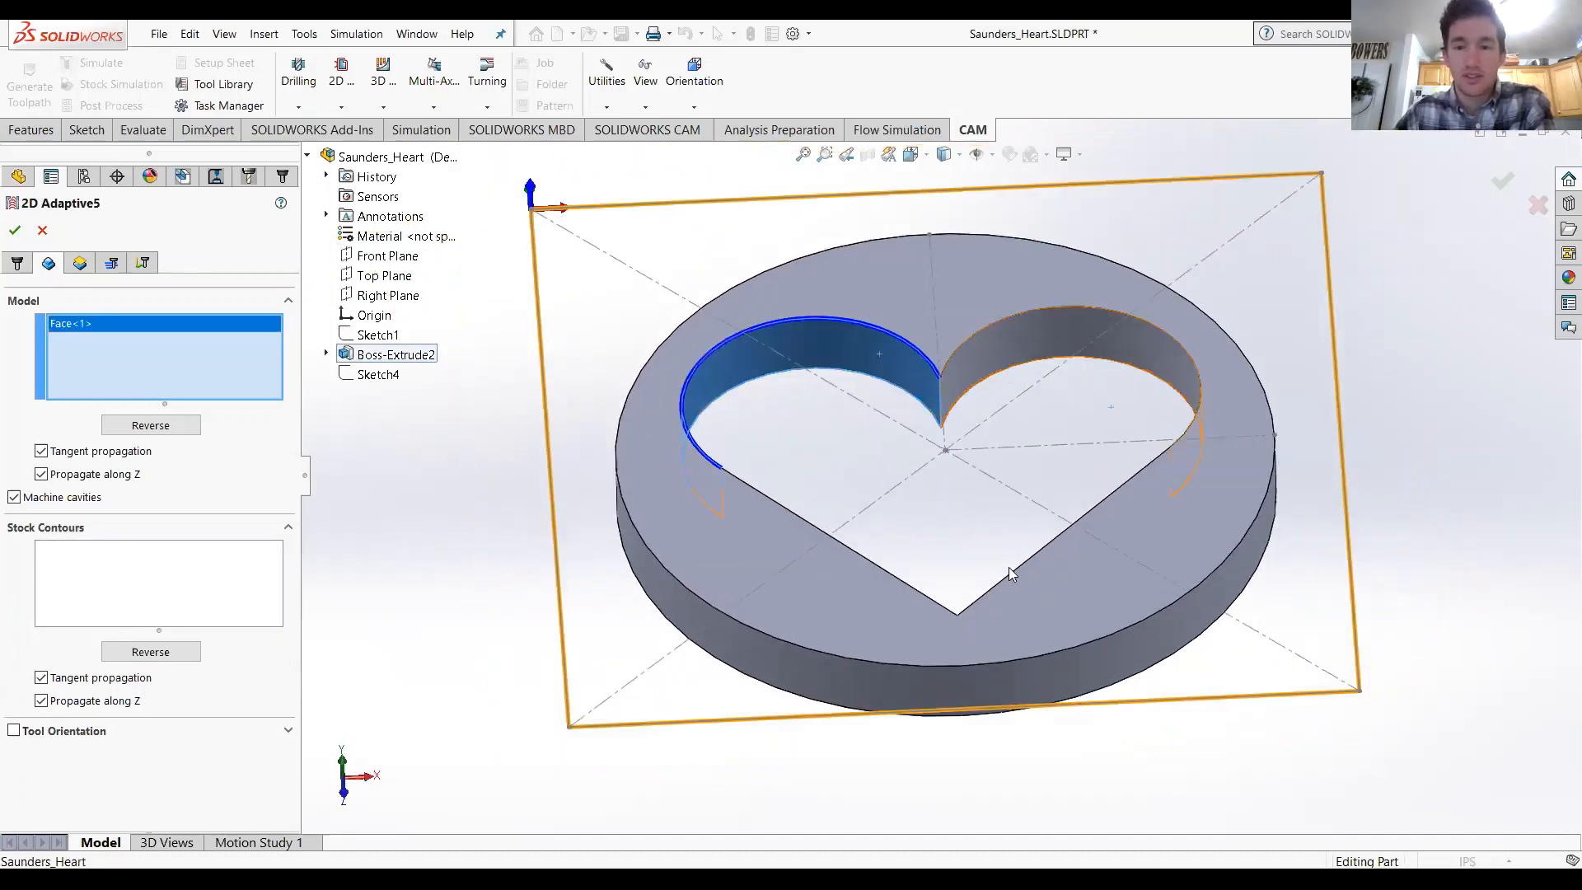
click(1012, 573)
middle_drag(1012, 573, 1085, 612)
click(1089, 620)
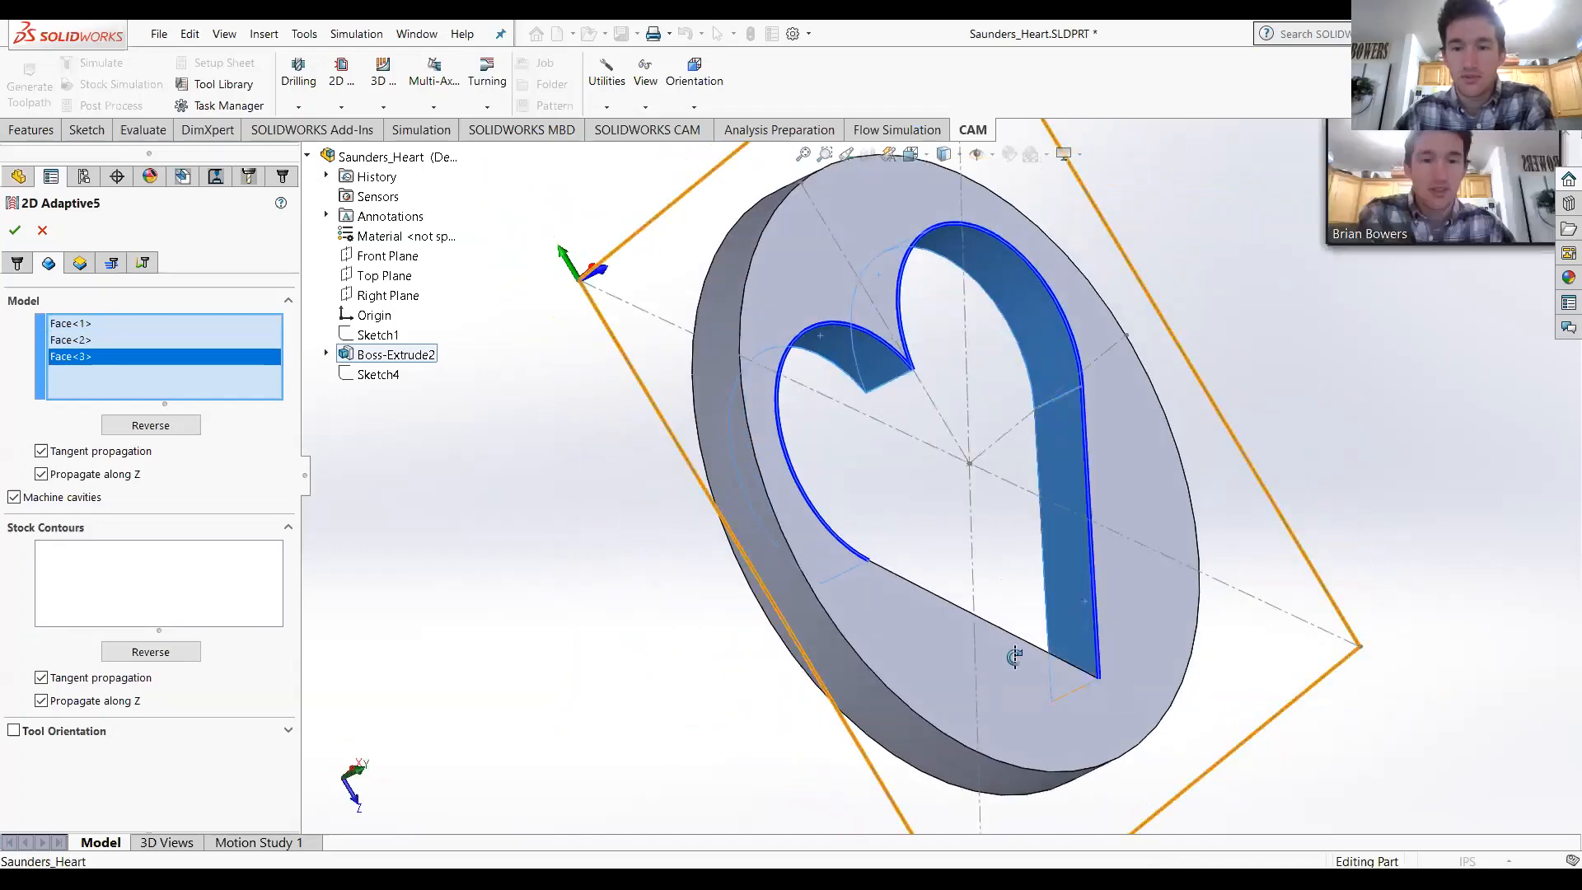
middle_drag(1015, 657, 918, 714)
click(934, 617)
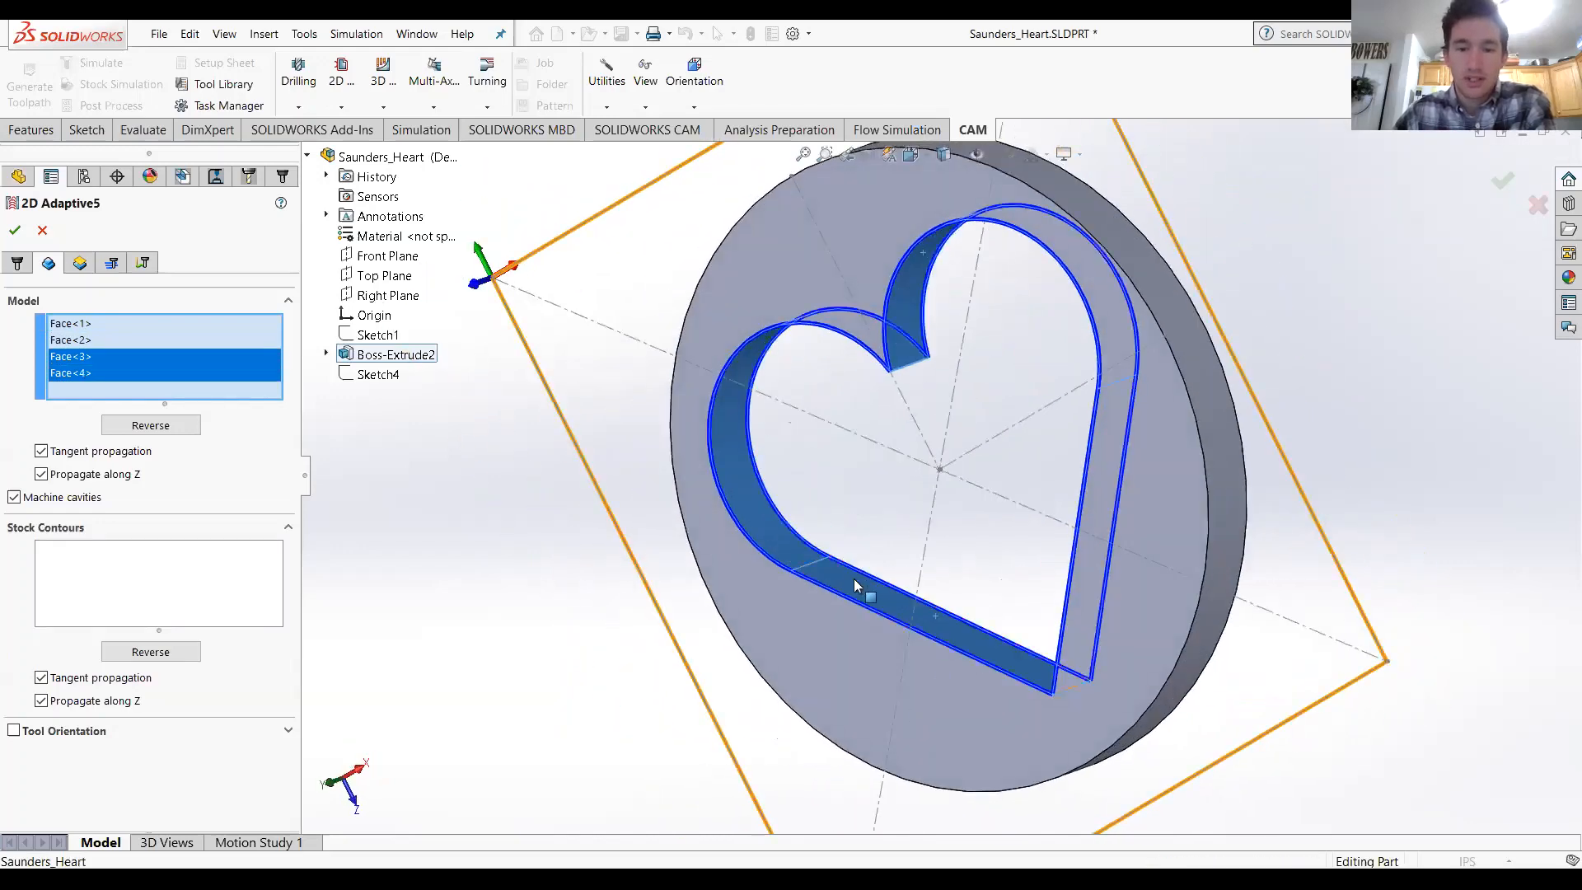
Step: Remove all the selected heart wall faces from the operation's model geometry
click(144, 325)
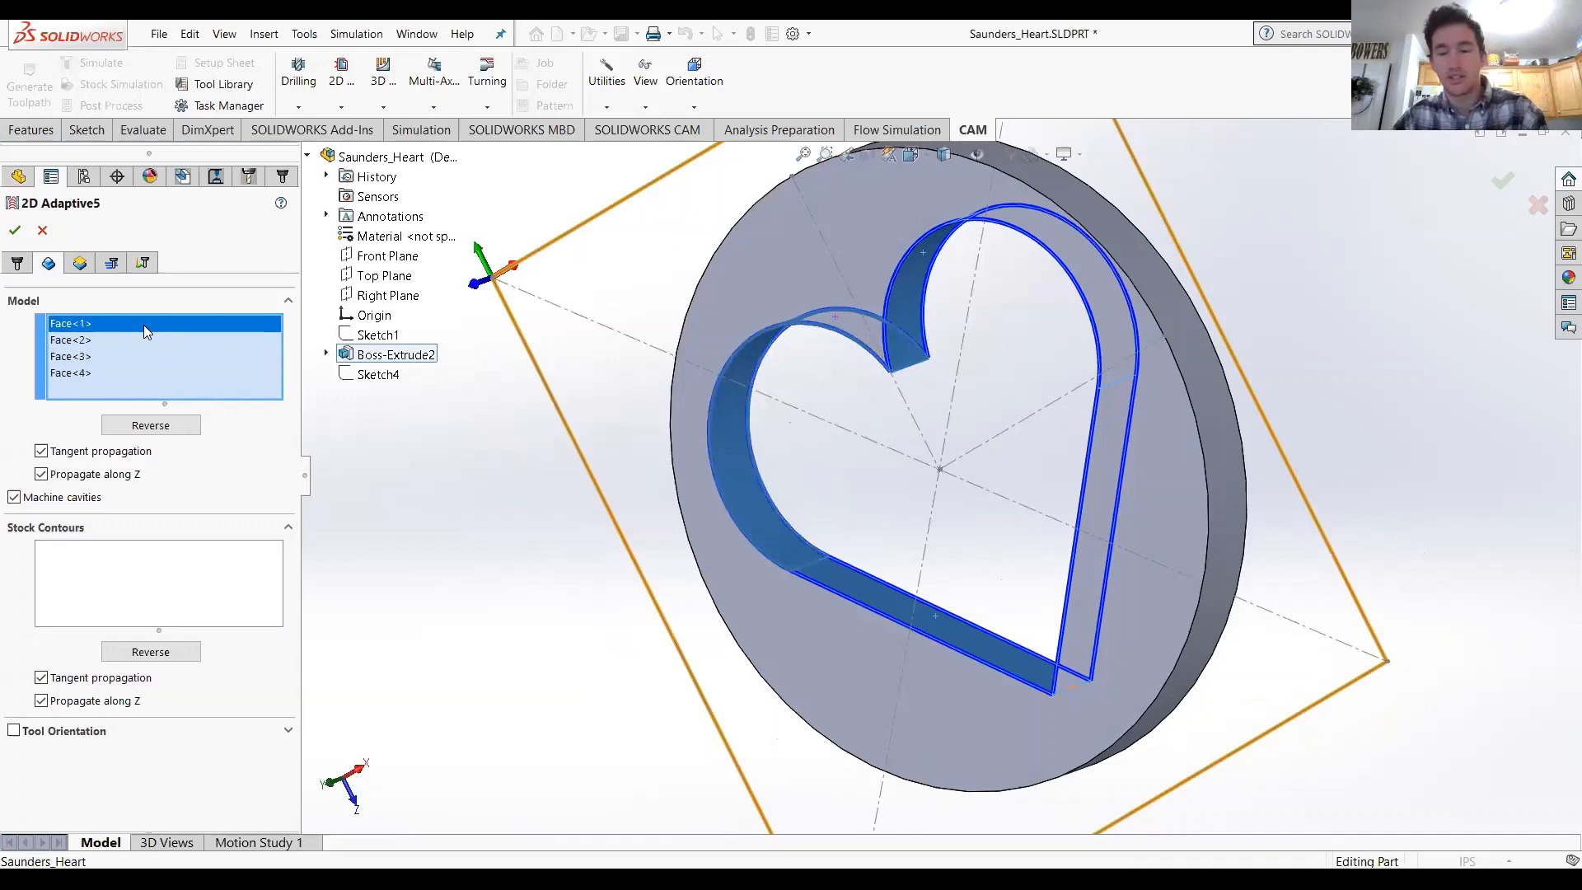
key(Delete)
key(Delete)
key(Delete)
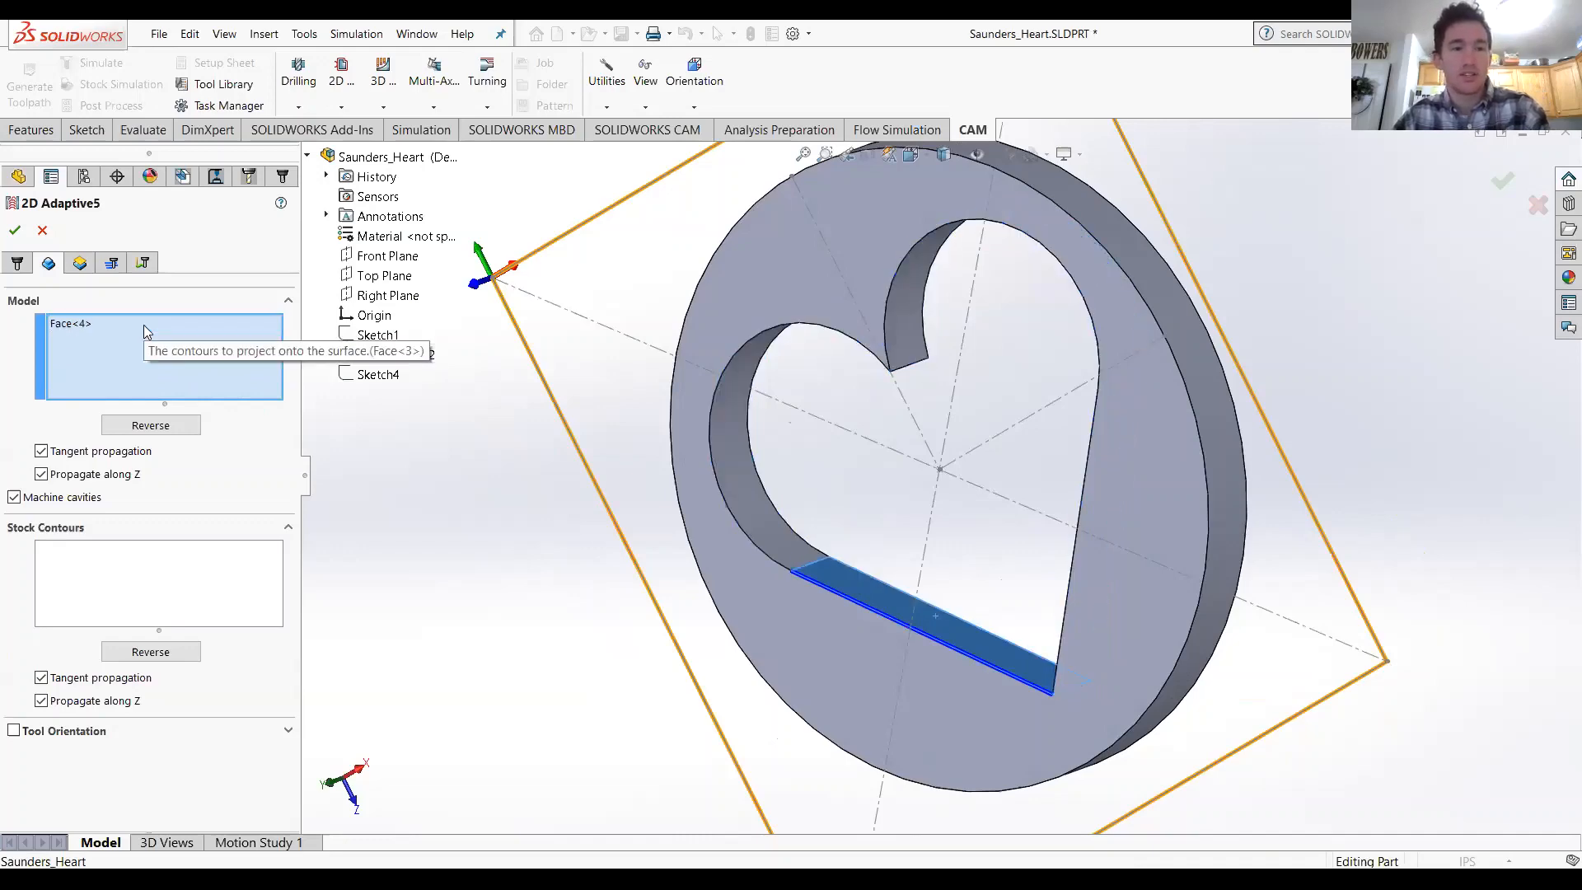
click(143, 325)
key(Delete)
Step: Select the bottom edge of the heart cutout as the model contour and check the Machine Cavities option's description
middle_drag(696, 461, 718, 284)
scroll(773, 370, down, 5)
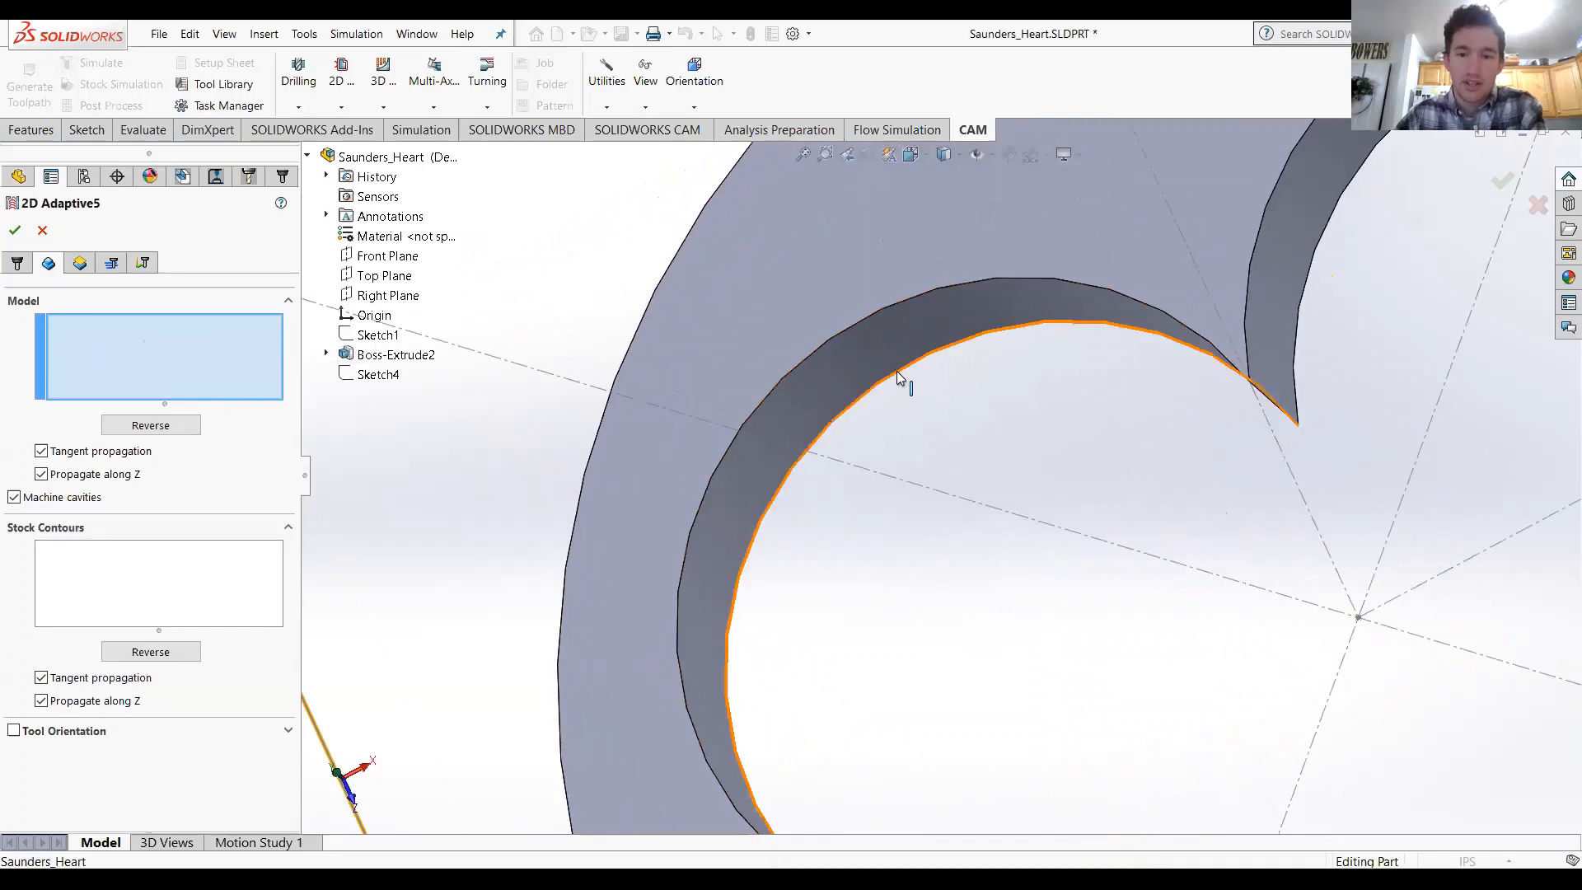
click(896, 371)
scroll(1035, 546, up, 5)
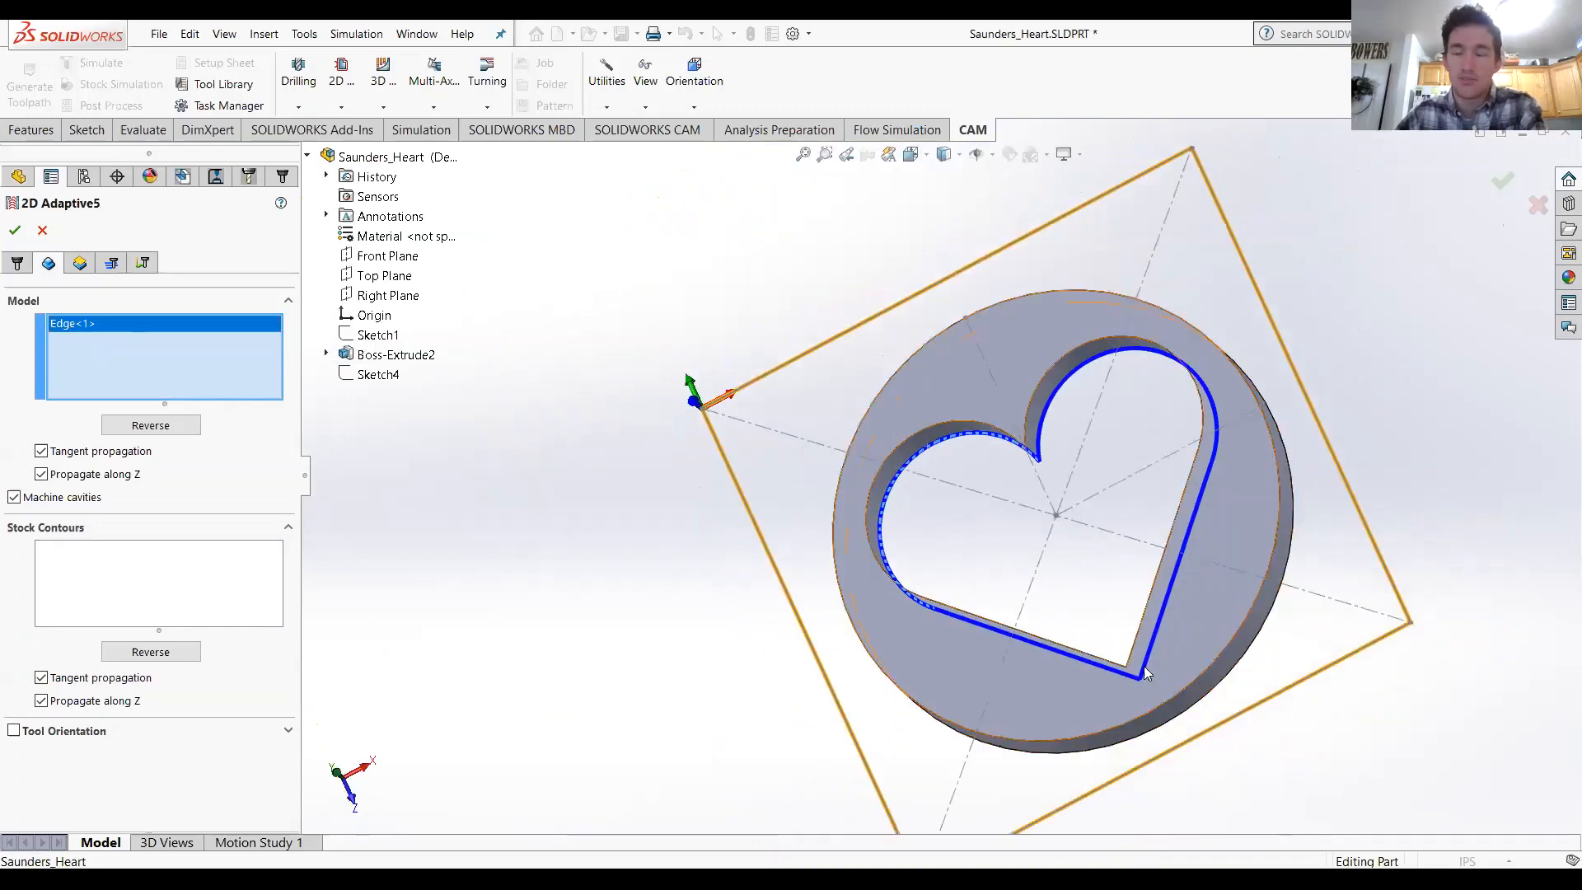
middle_drag(1145, 674, 1164, 464)
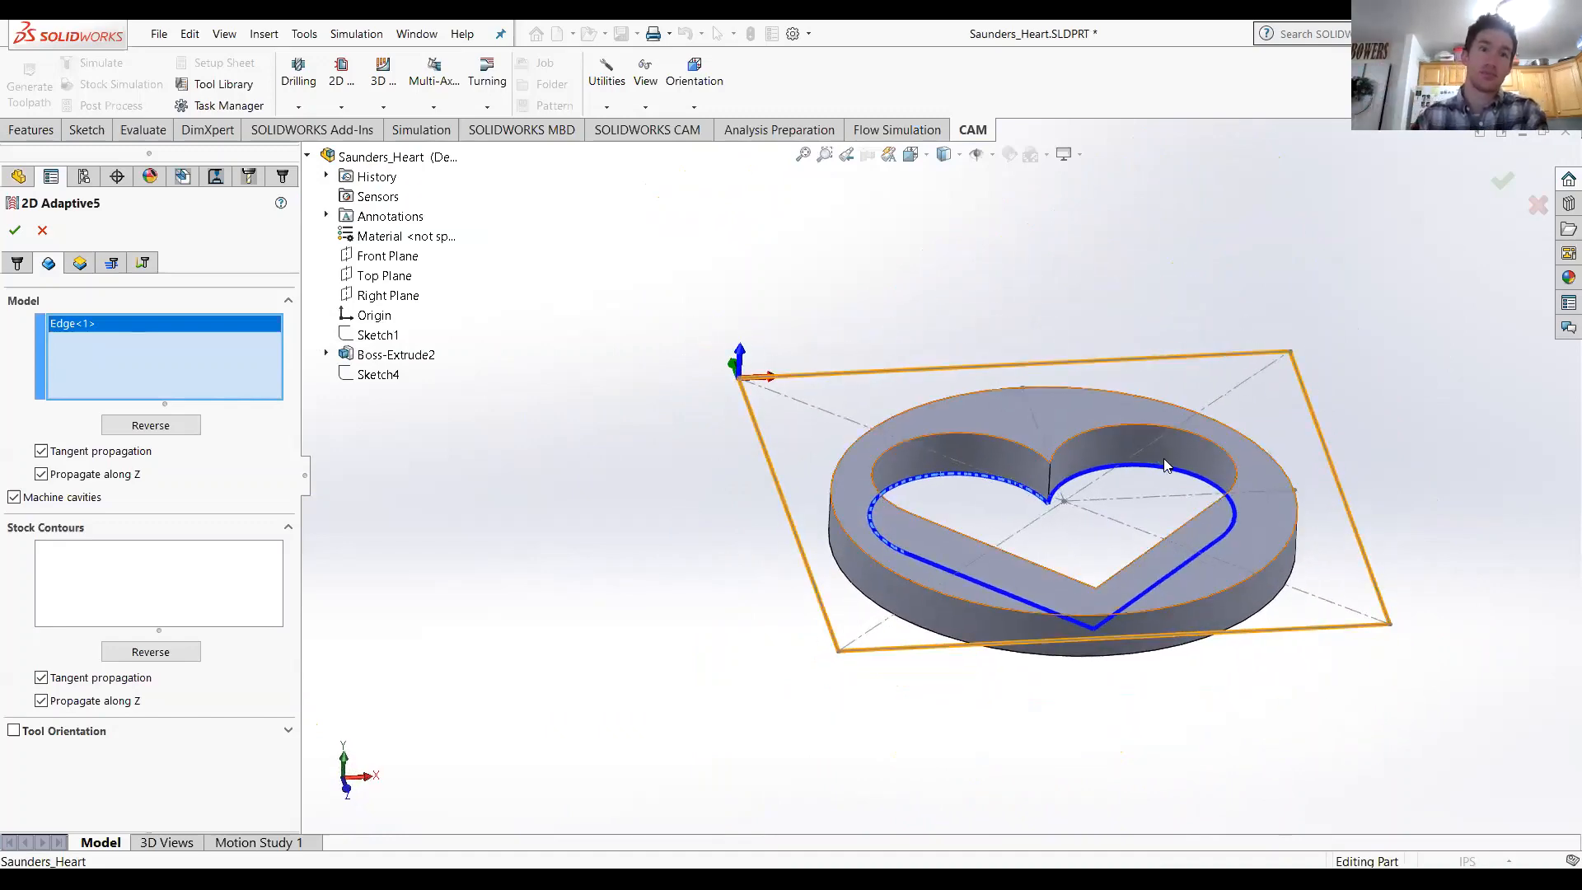
scroll(1086, 519, down, 5)
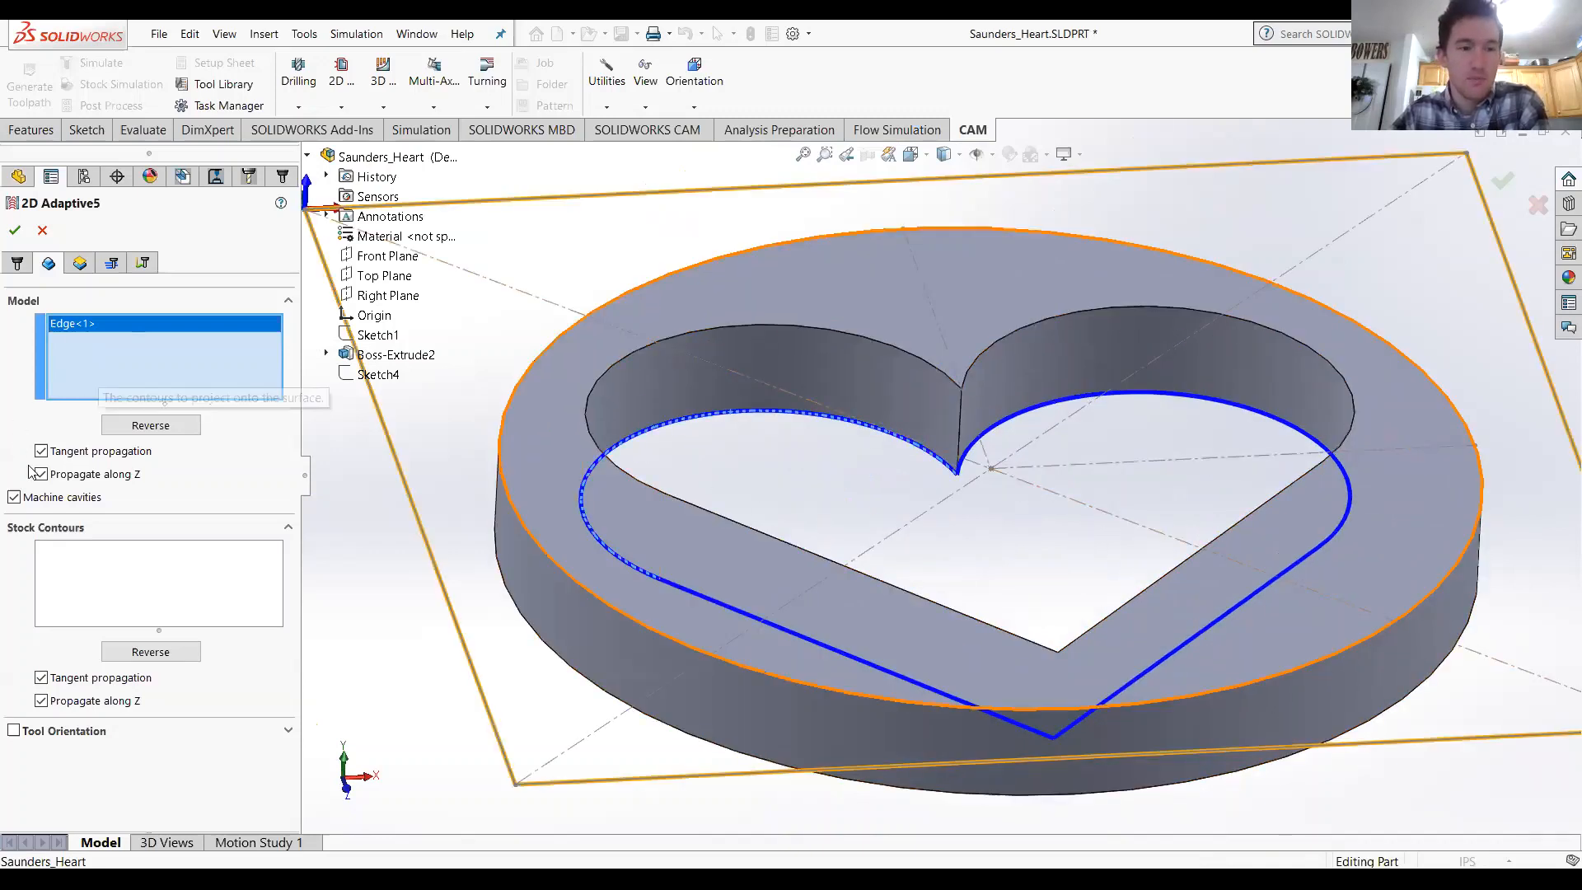
mouse_move(14, 501)
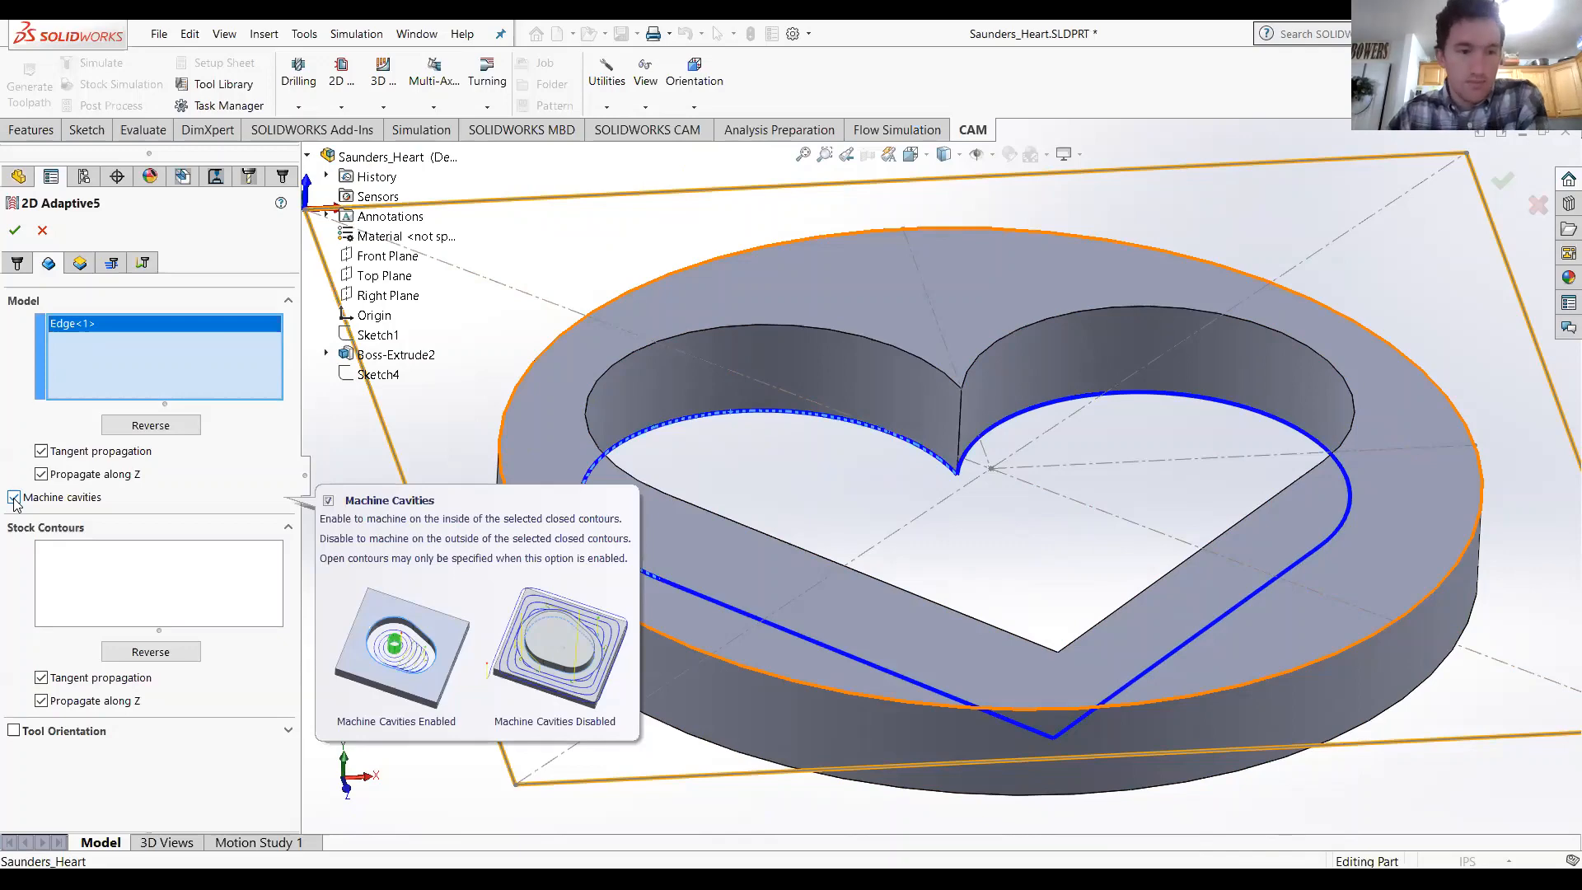
Step: Reference the adaptive operation's top height from the stock top
click(79, 262)
scroll(964, 631, up, 3)
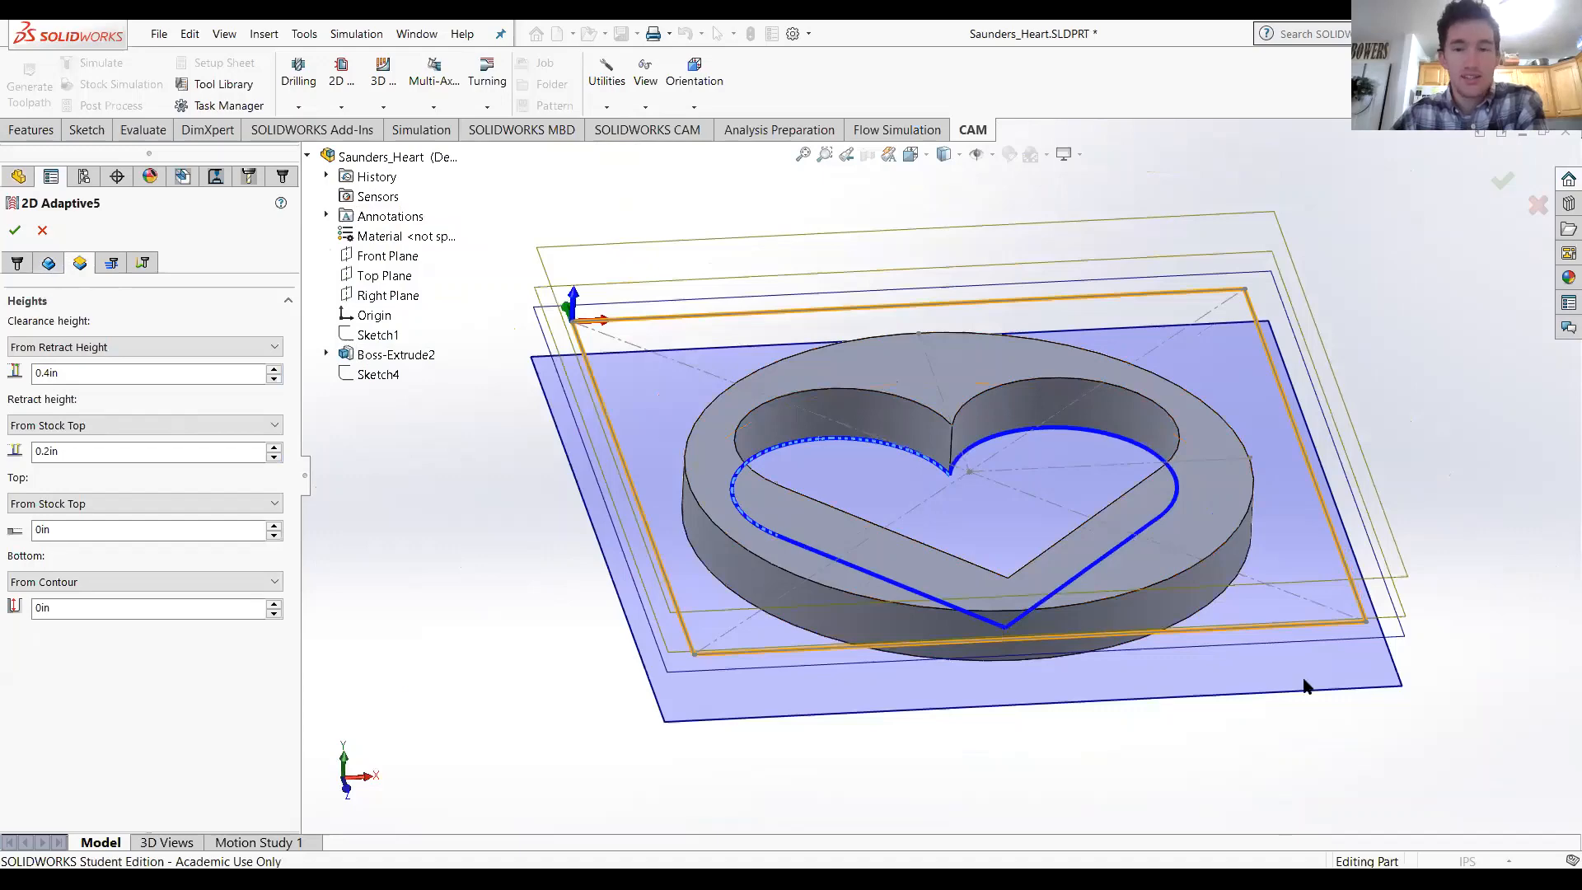
middle_drag(1305, 686, 1293, 554)
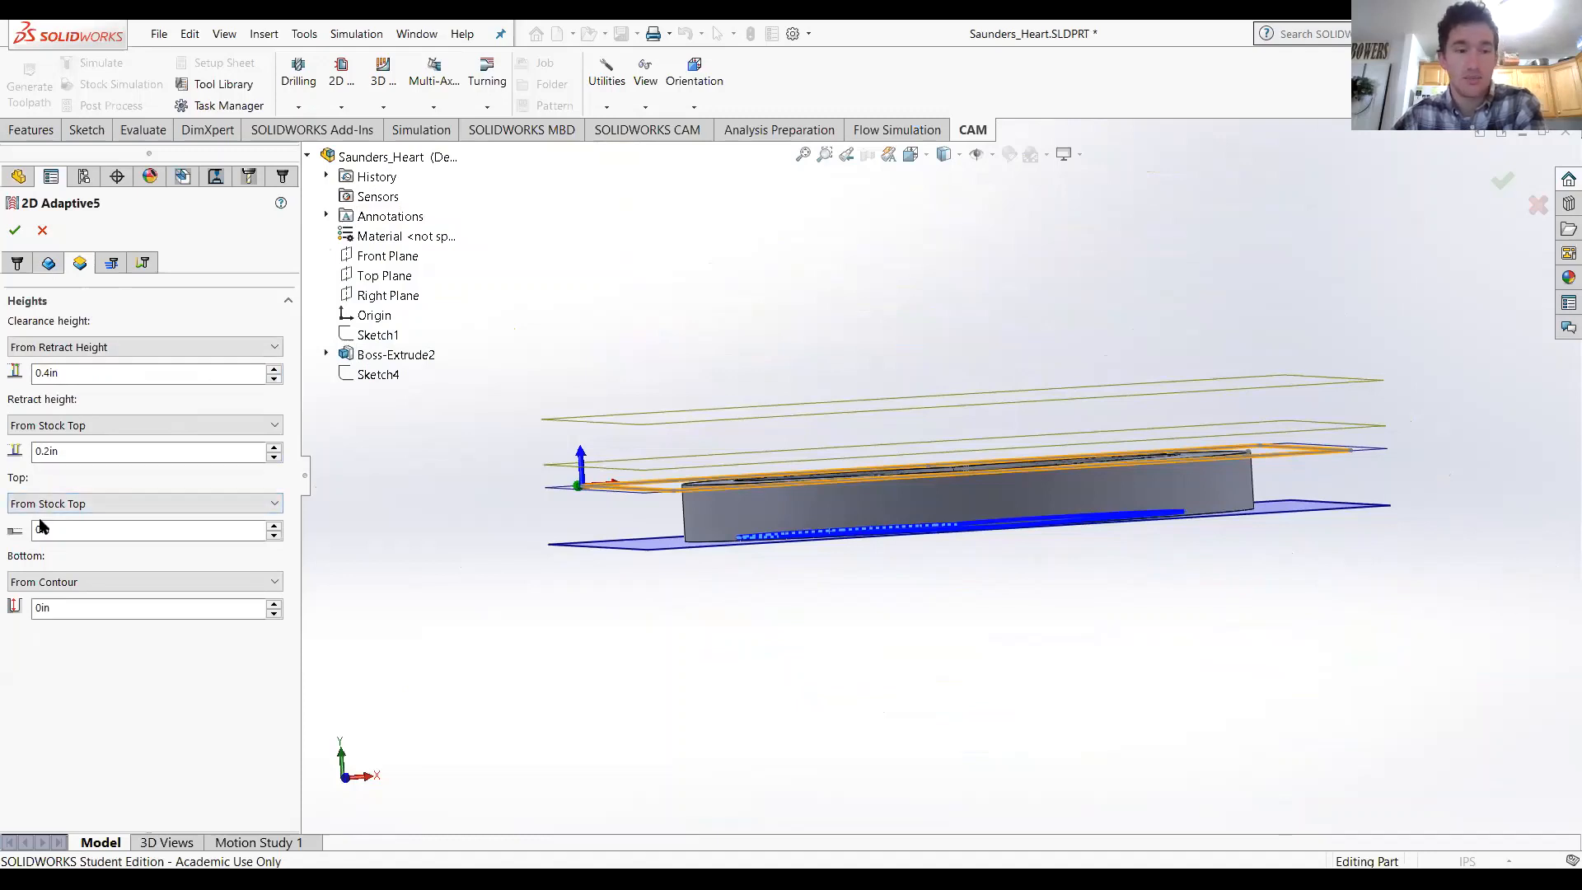
click(113, 506)
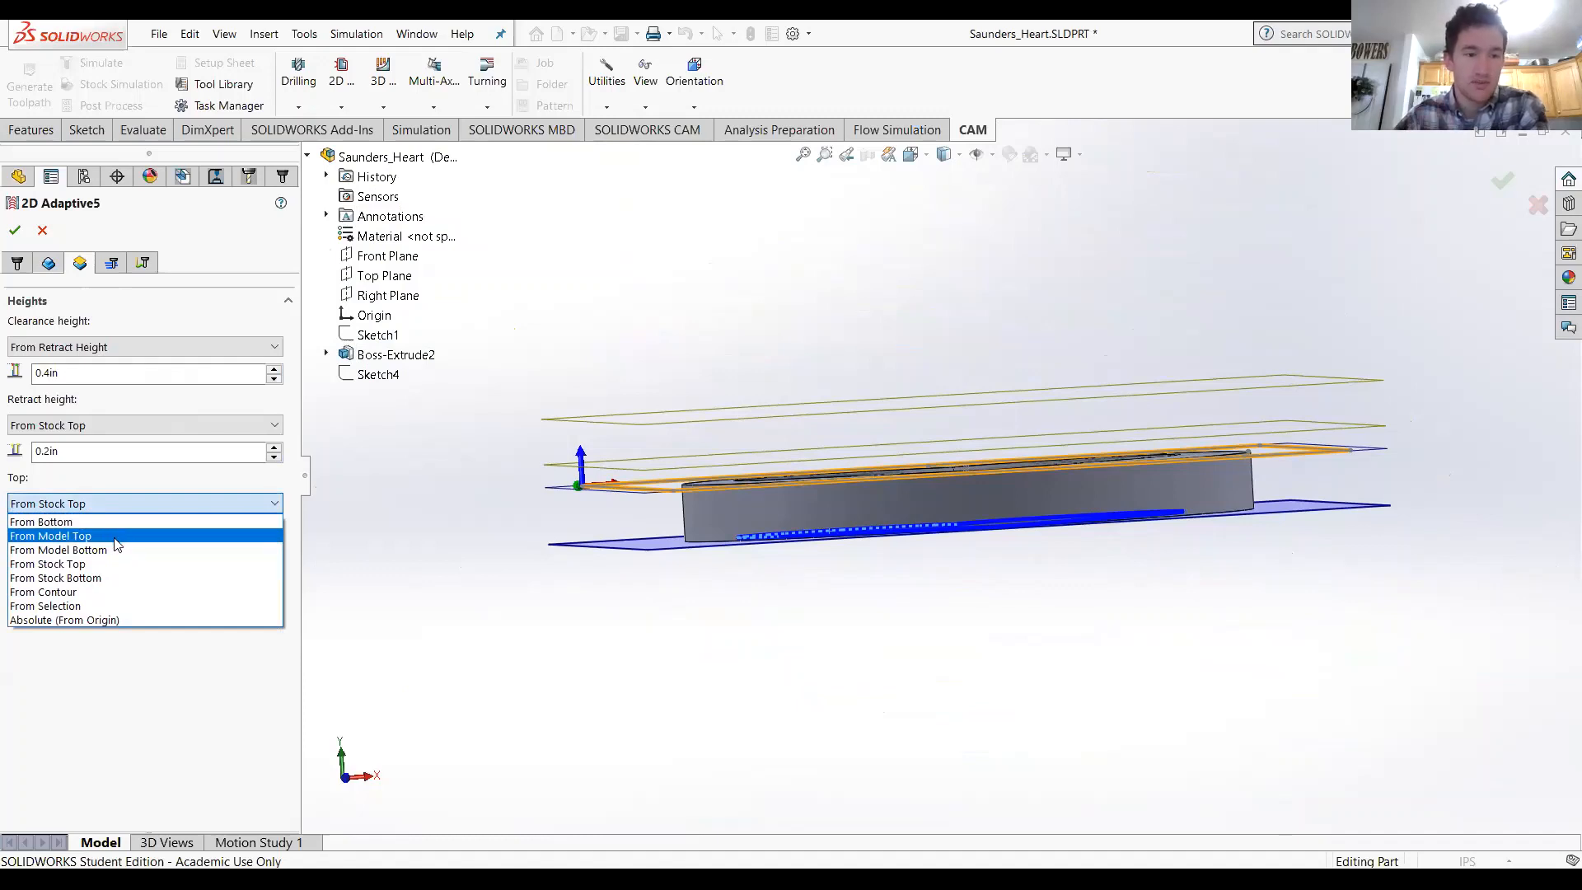
click(113, 561)
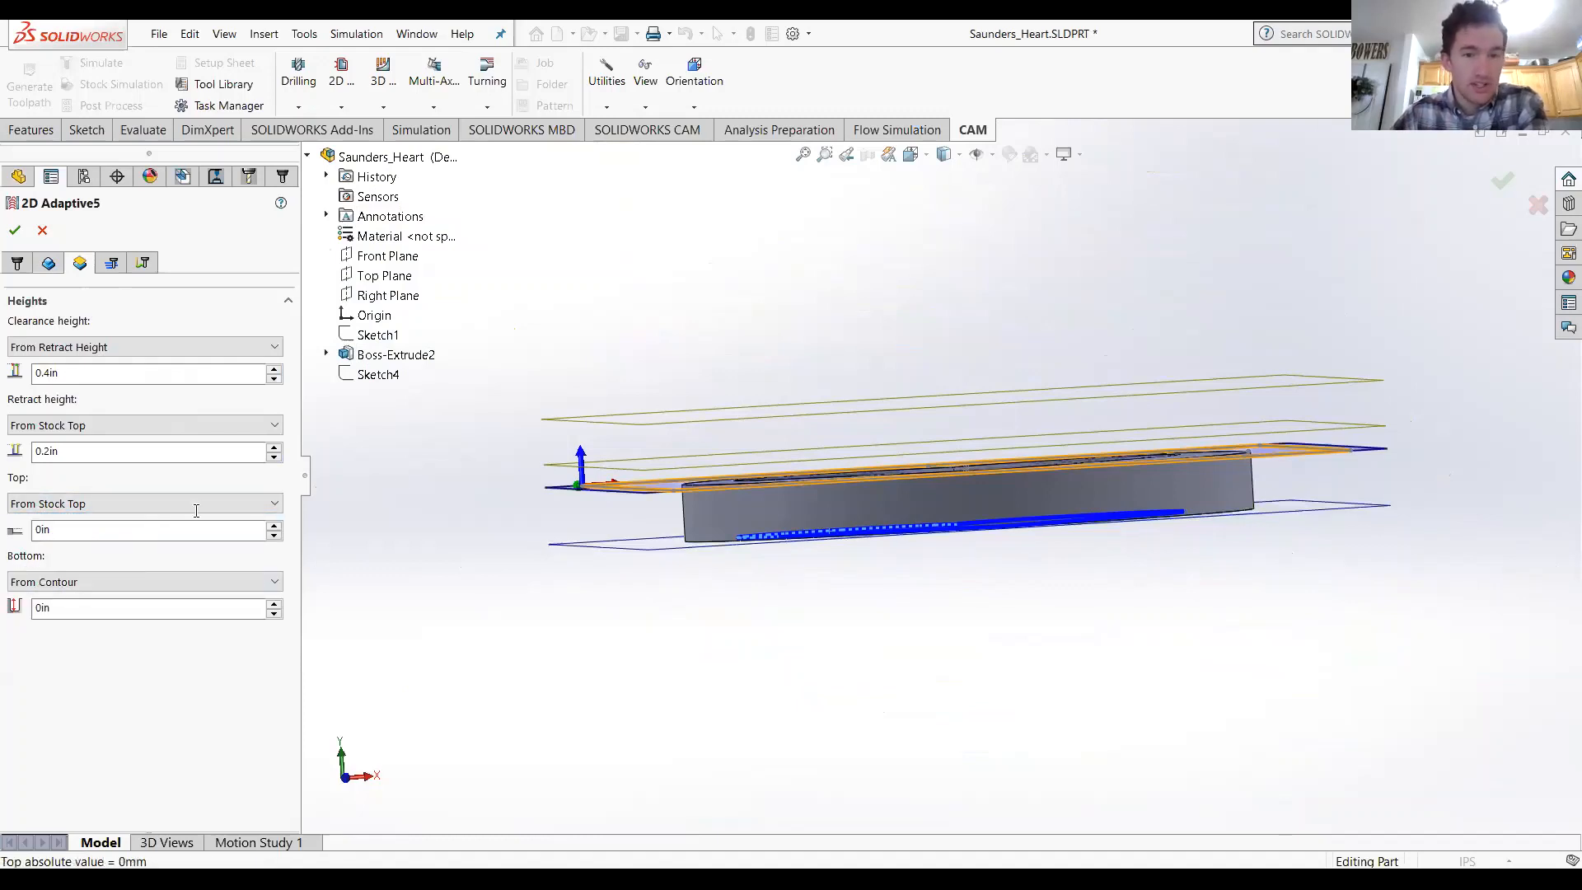
scroll(921, 513, down, 3)
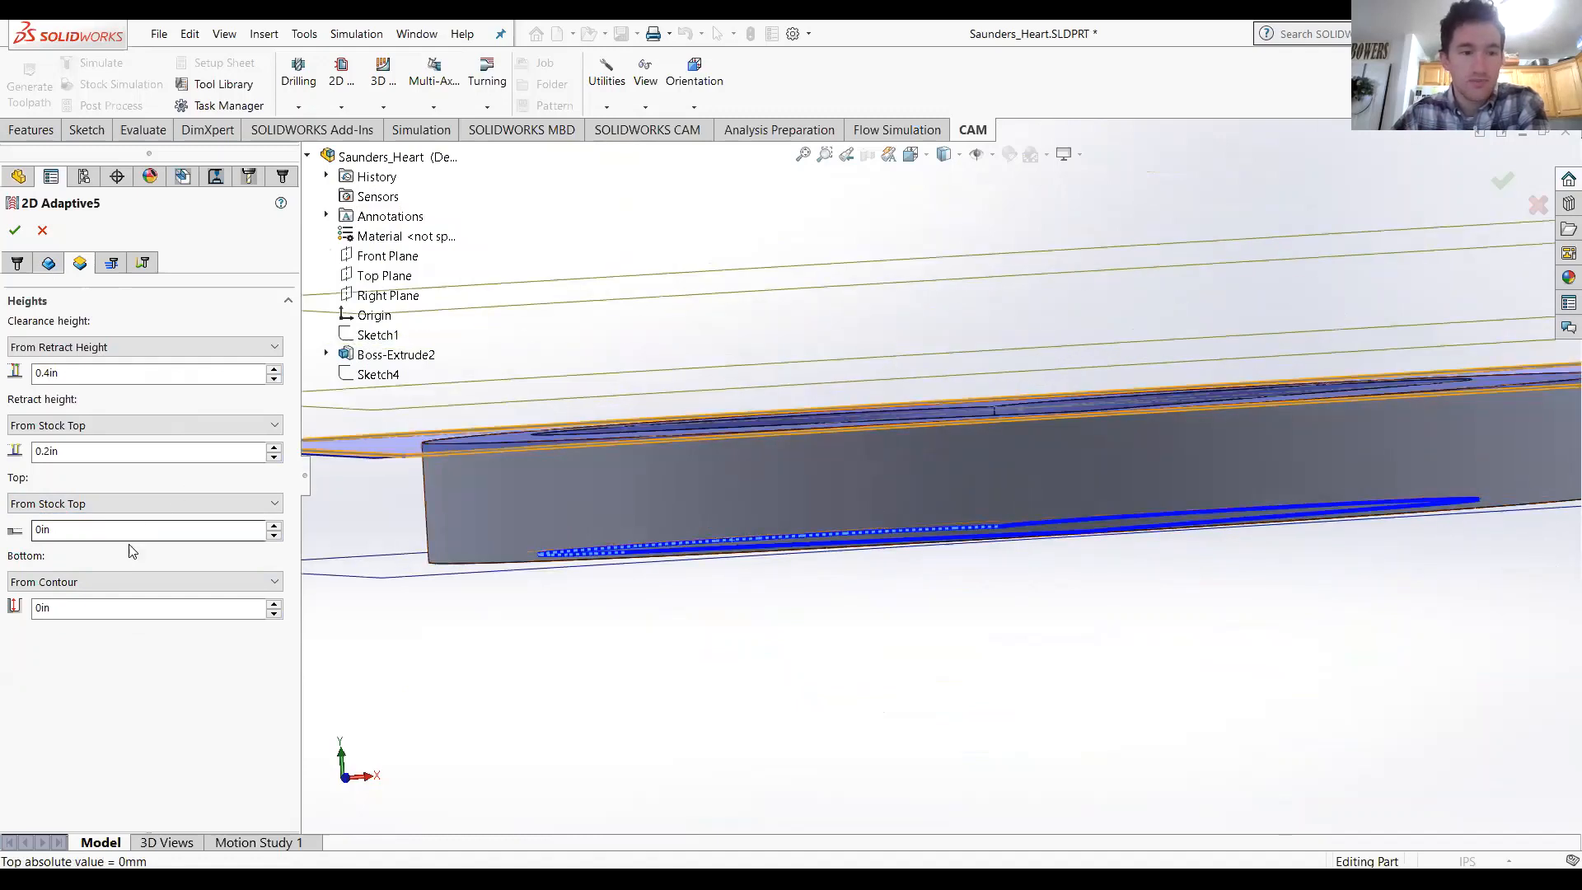
Step: Reference the operation's bottom height from the model bottom
click(129, 582)
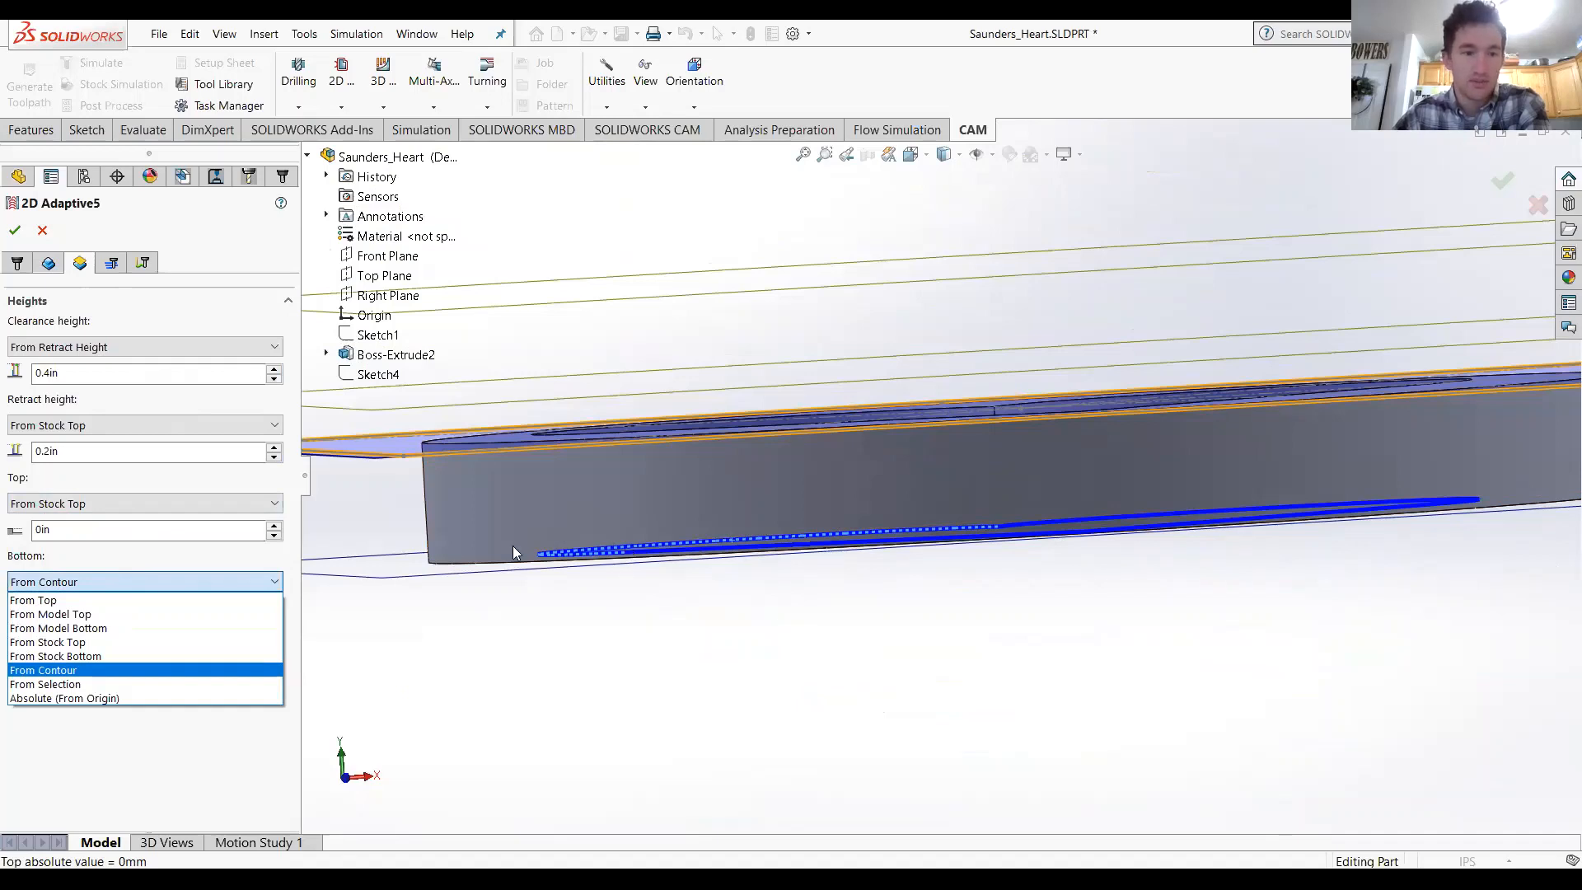
click(92, 630)
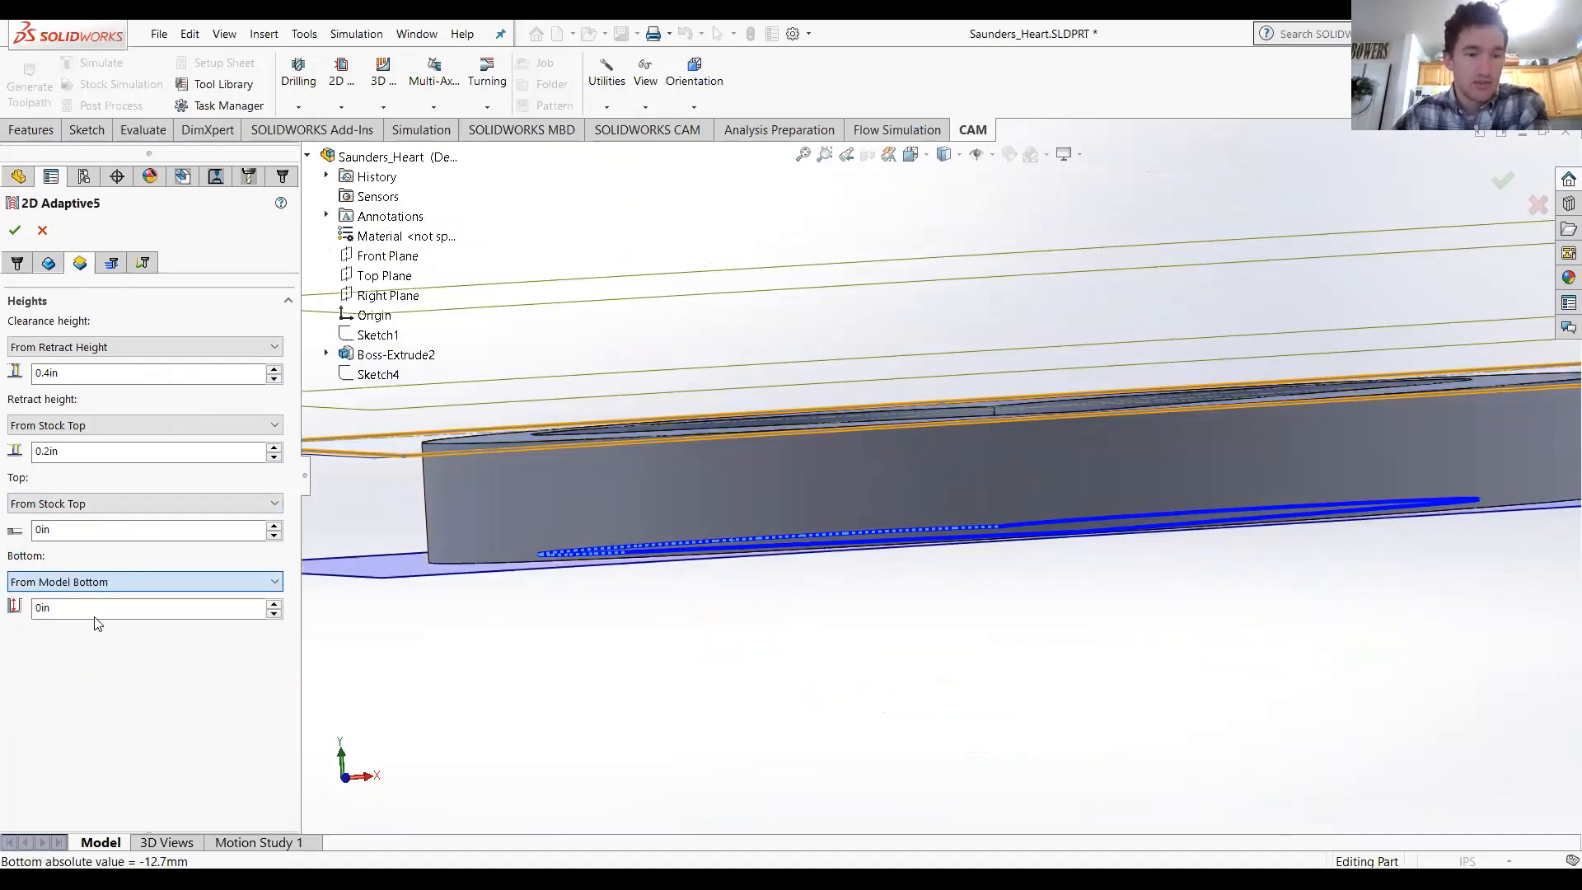
scroll(640, 540, up, 2)
scroll(635, 548, down, 3)
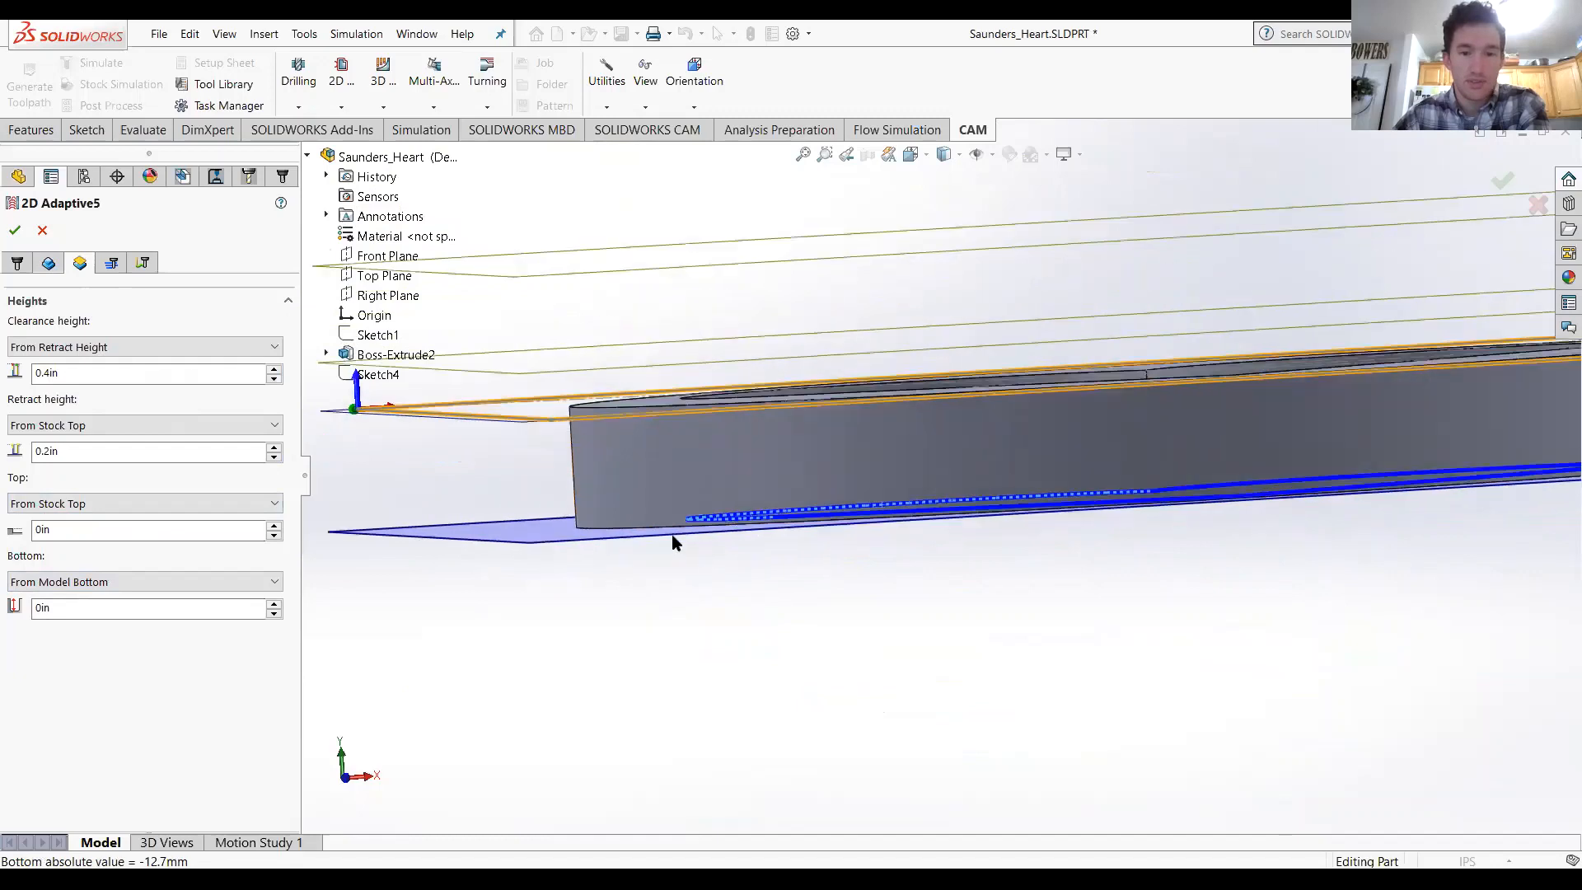
Step: Set the bottom height offset to -0.015 in and check the cut plane against the underside of the part
click(274, 604)
scroll(516, 527, down, 2)
scroll(1096, 437, up, 4)
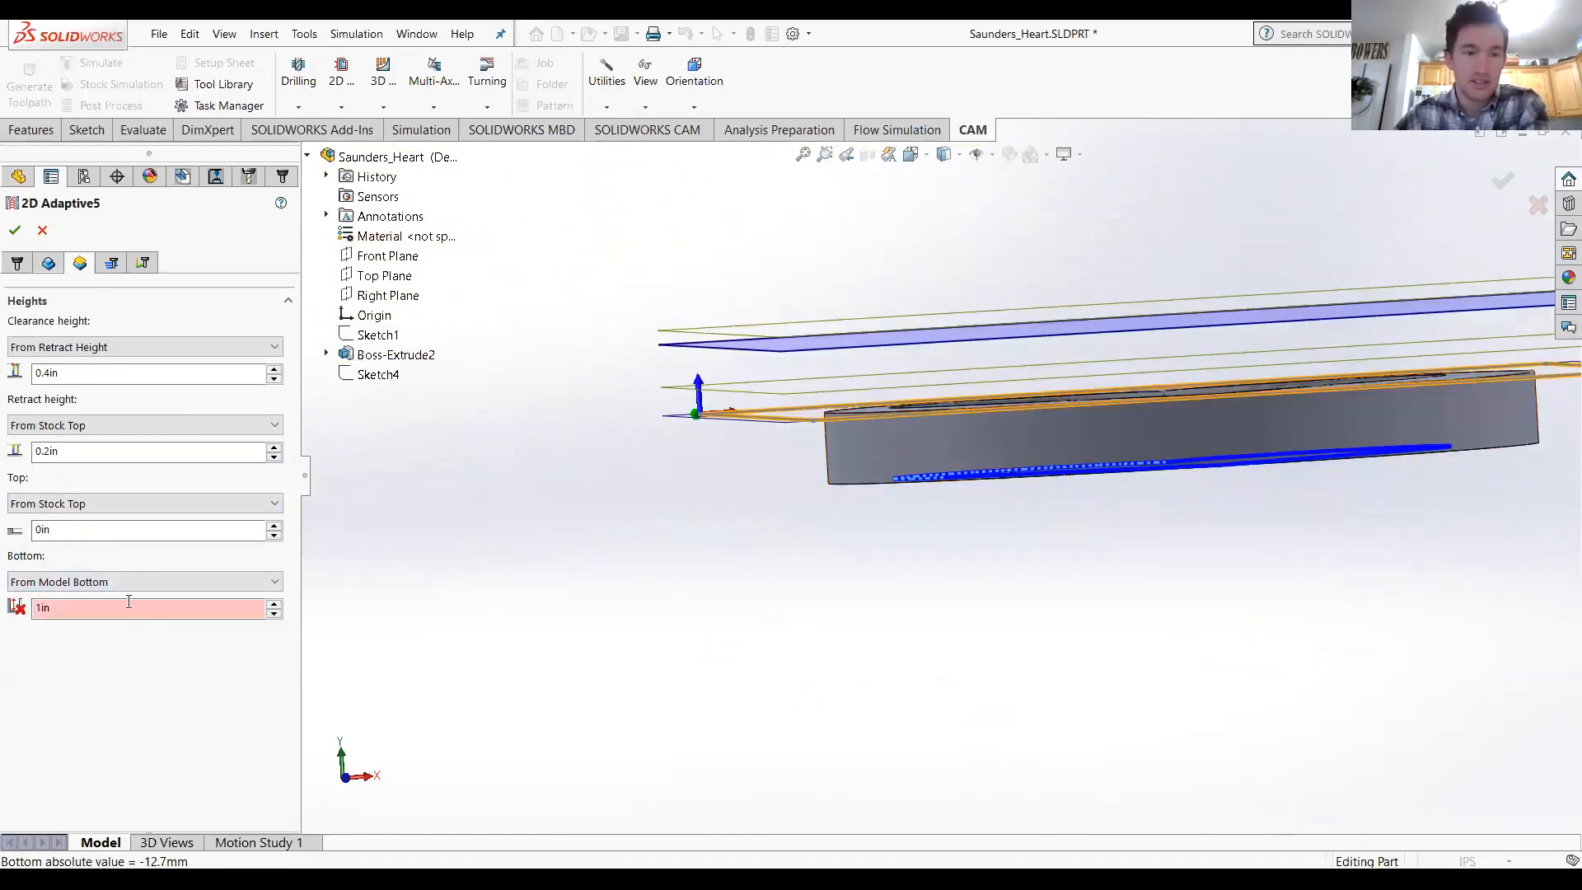
double_click(83, 608)
mouse_move(18, 622)
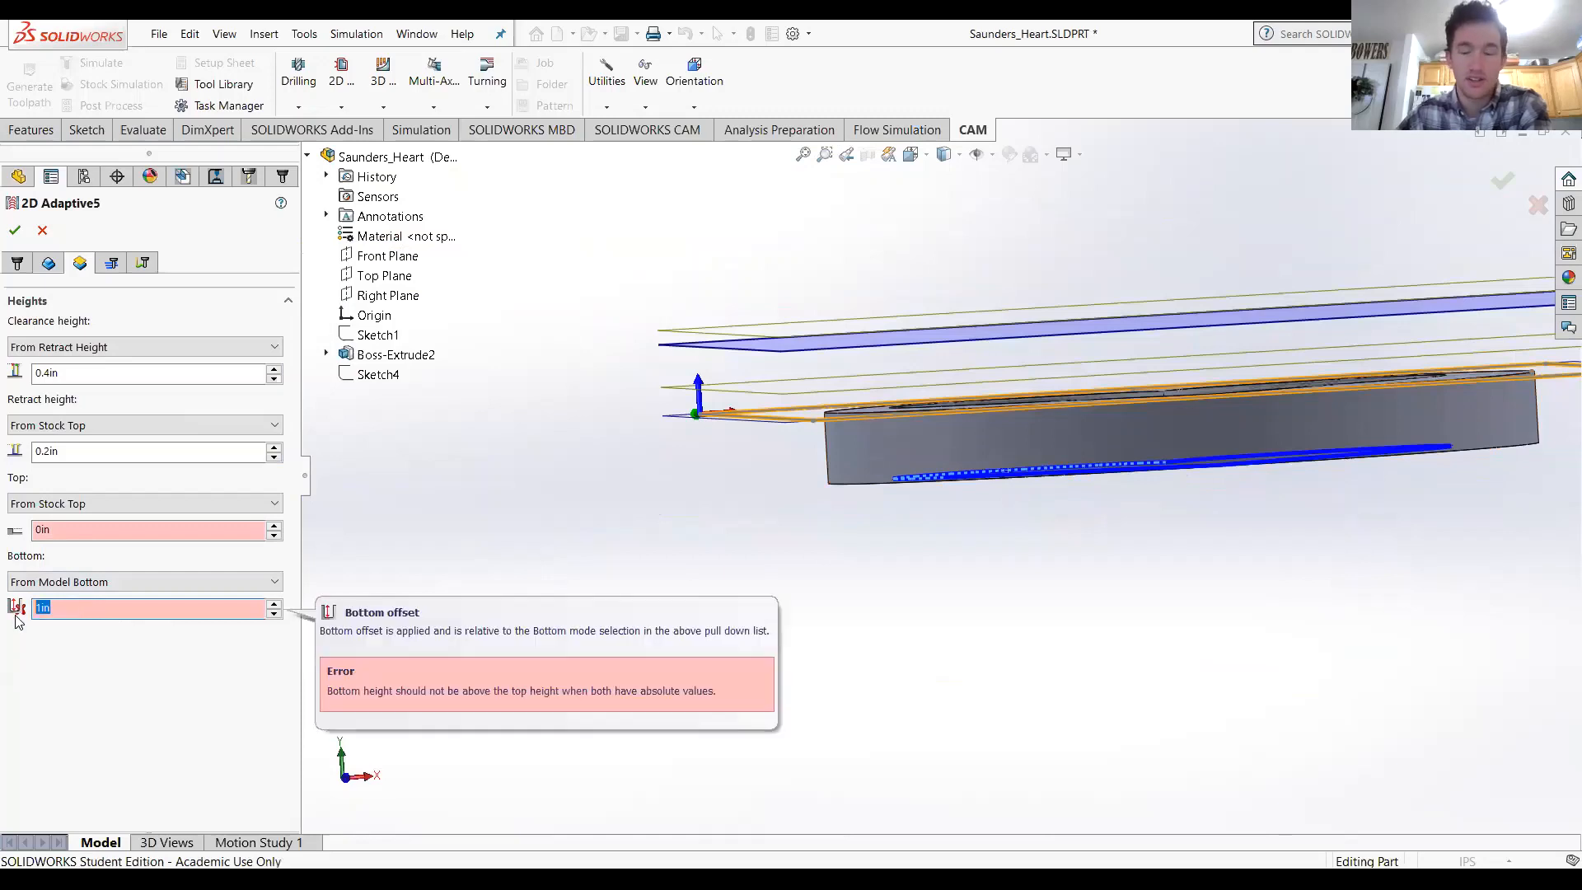
text(-0)
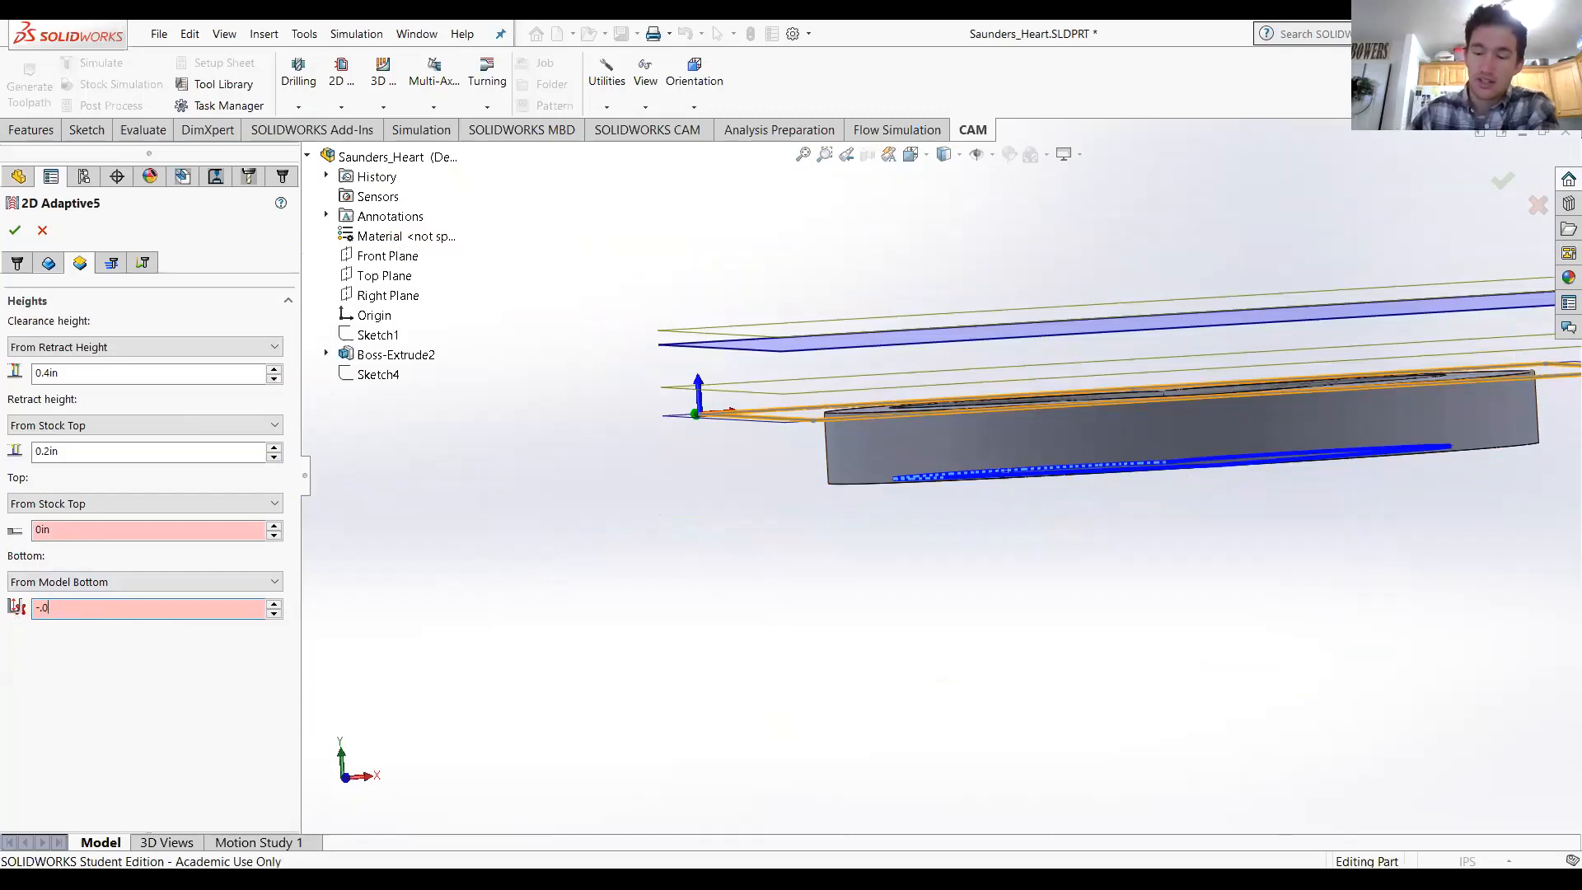
text(.015)
key(Return)
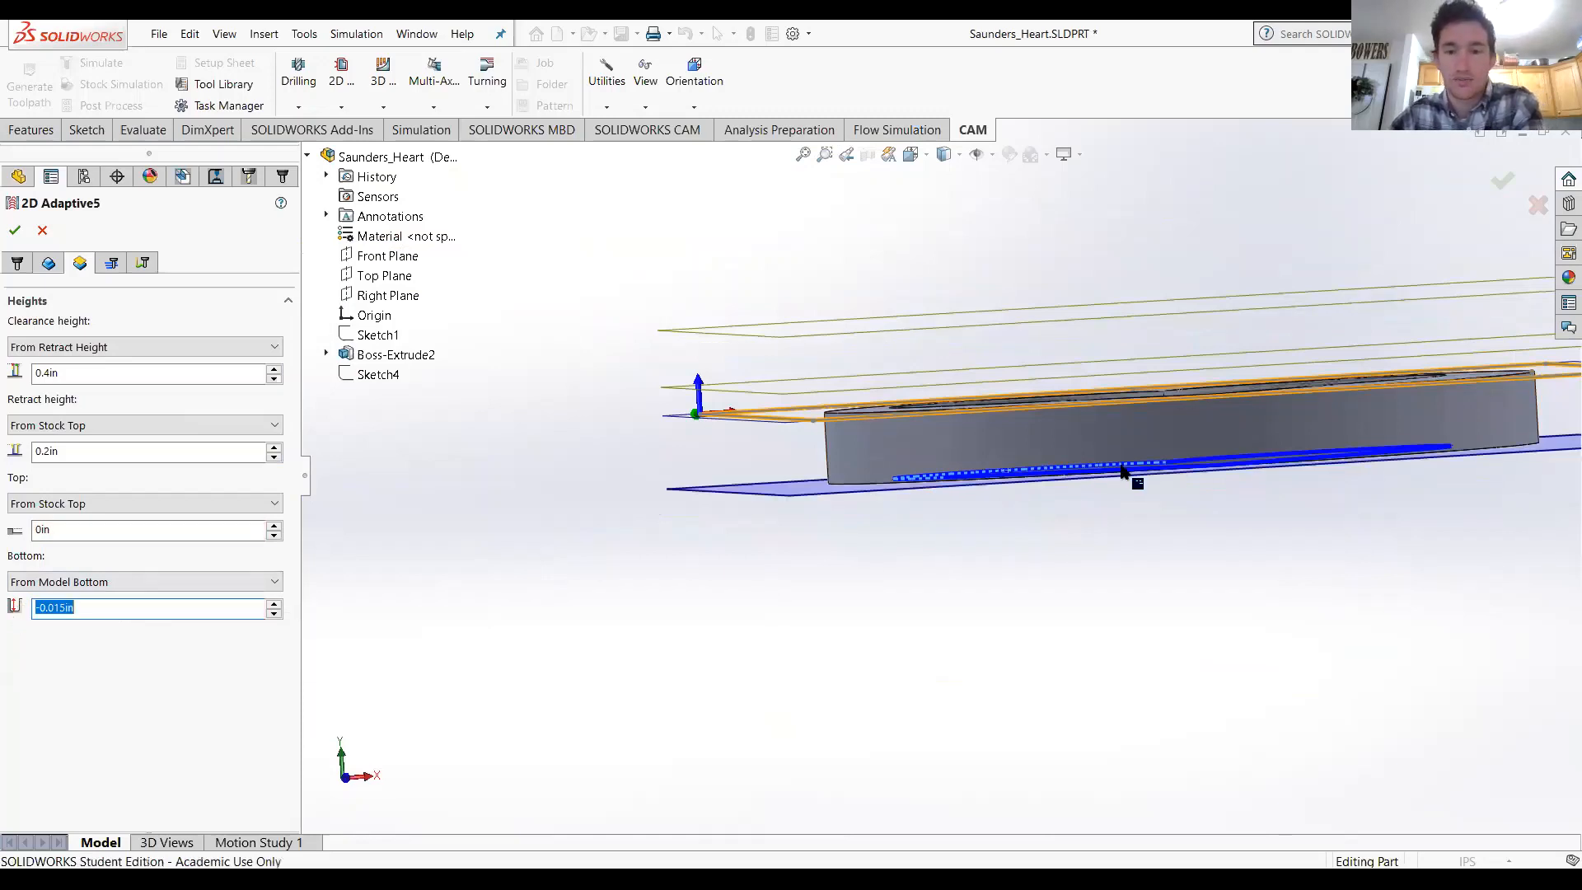
scroll(1119, 465, down, 3)
scroll(1119, 465, down, 2)
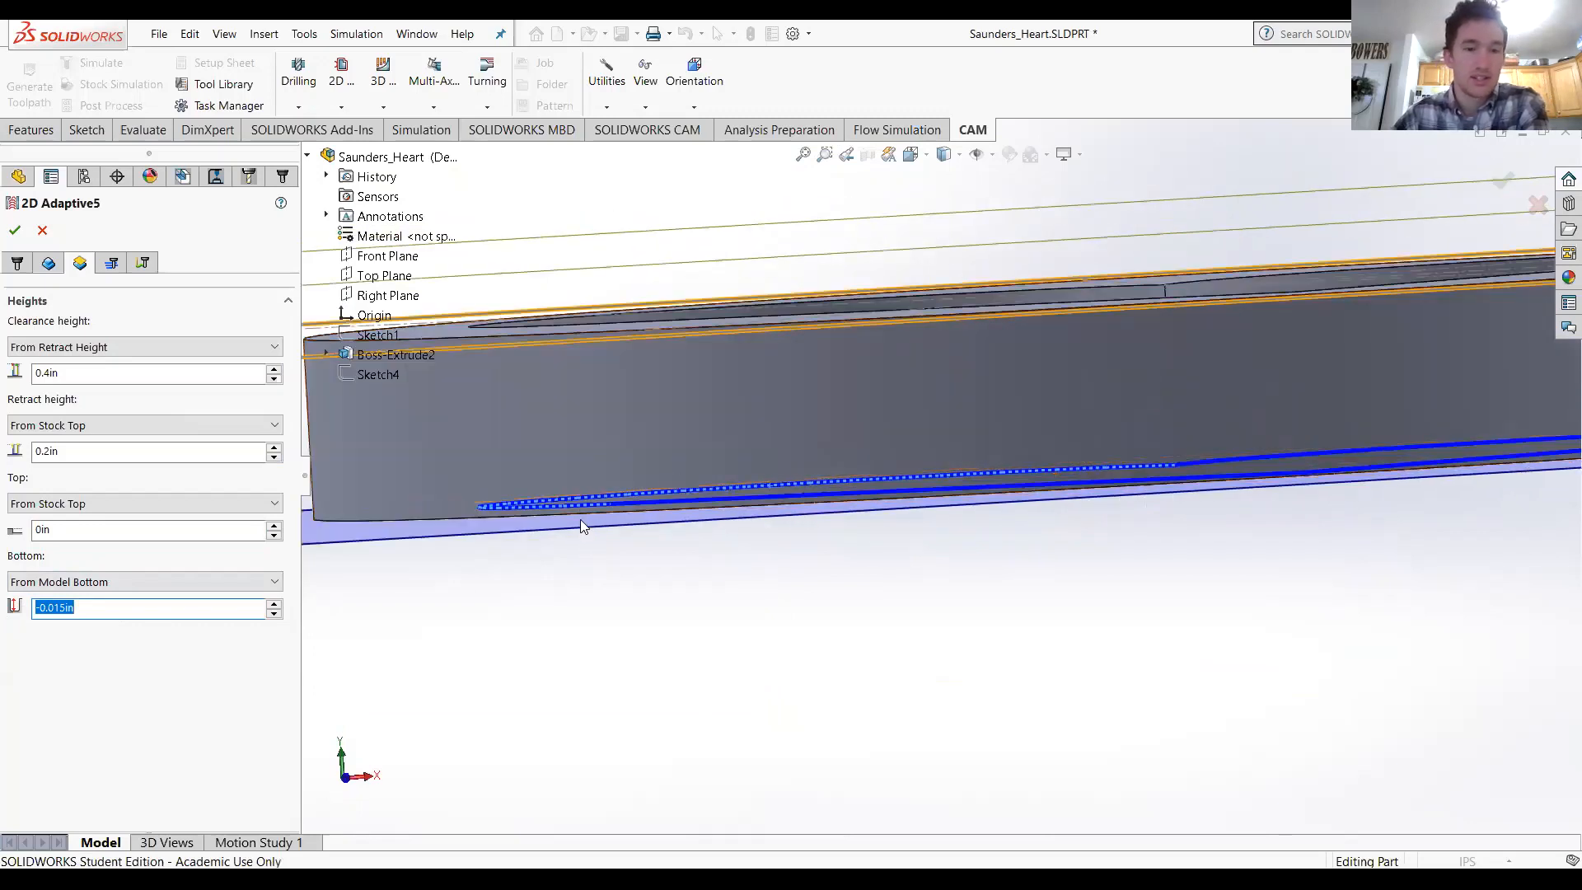
scroll(582, 534, up, 2)
scroll(718, 531, up, 1)
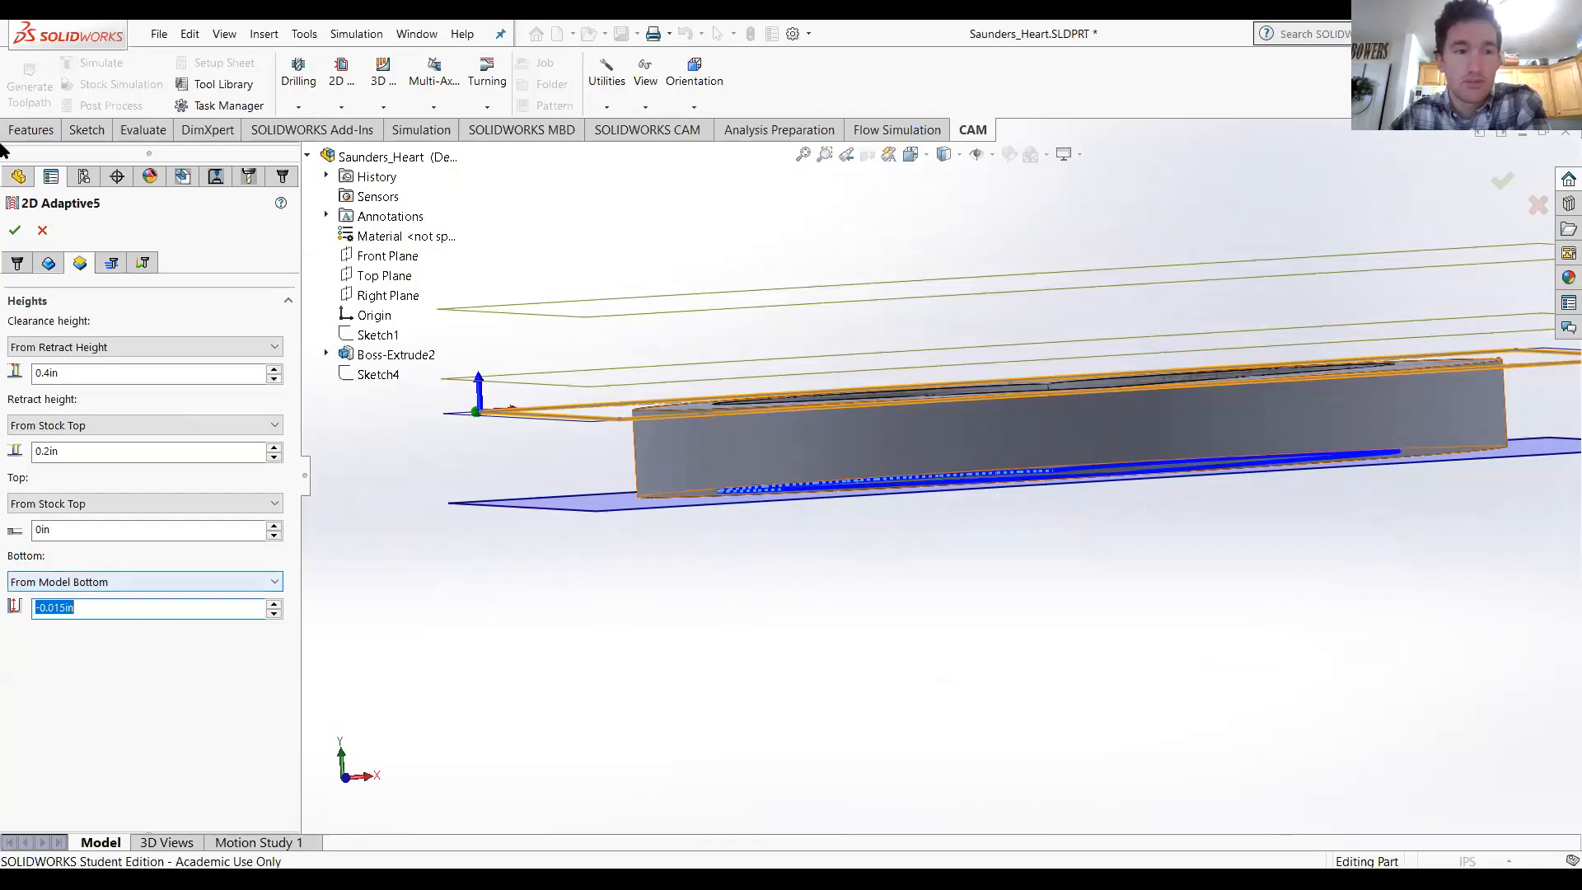
Step: Turn off Stock to Leave in the adaptive clearing pass settings
click(116, 269)
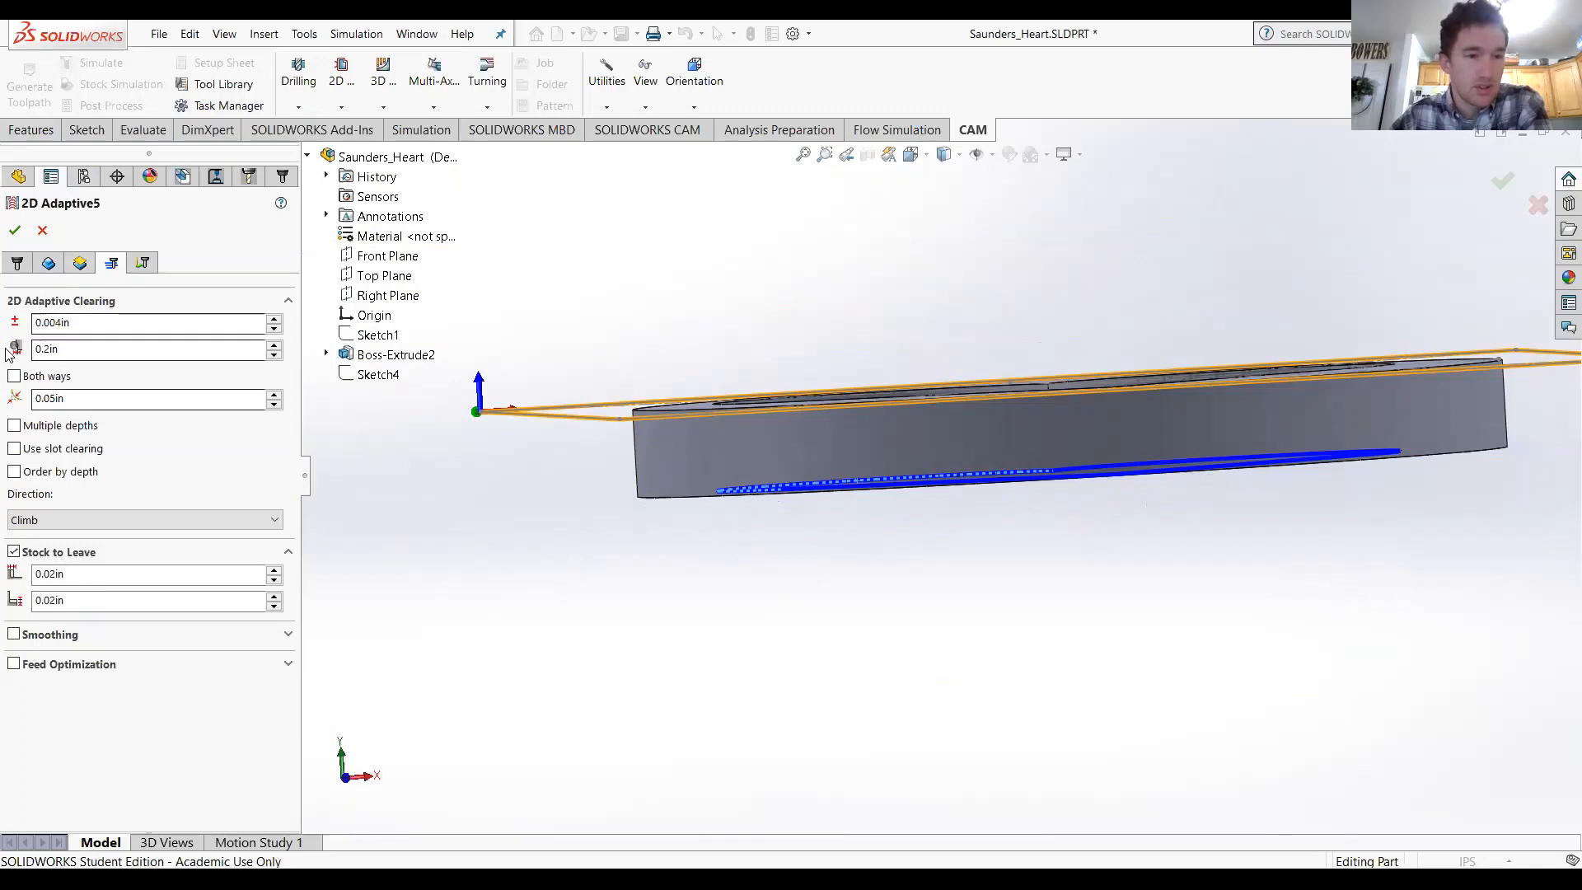
click(13, 552)
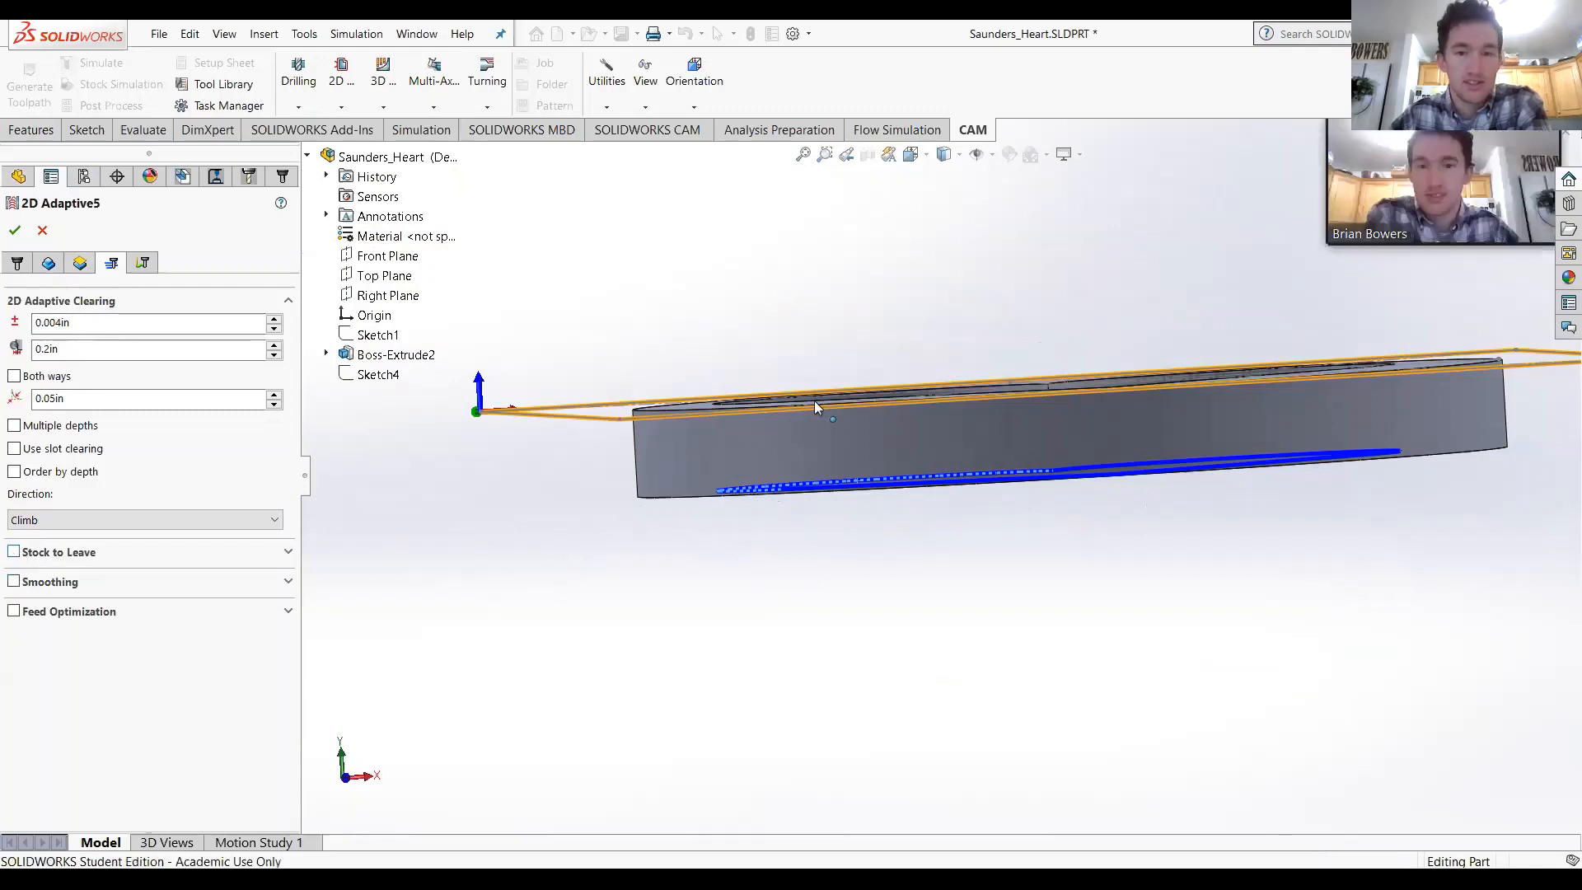
middle_drag(814, 400, 748, 406)
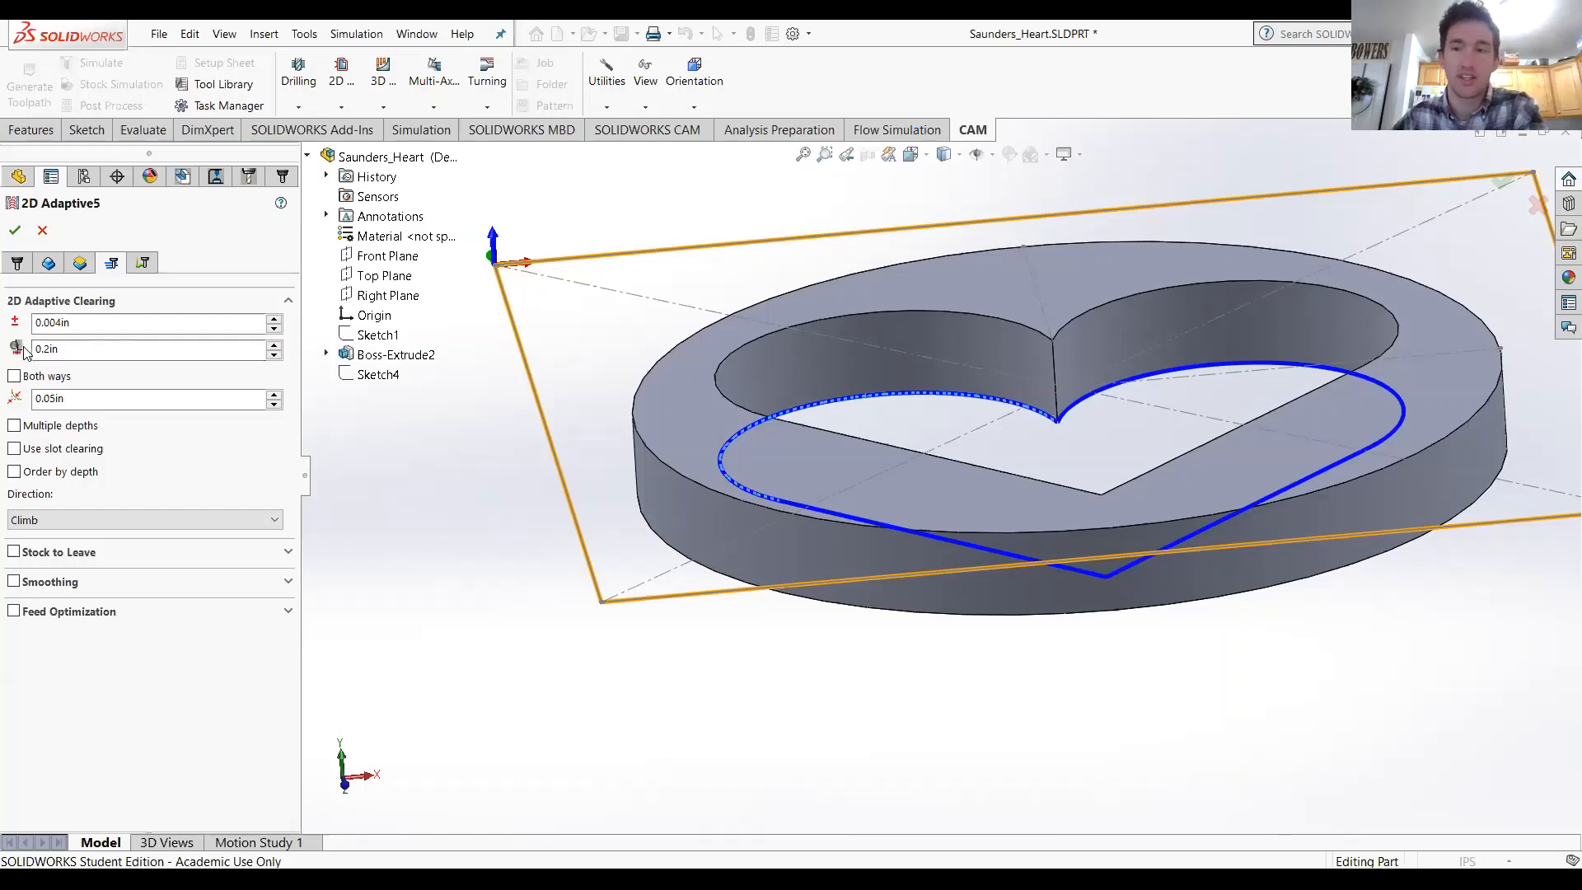
Step: Try an optimal load of 0.5 in for the adaptive clearing and restore it to 0.2 in
mouse_move(25, 352)
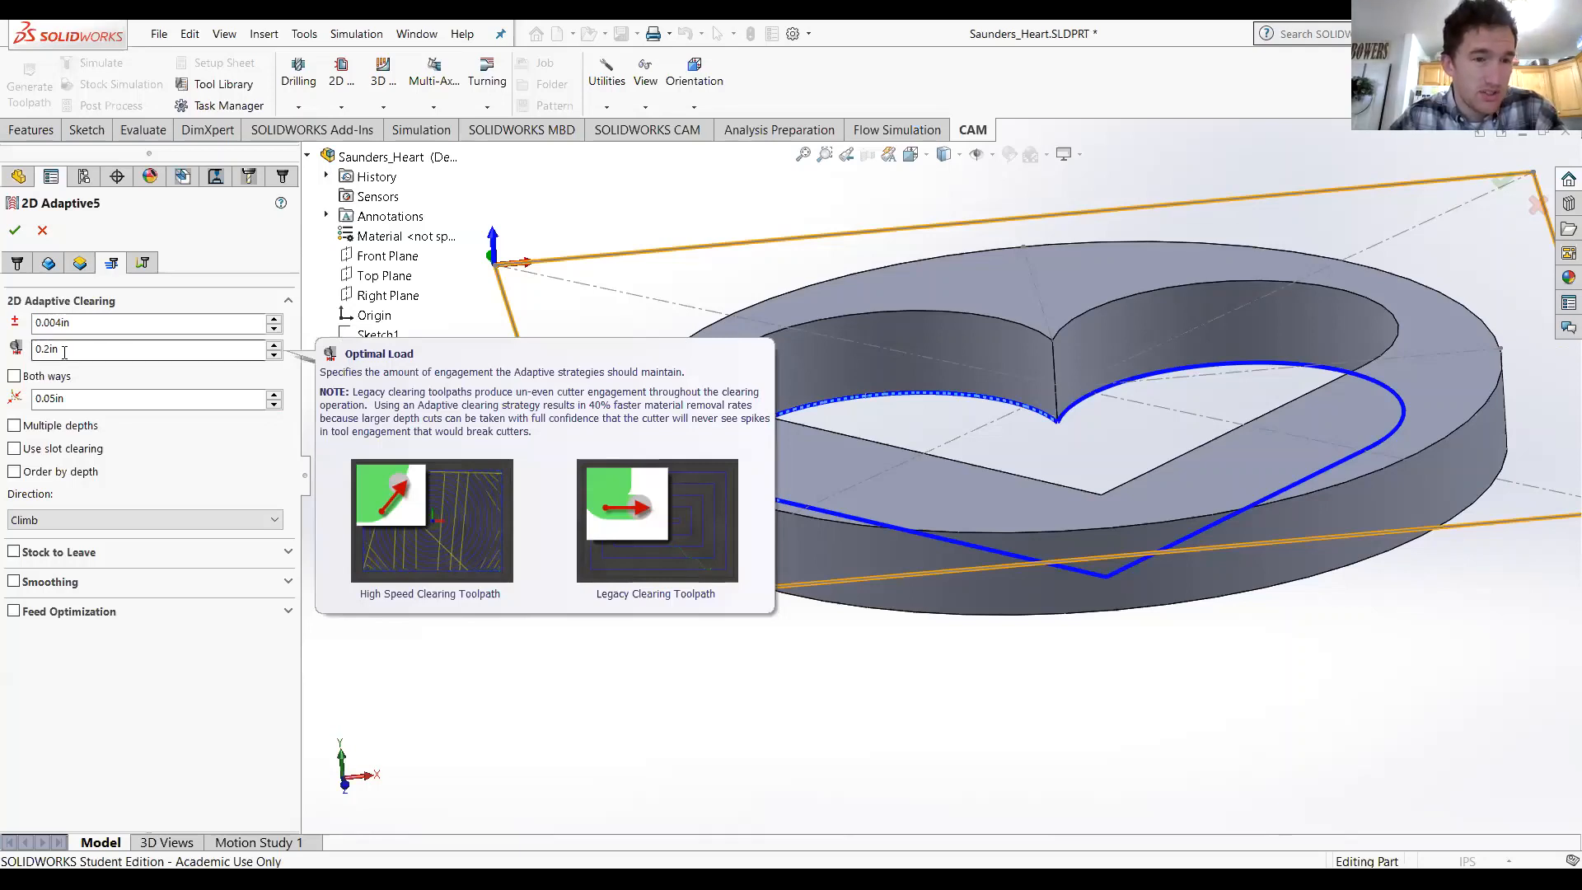
drag(64, 352, 27, 345)
text(.5)
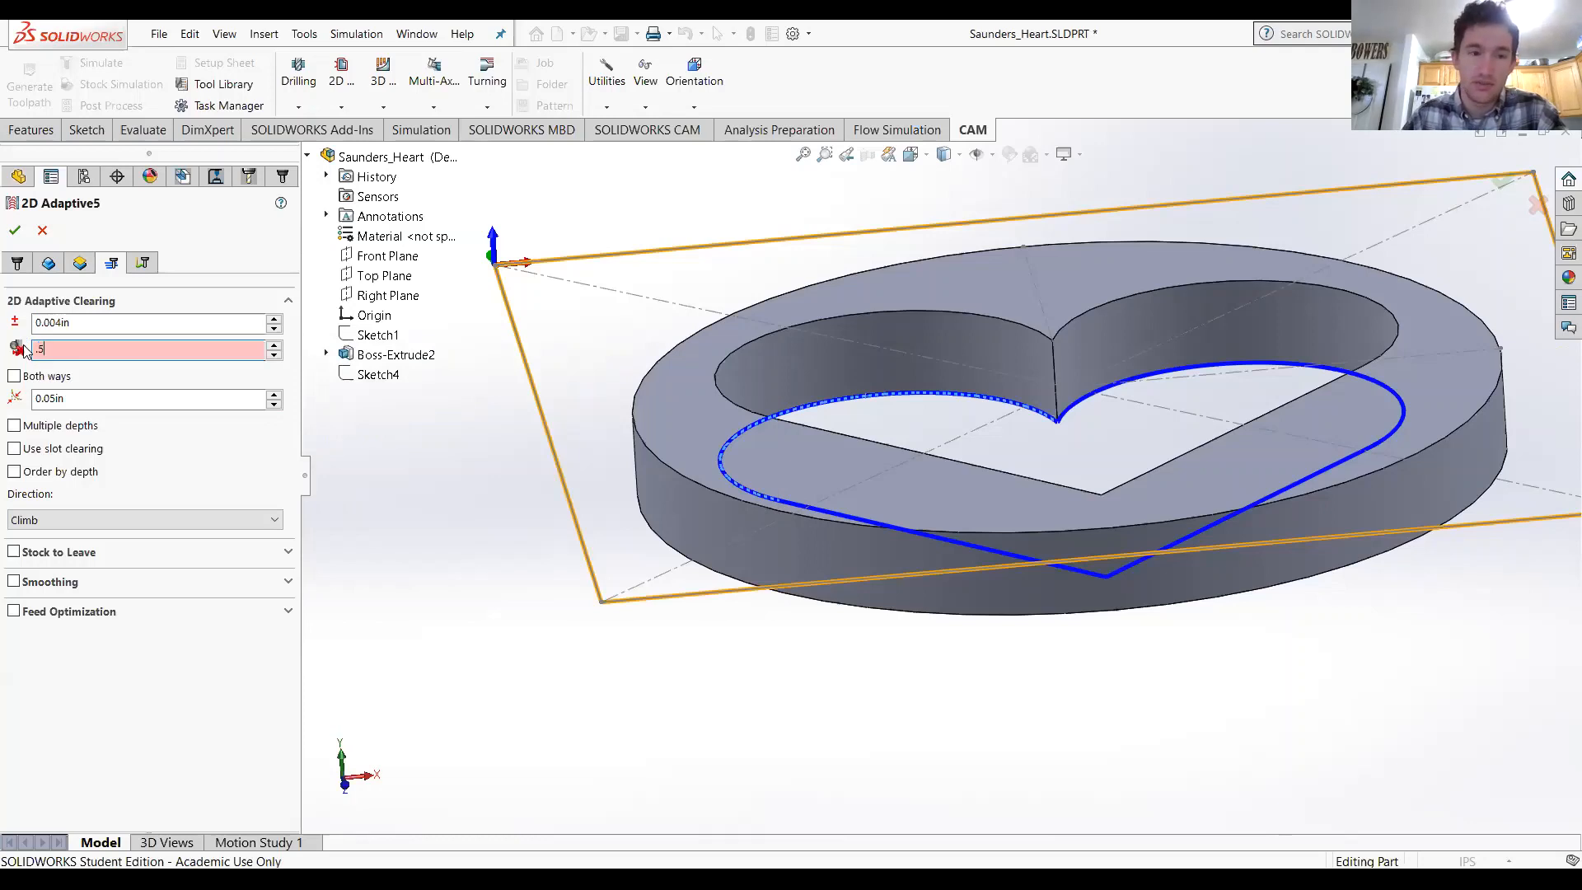
key(Return)
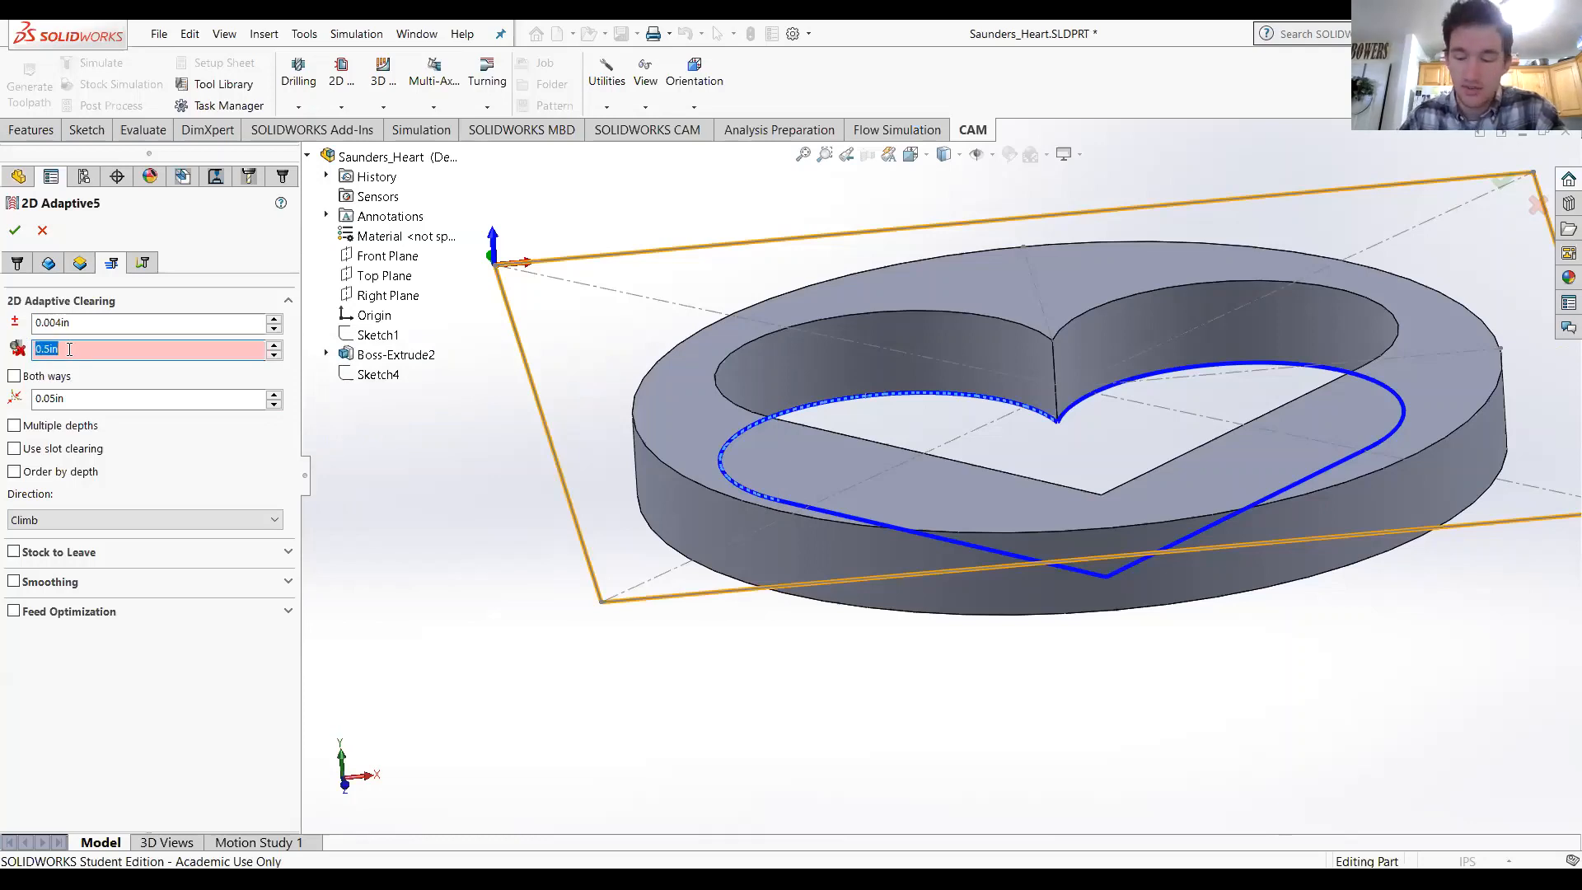
text(.2)
key(Return)
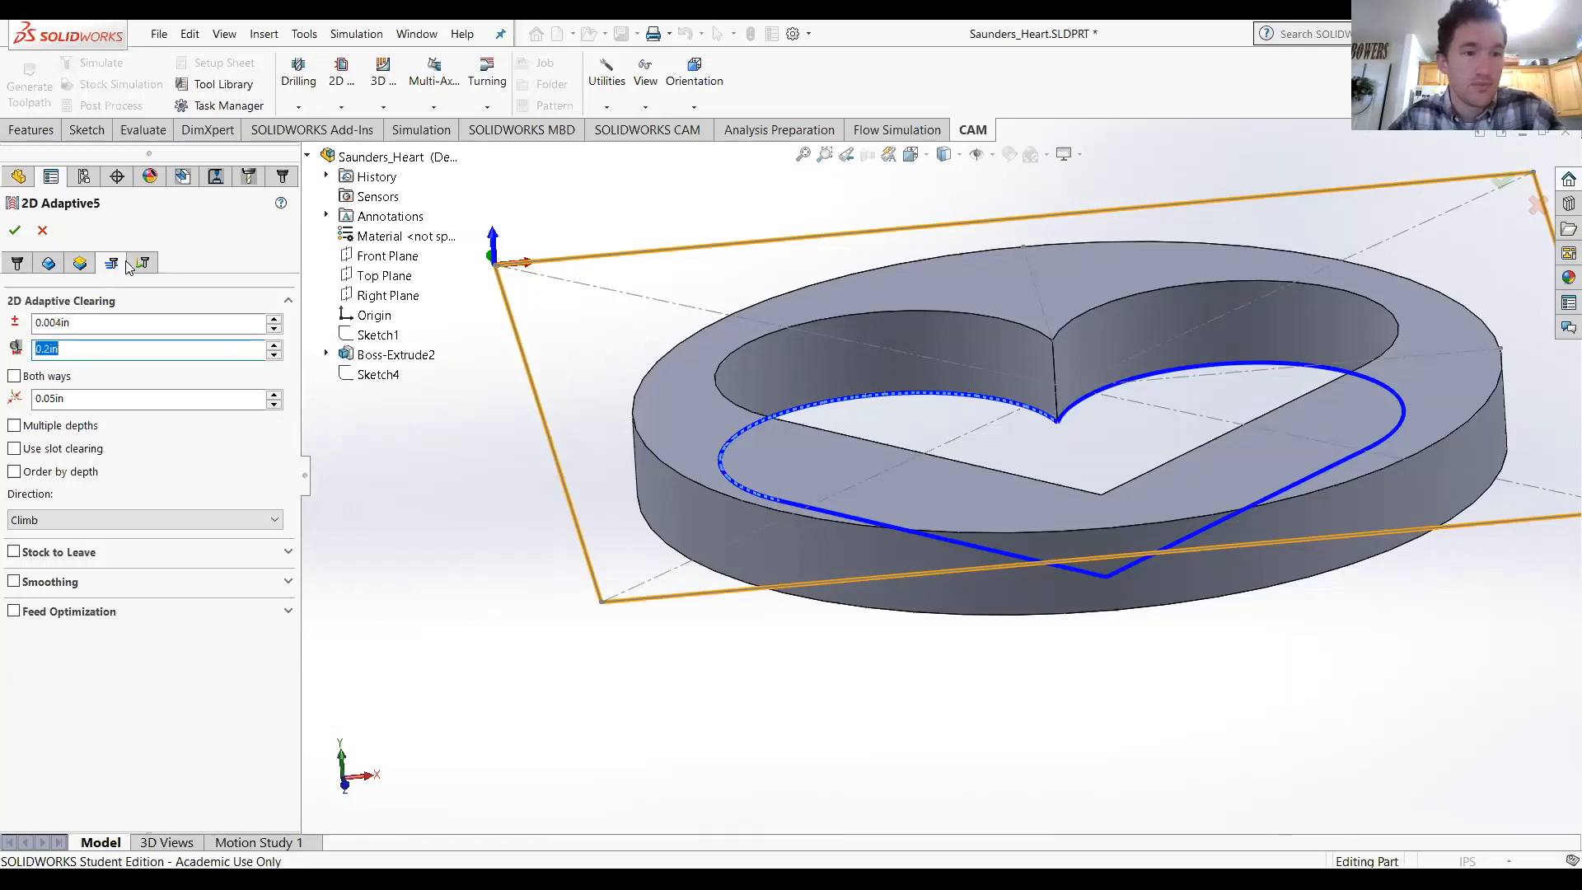
Step: Review the operation's linking, lead-in/out and ramping settings
scroll(167, 375, down, 5)
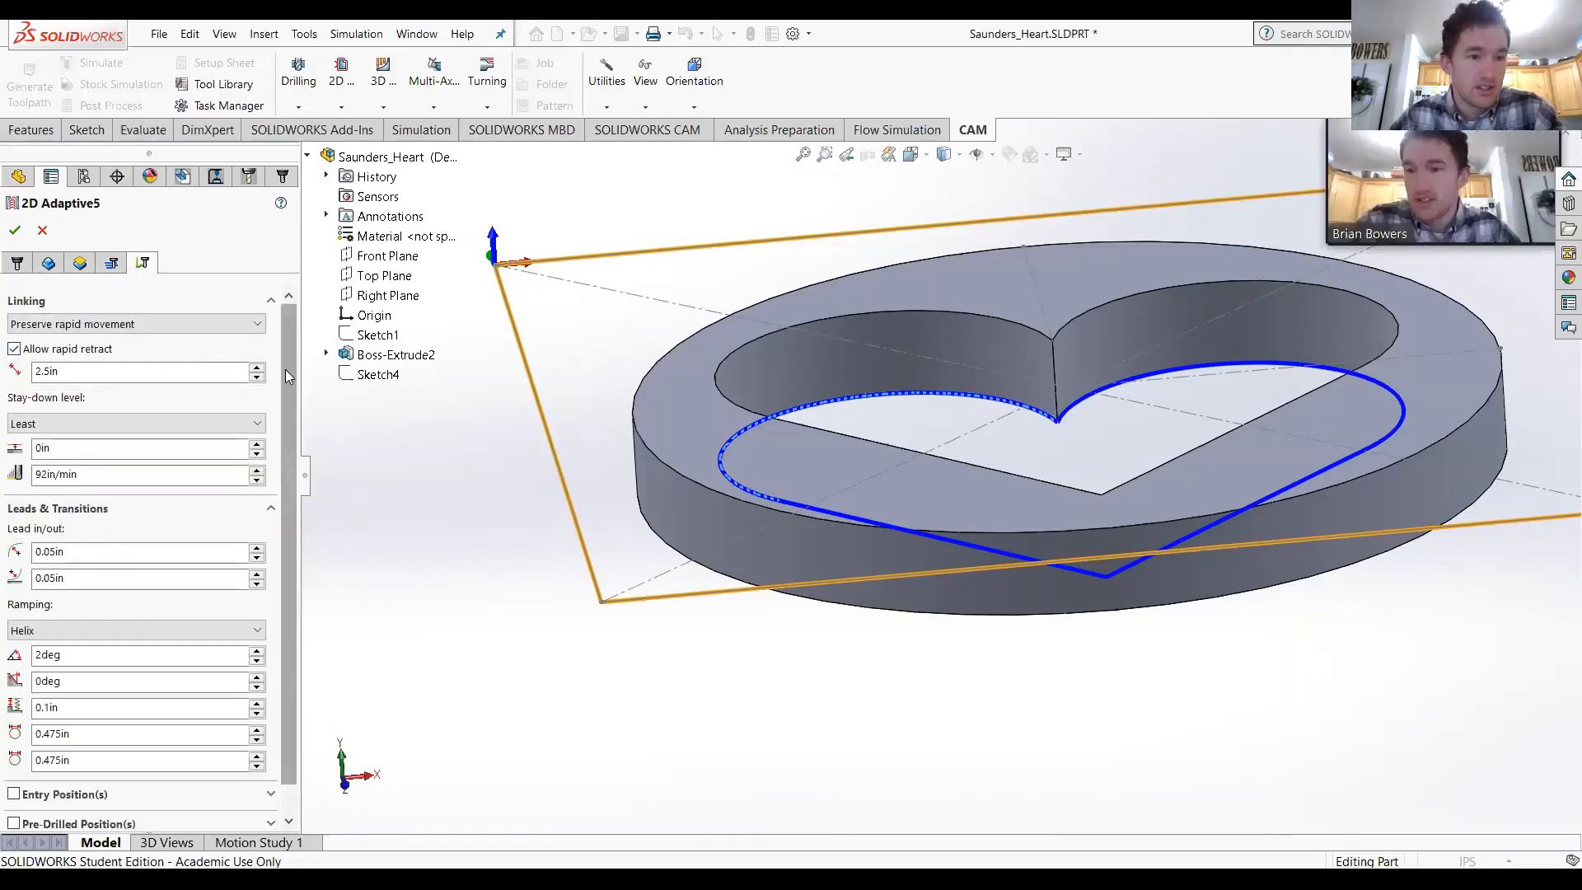
scroll(285, 369, down, 2)
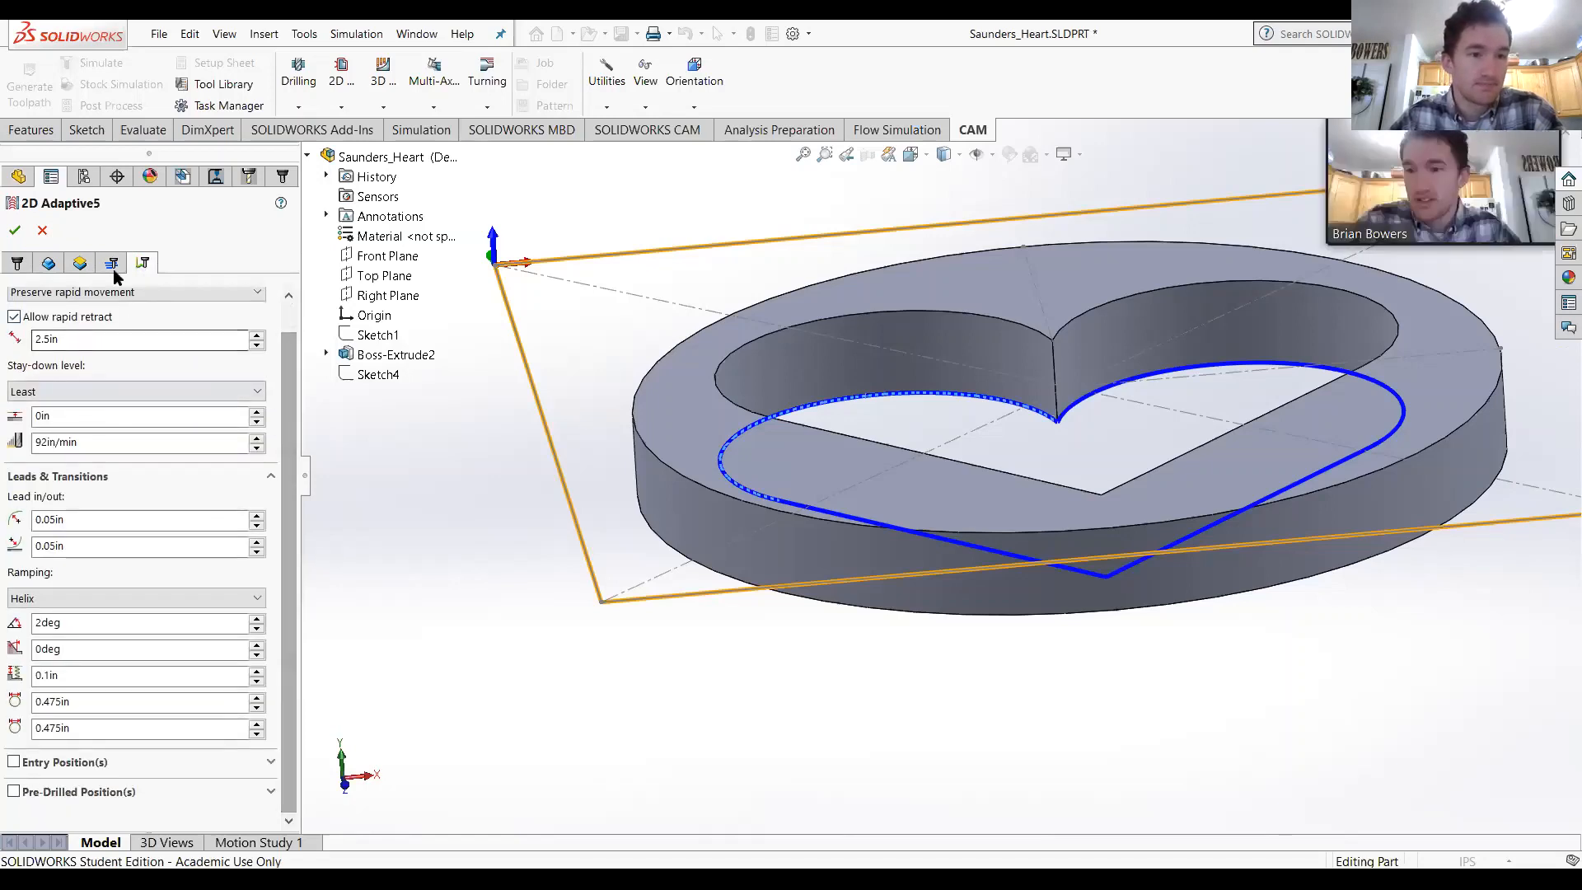
scroll(159, 373, up, 7)
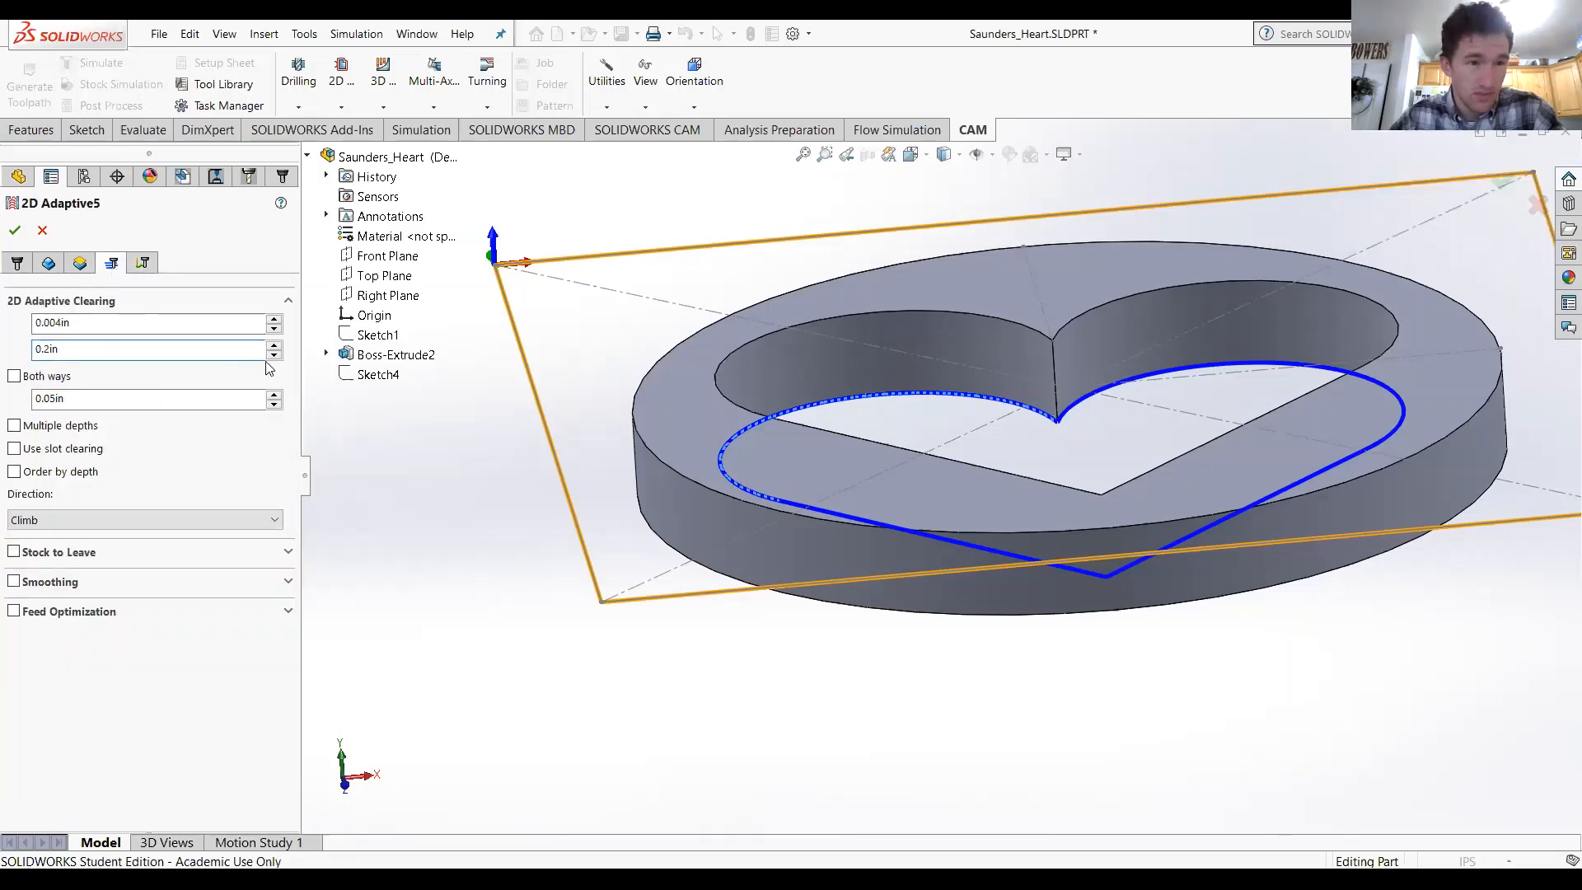
Step: Enable multiple depths with a 0.2 in stepdown and accept the adaptive operation to generate its toolpath
scroll(1037, 409, up, 2)
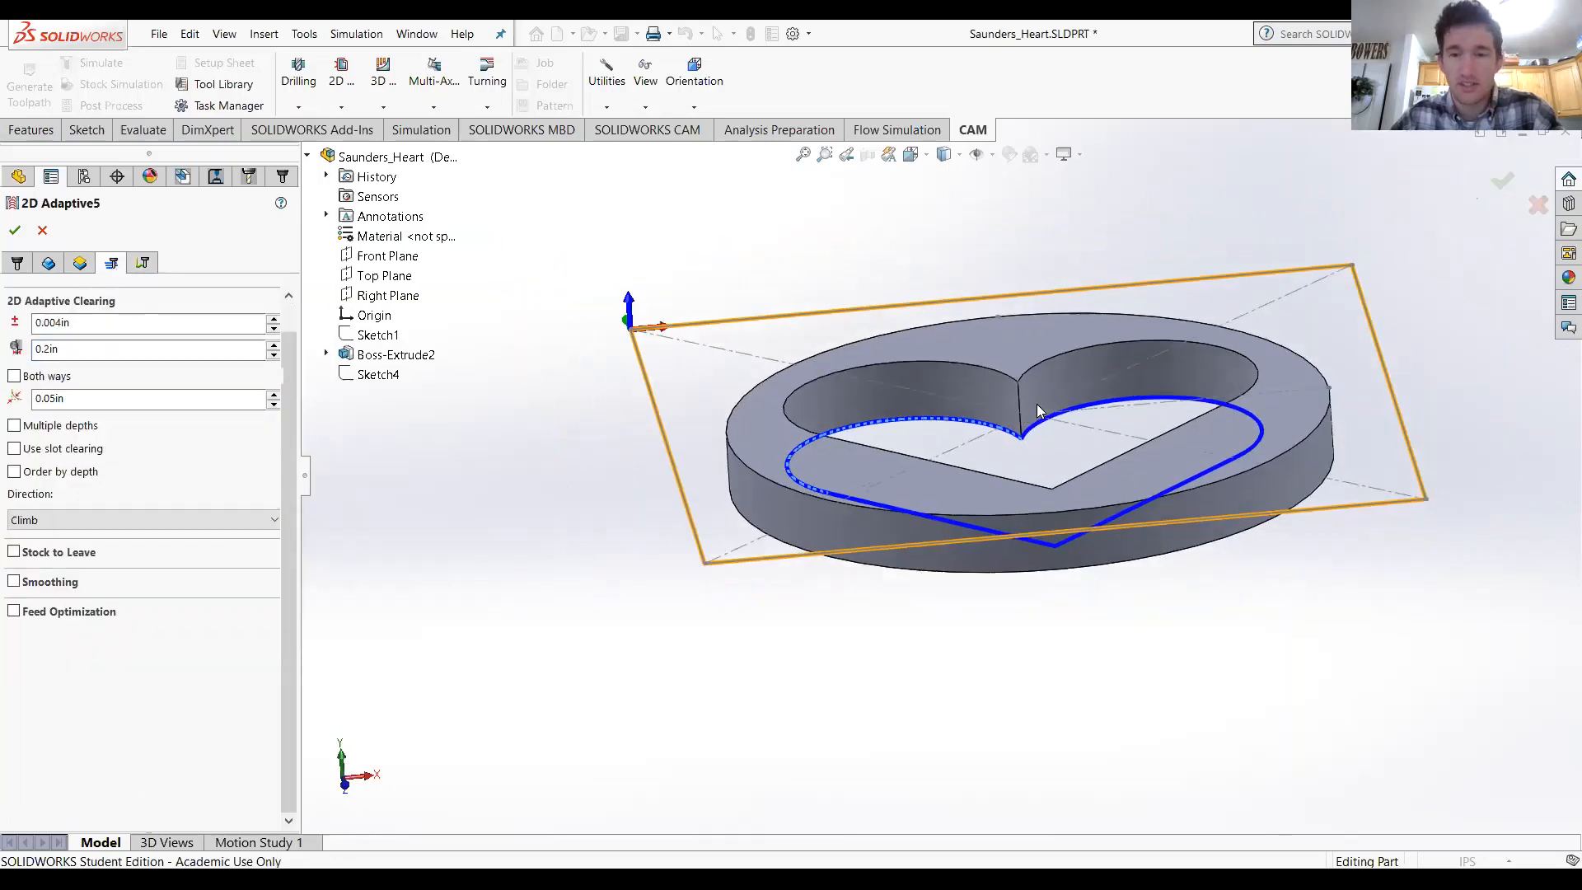
middle_drag(1036, 444, 1056, 429)
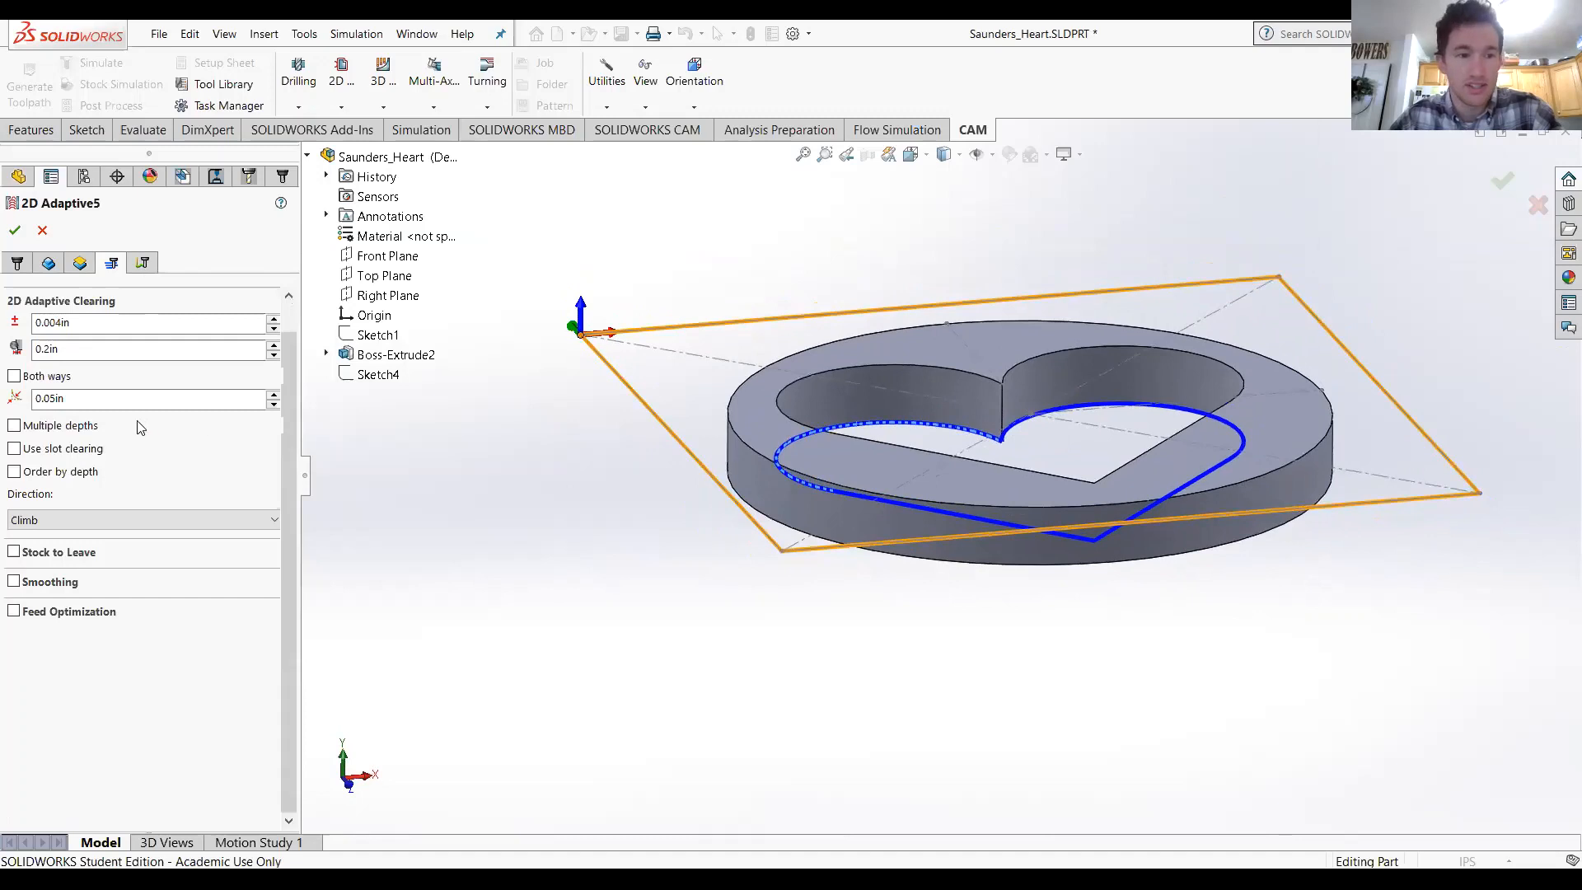
click(14, 426)
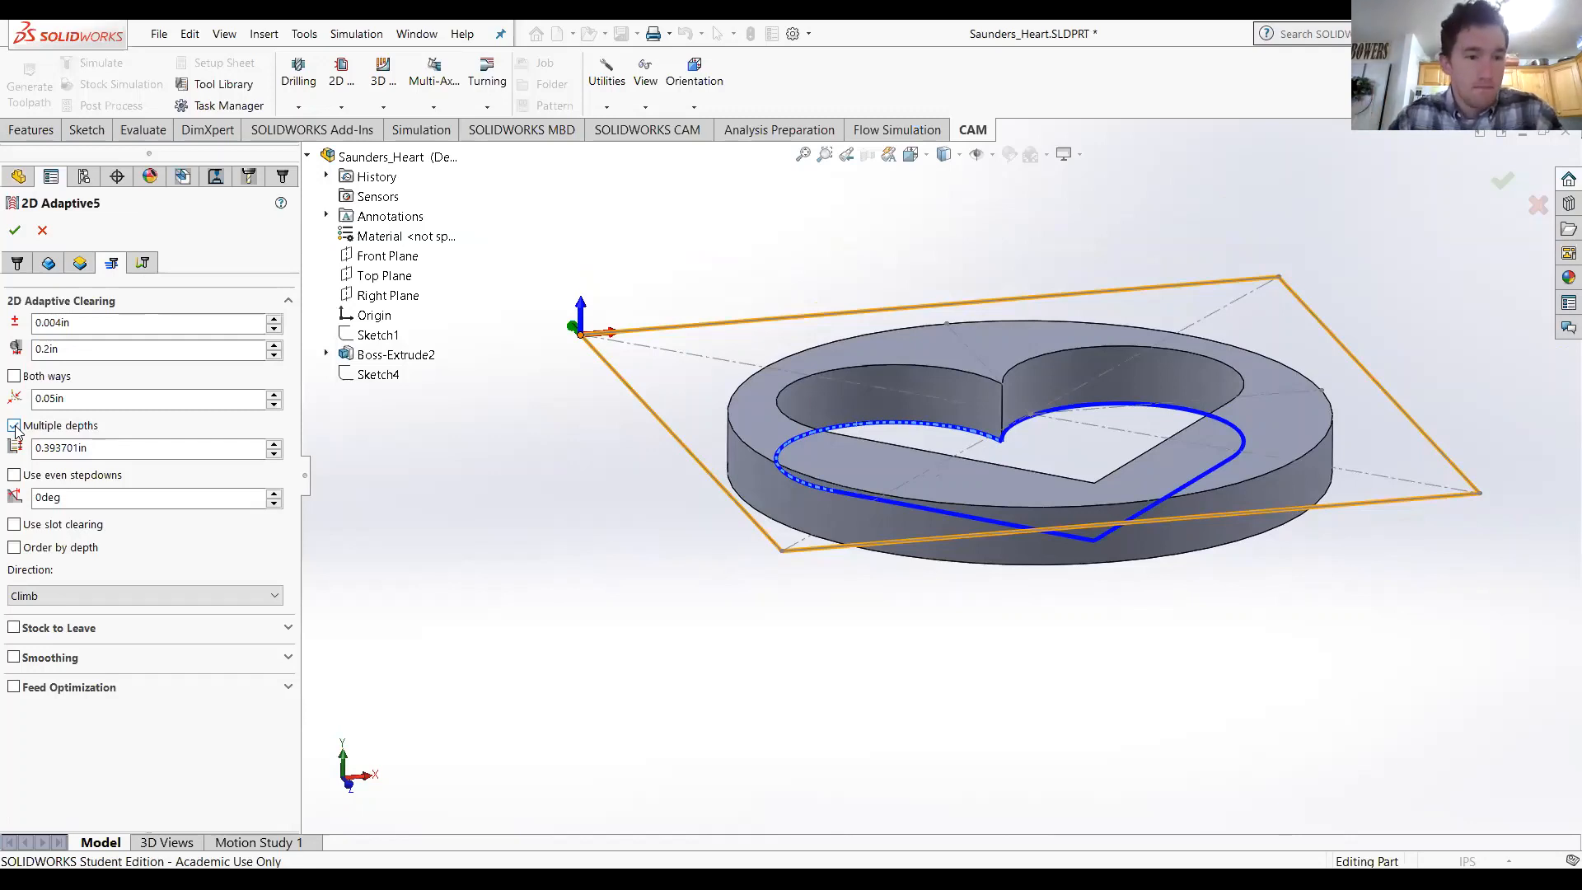
click(15, 426)
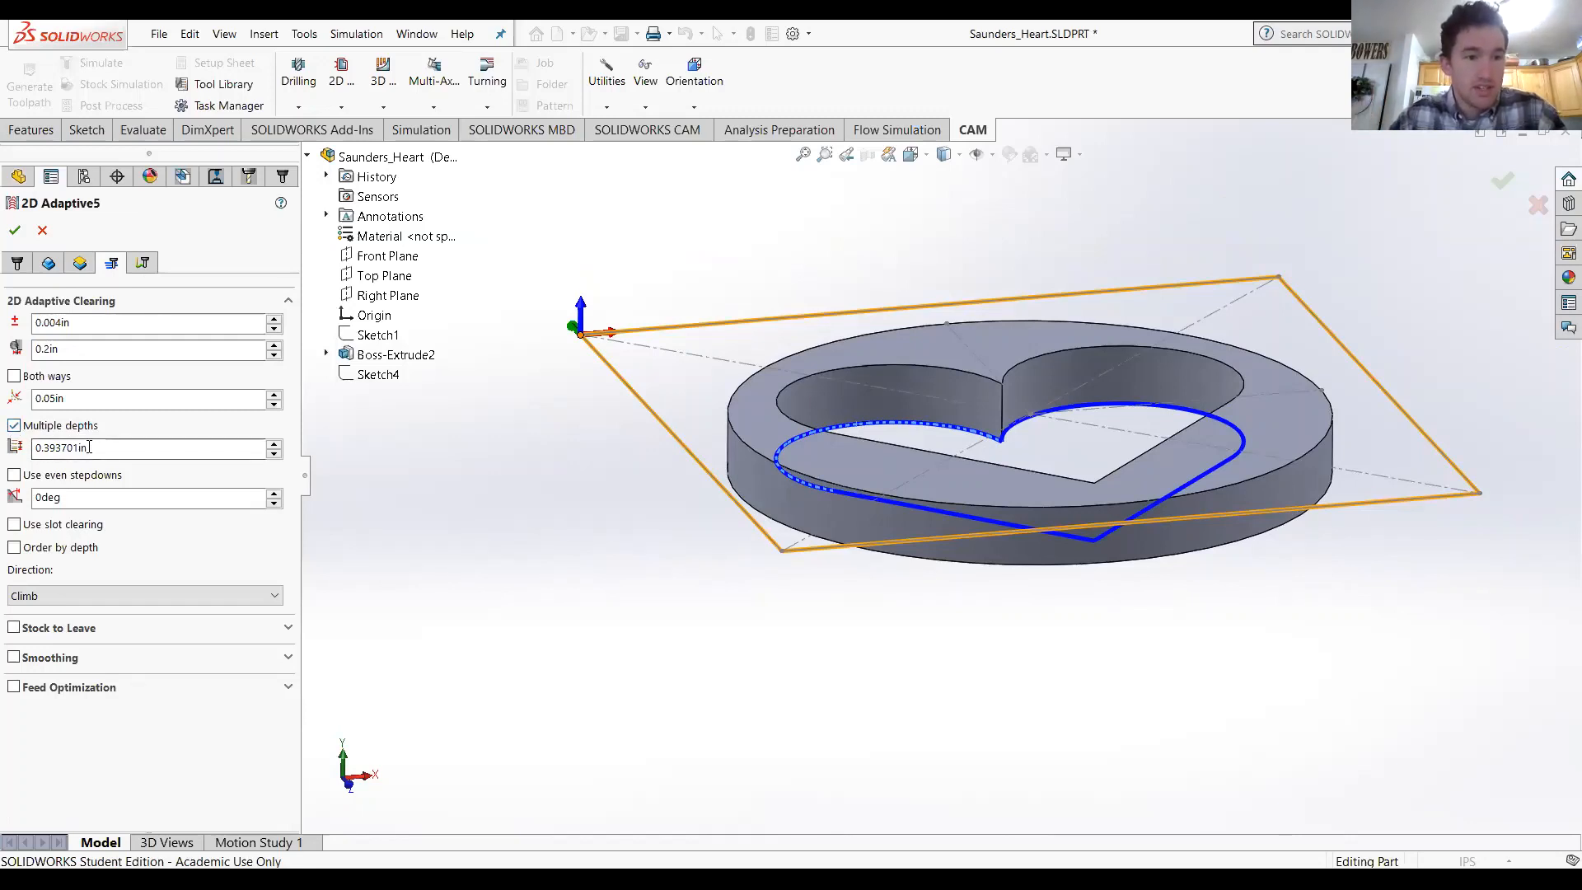
text(.2in)
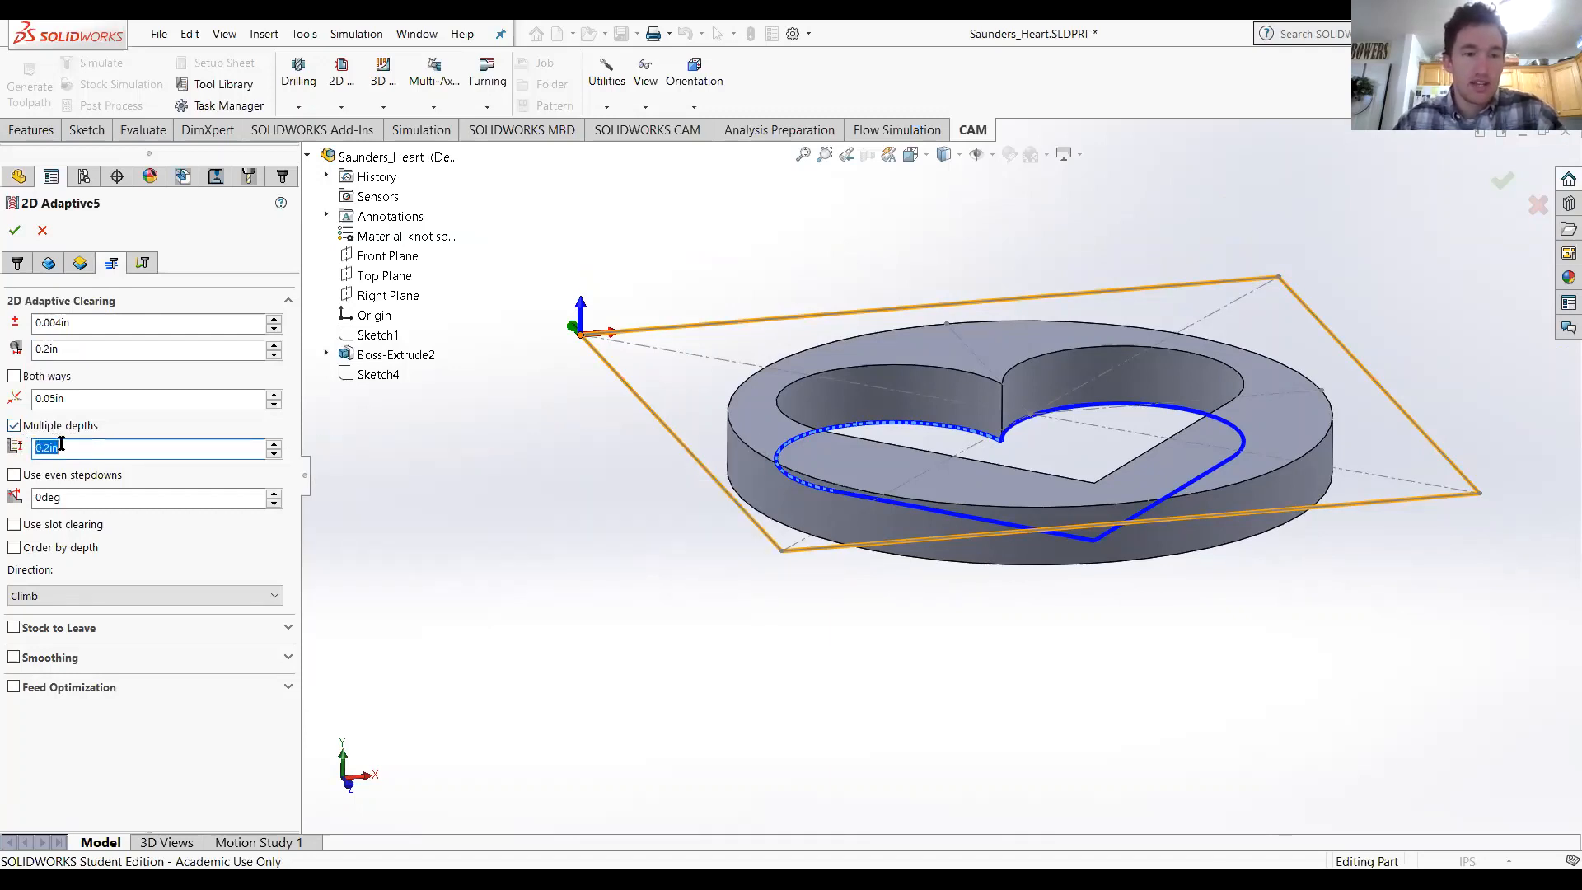
click(15, 233)
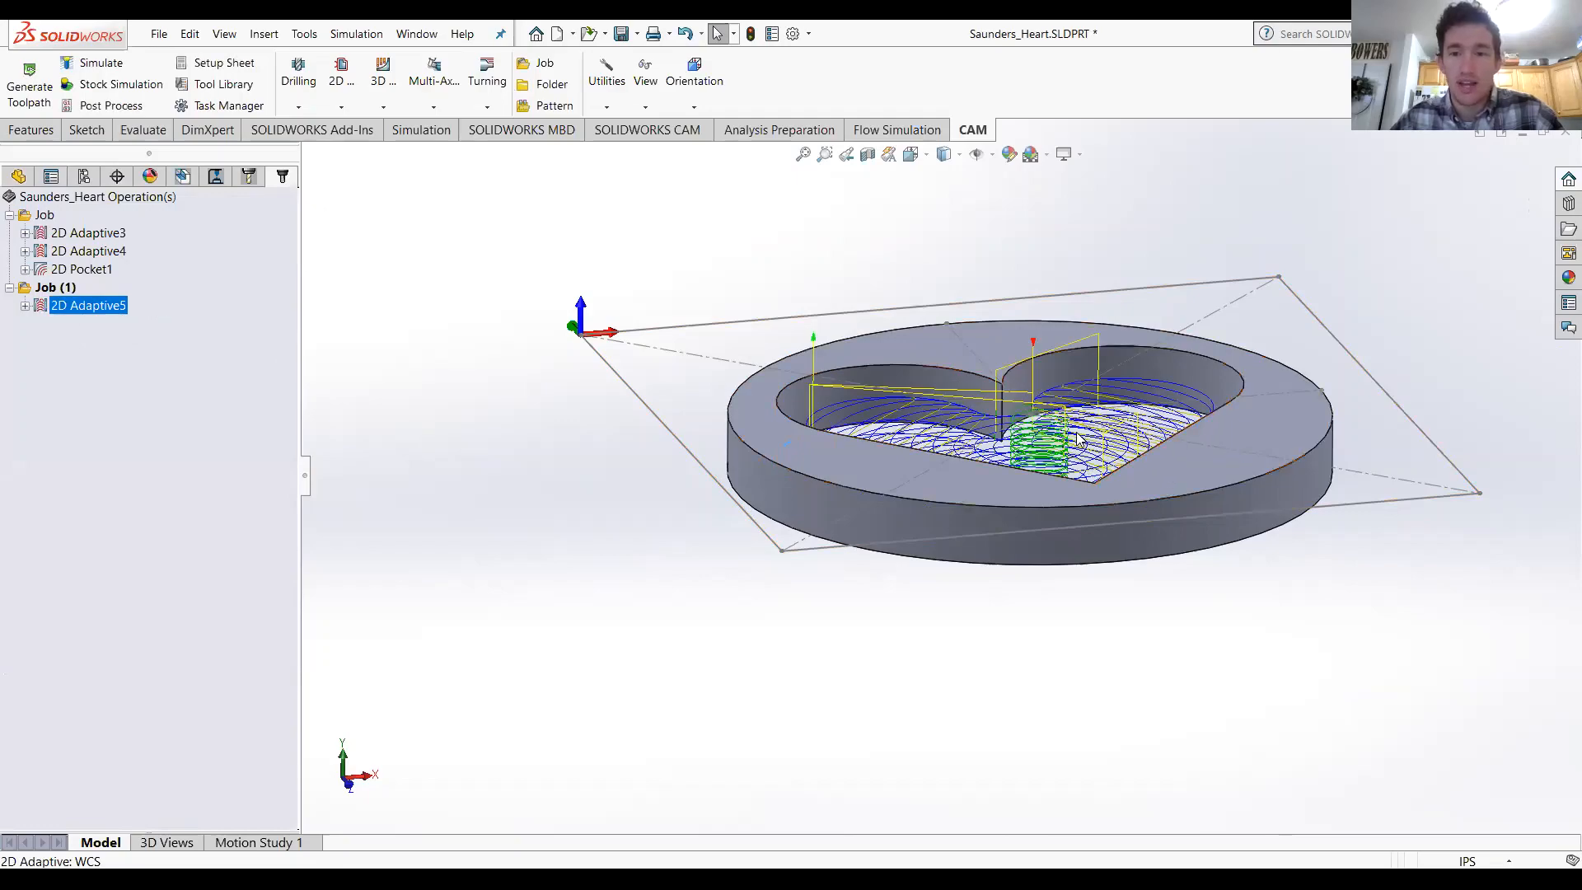
Step: Examine the generated toolpath inside the heart cutout from several angles and select the 2D Adaptive5 operation
scroll(1063, 452, down, 5)
scroll(1007, 468, down, 5)
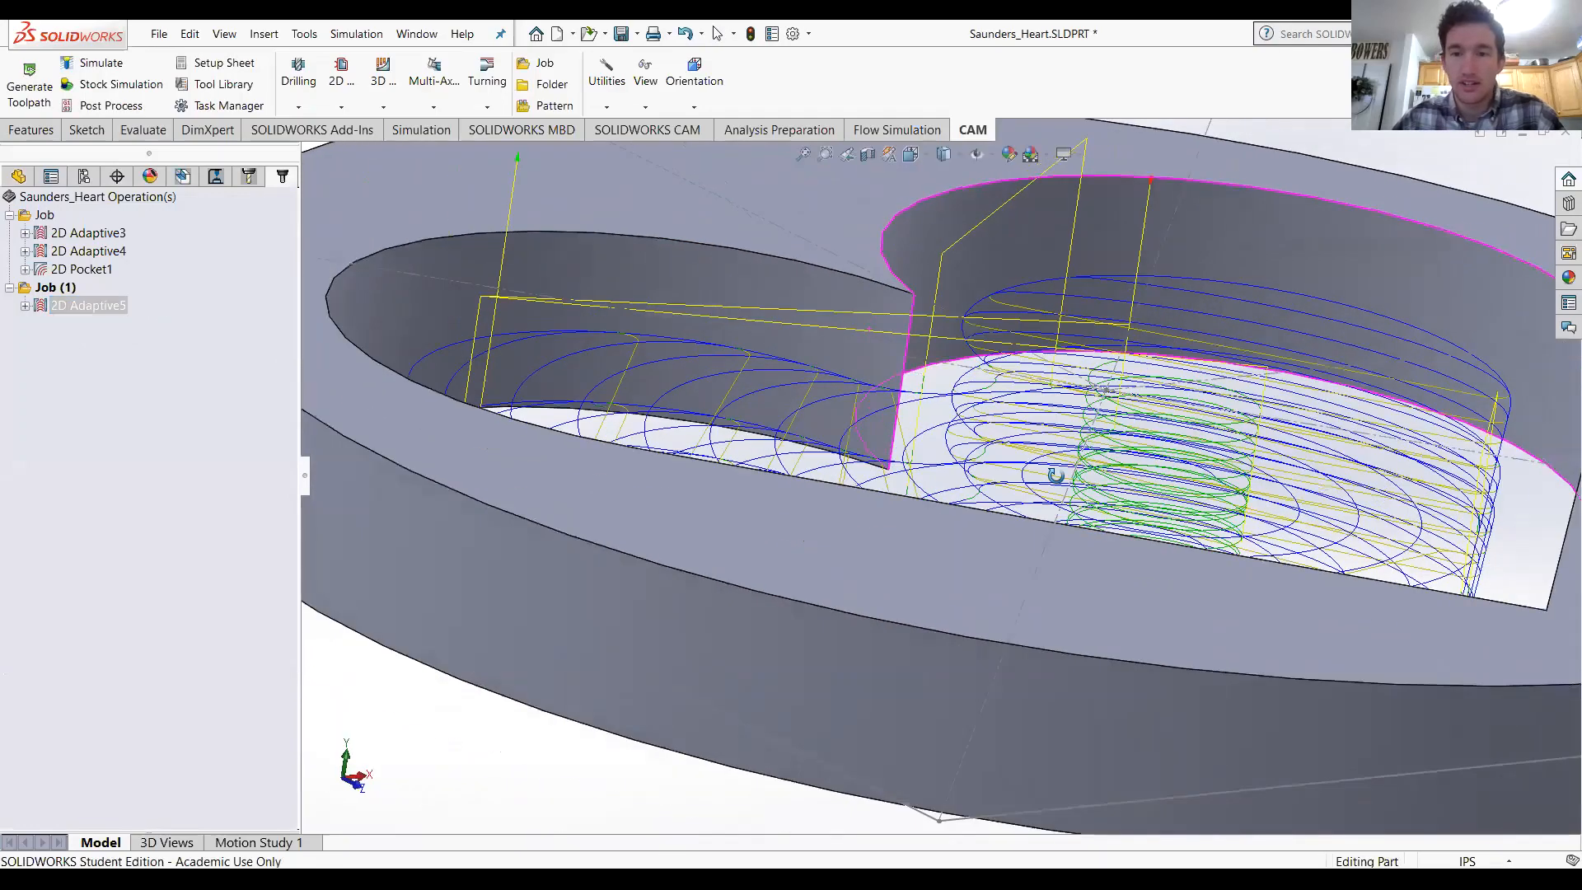
scroll(1119, 449, up, 10)
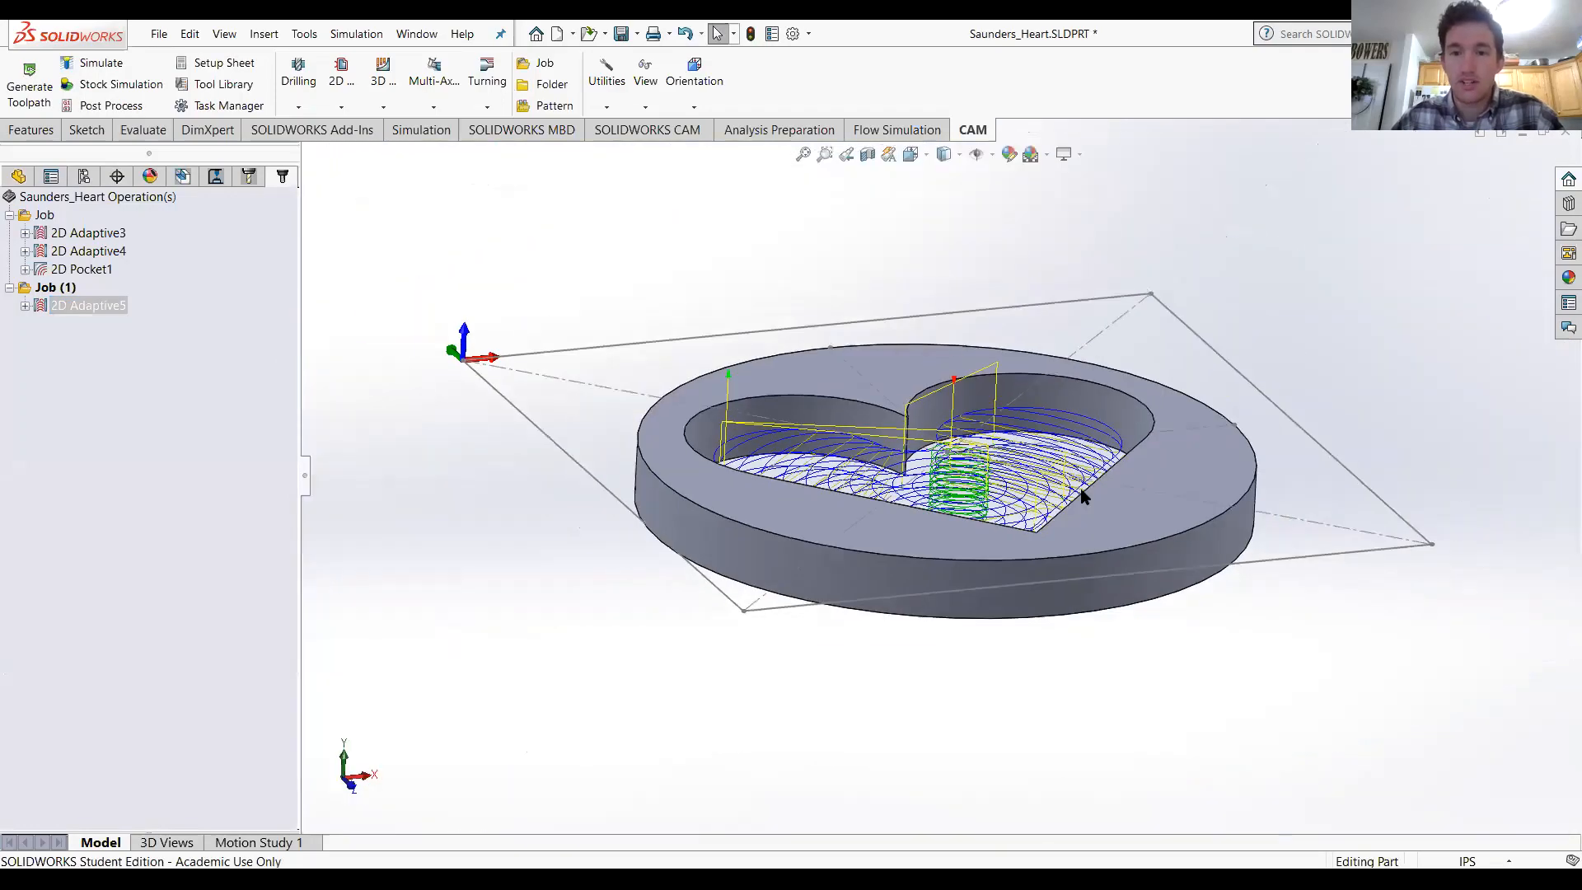
middle_drag(1085, 590, 1035, 583)
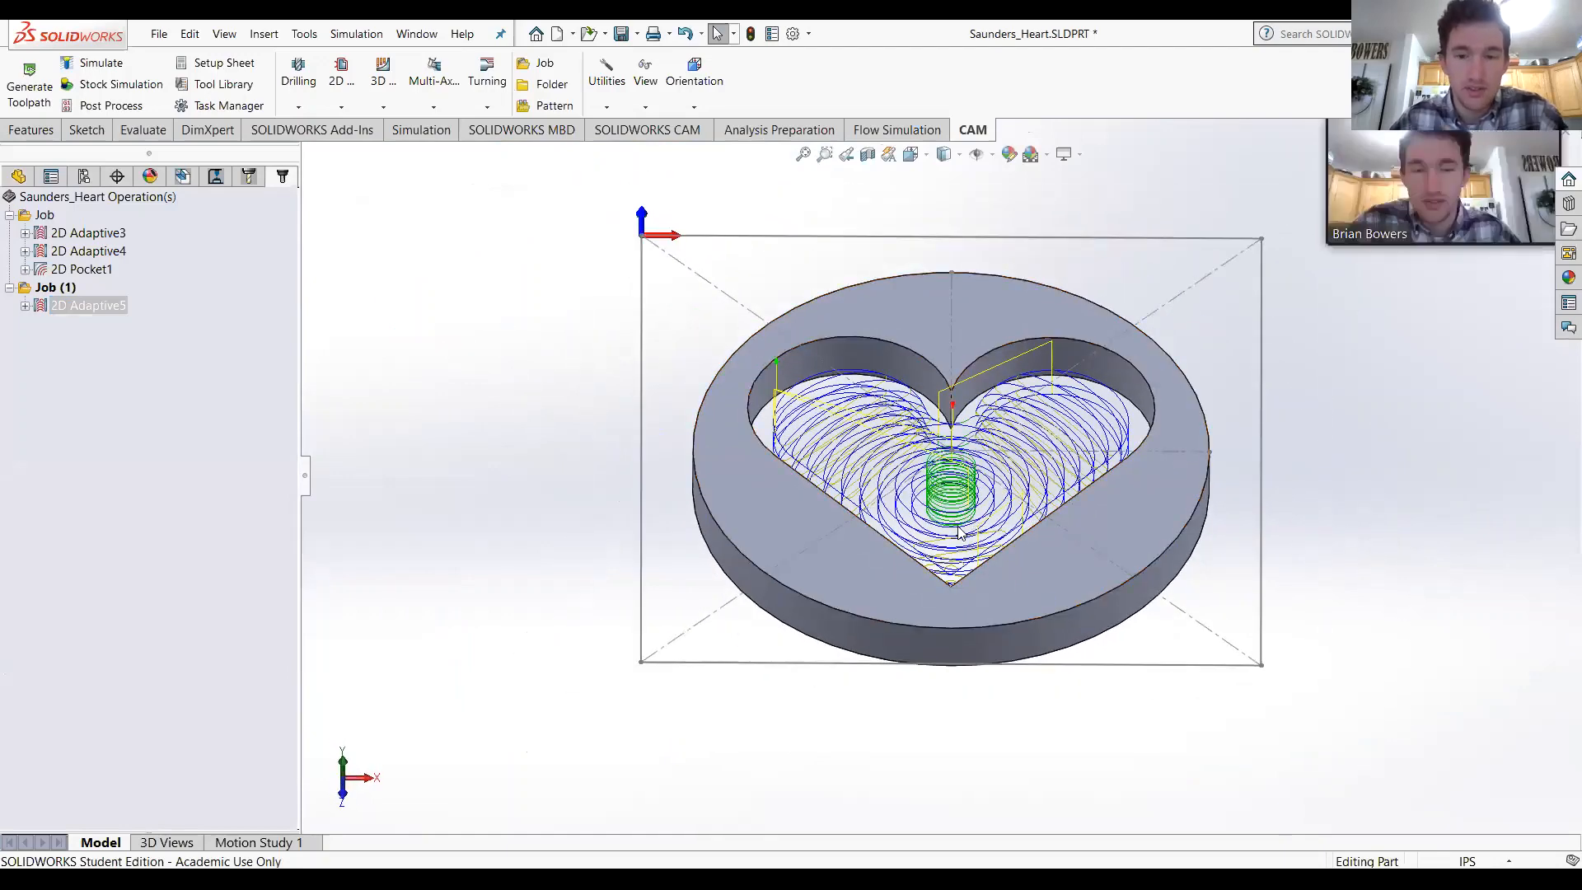
middle_drag(953, 532, 960, 476)
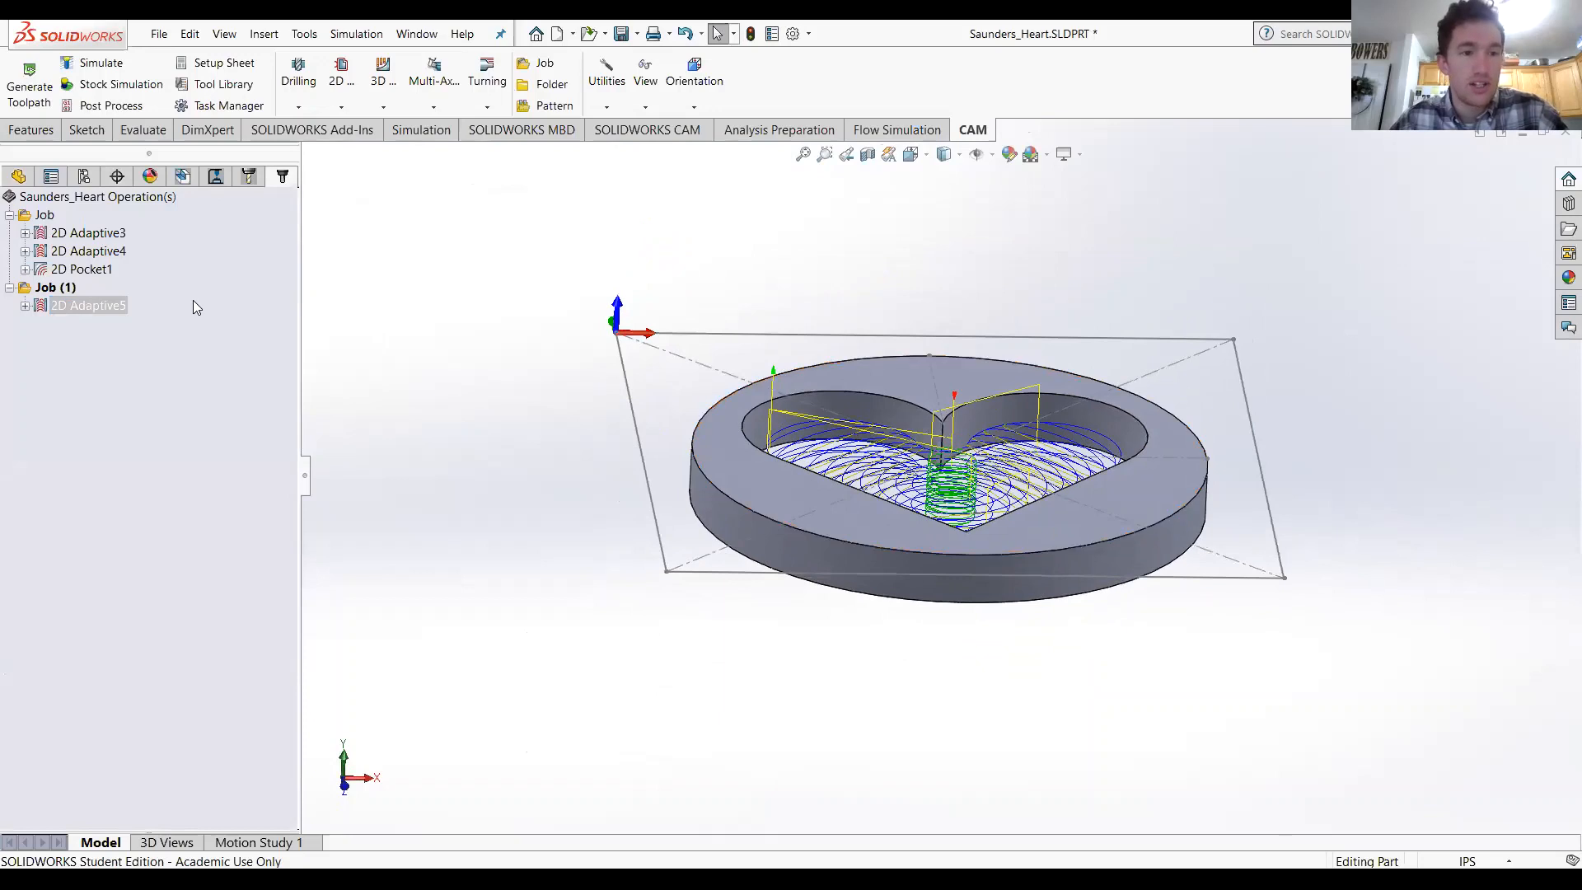
click(38, 310)
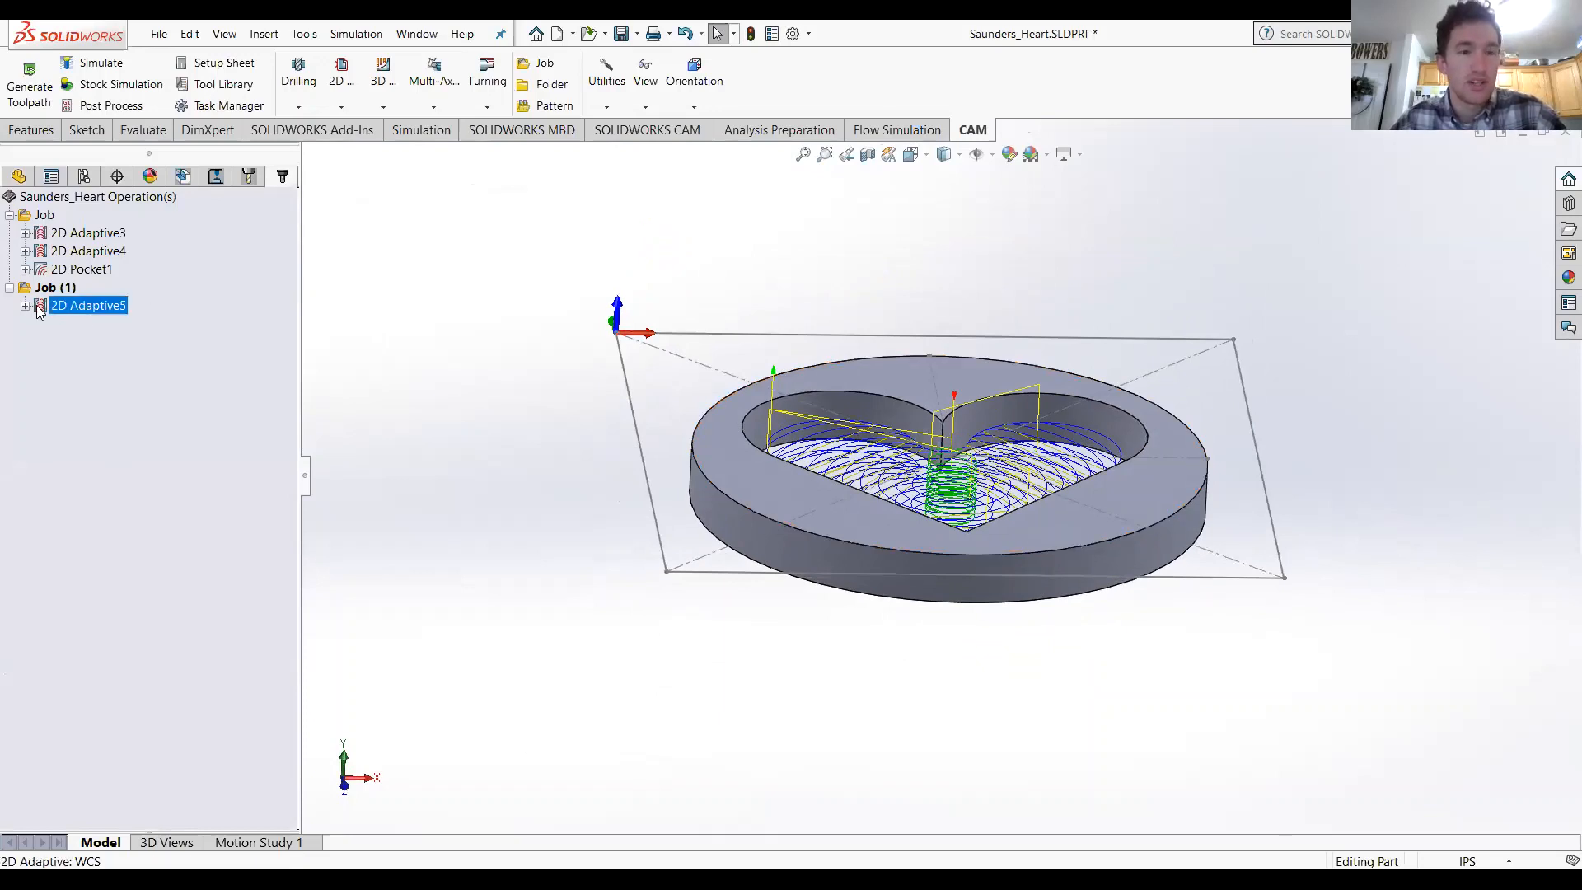
Step: Run the stock simulation of the 2D Adaptive5 operation through to the end, gradually raising the playback speed
click(110, 91)
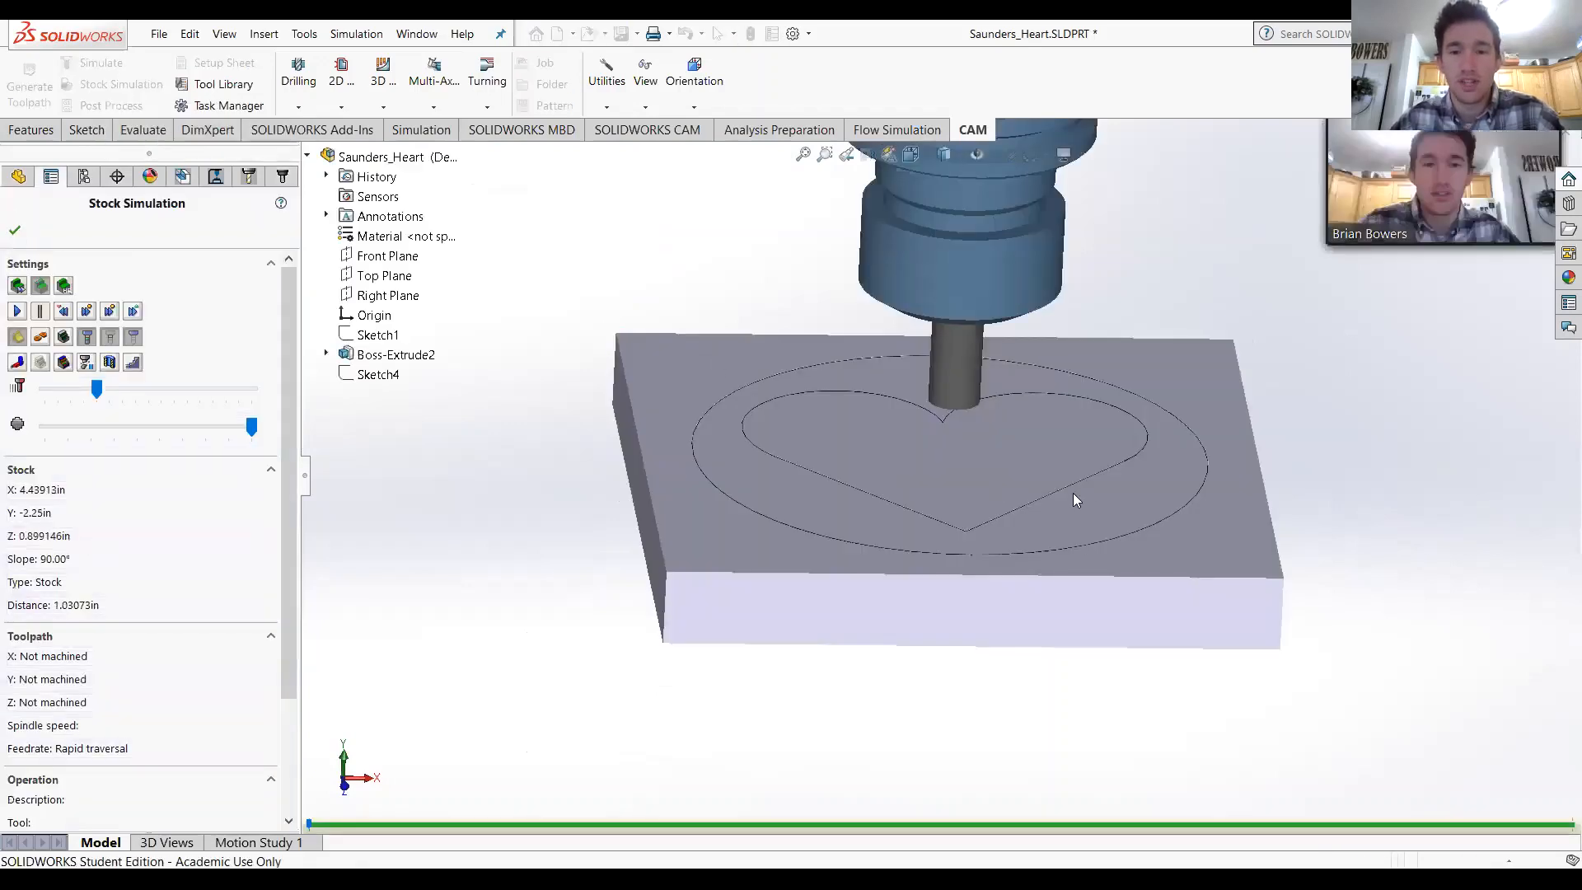
middle_drag(1075, 453, 1093, 452)
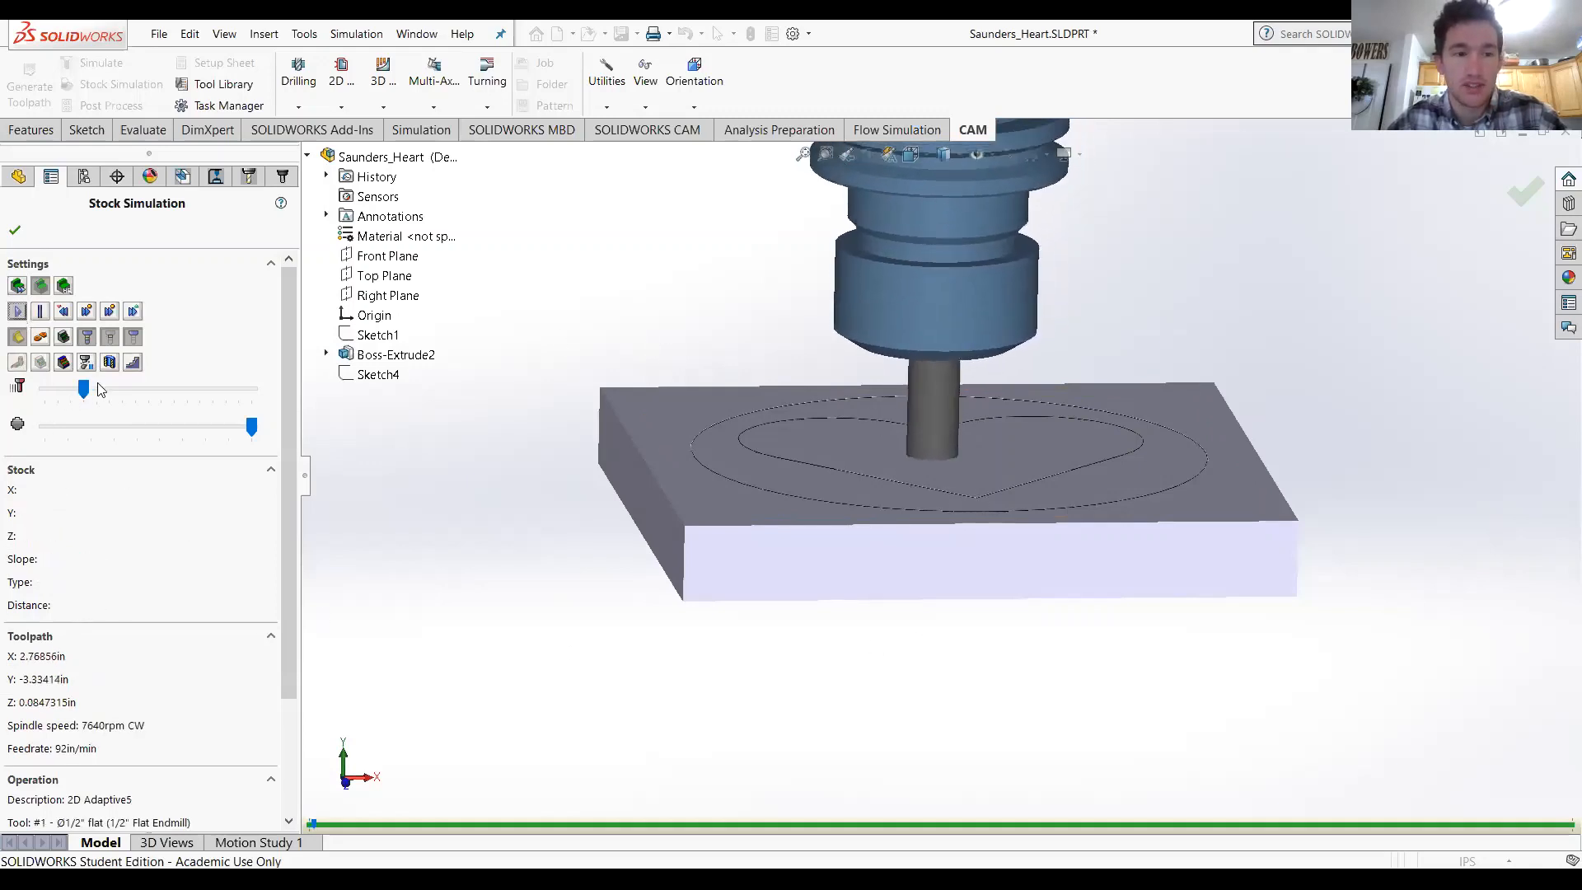
drag(83, 388, 113, 400)
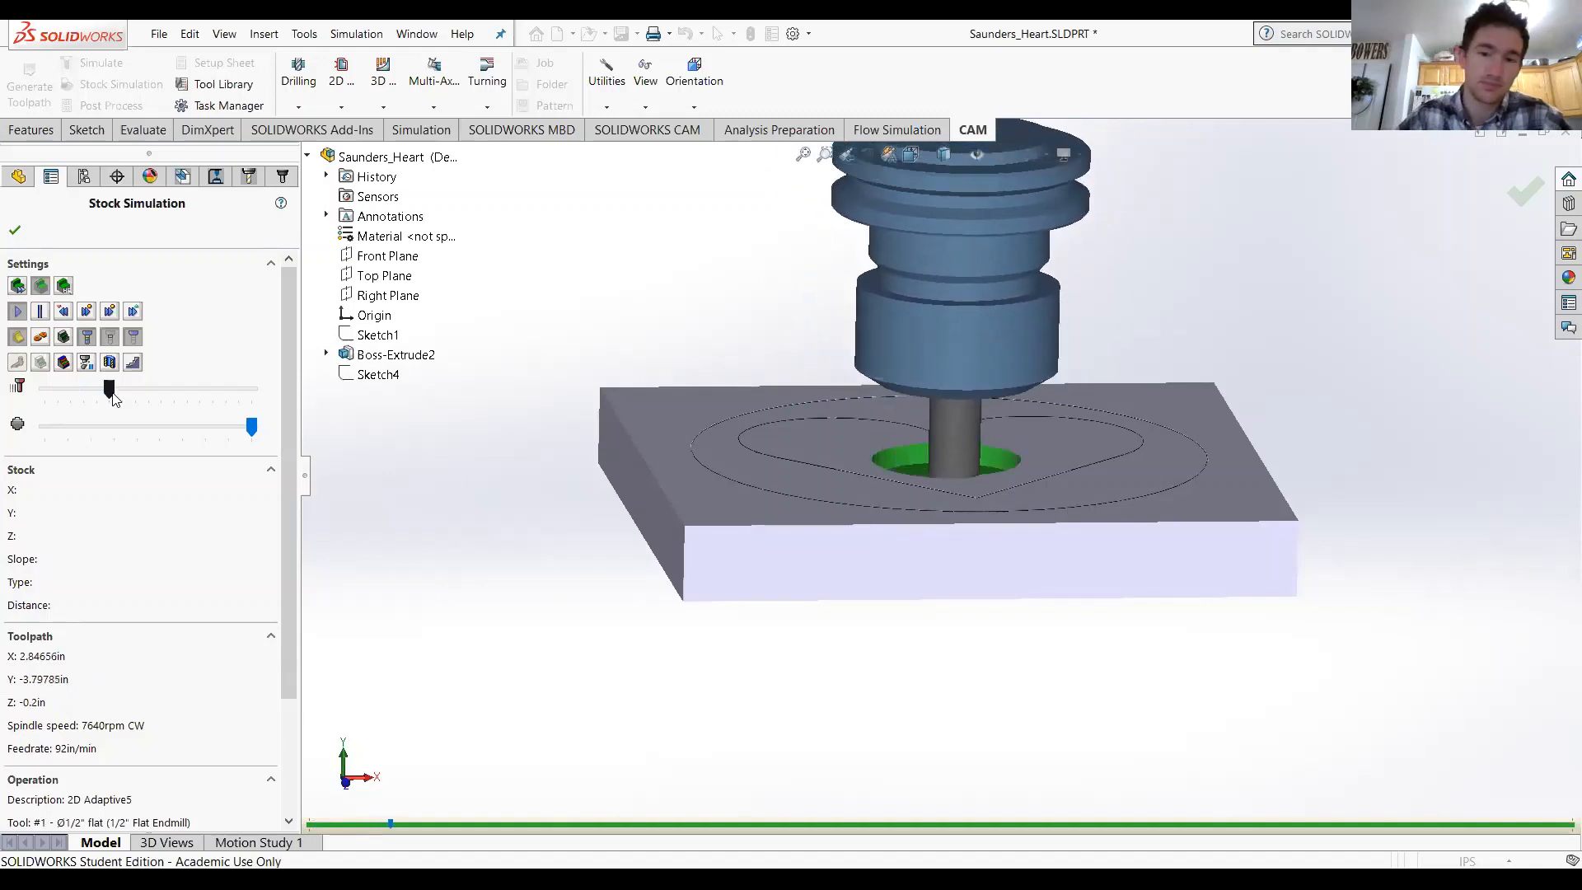
drag(111, 393, 129, 395)
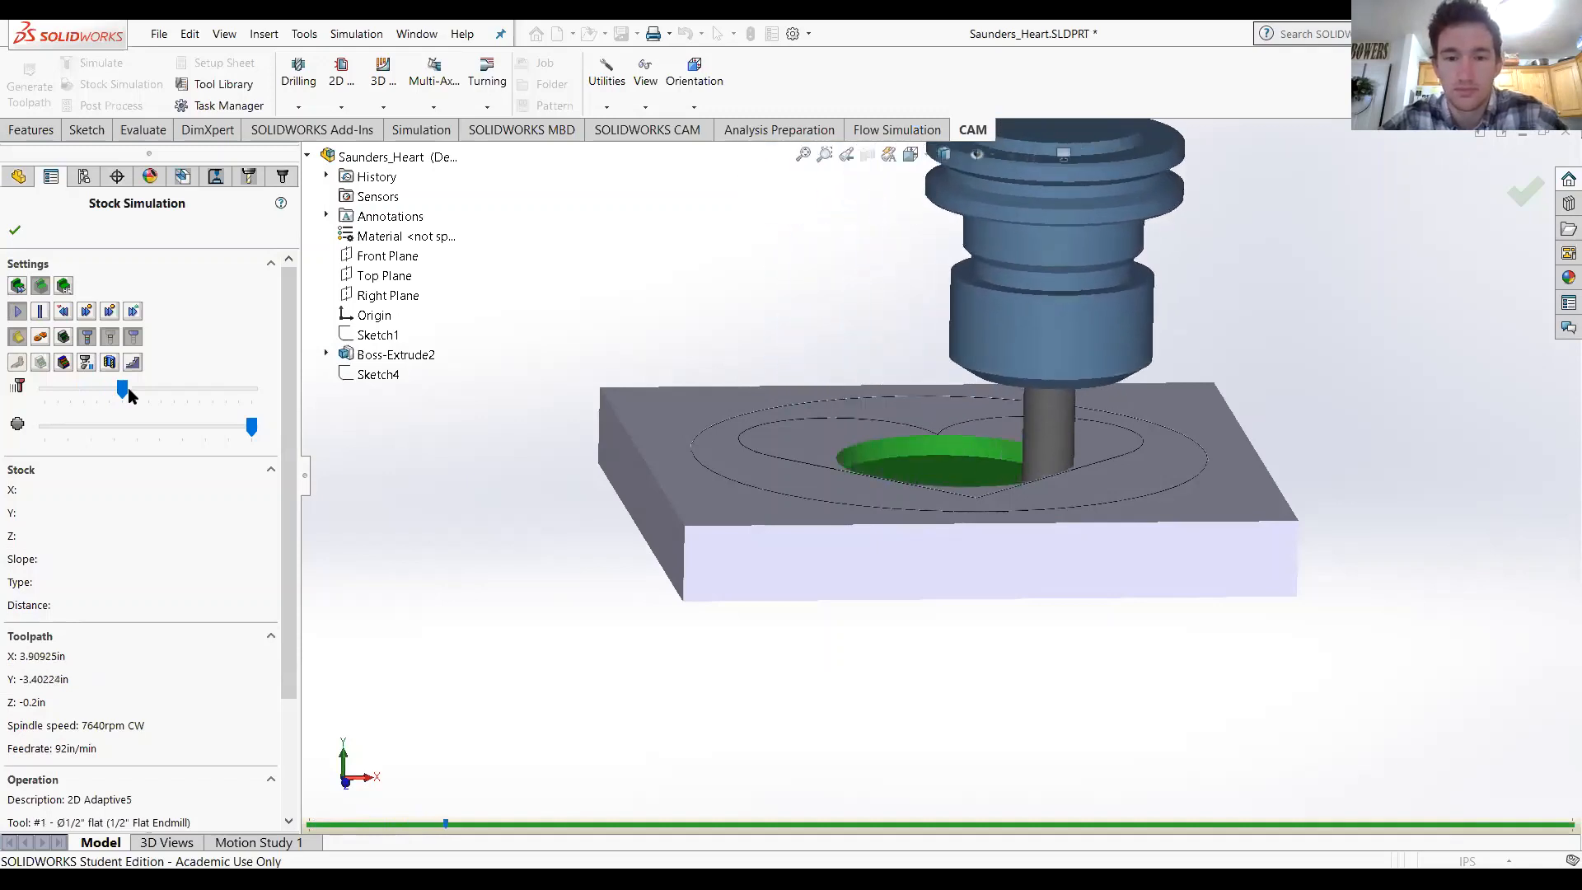
drag(128, 395, 148, 396)
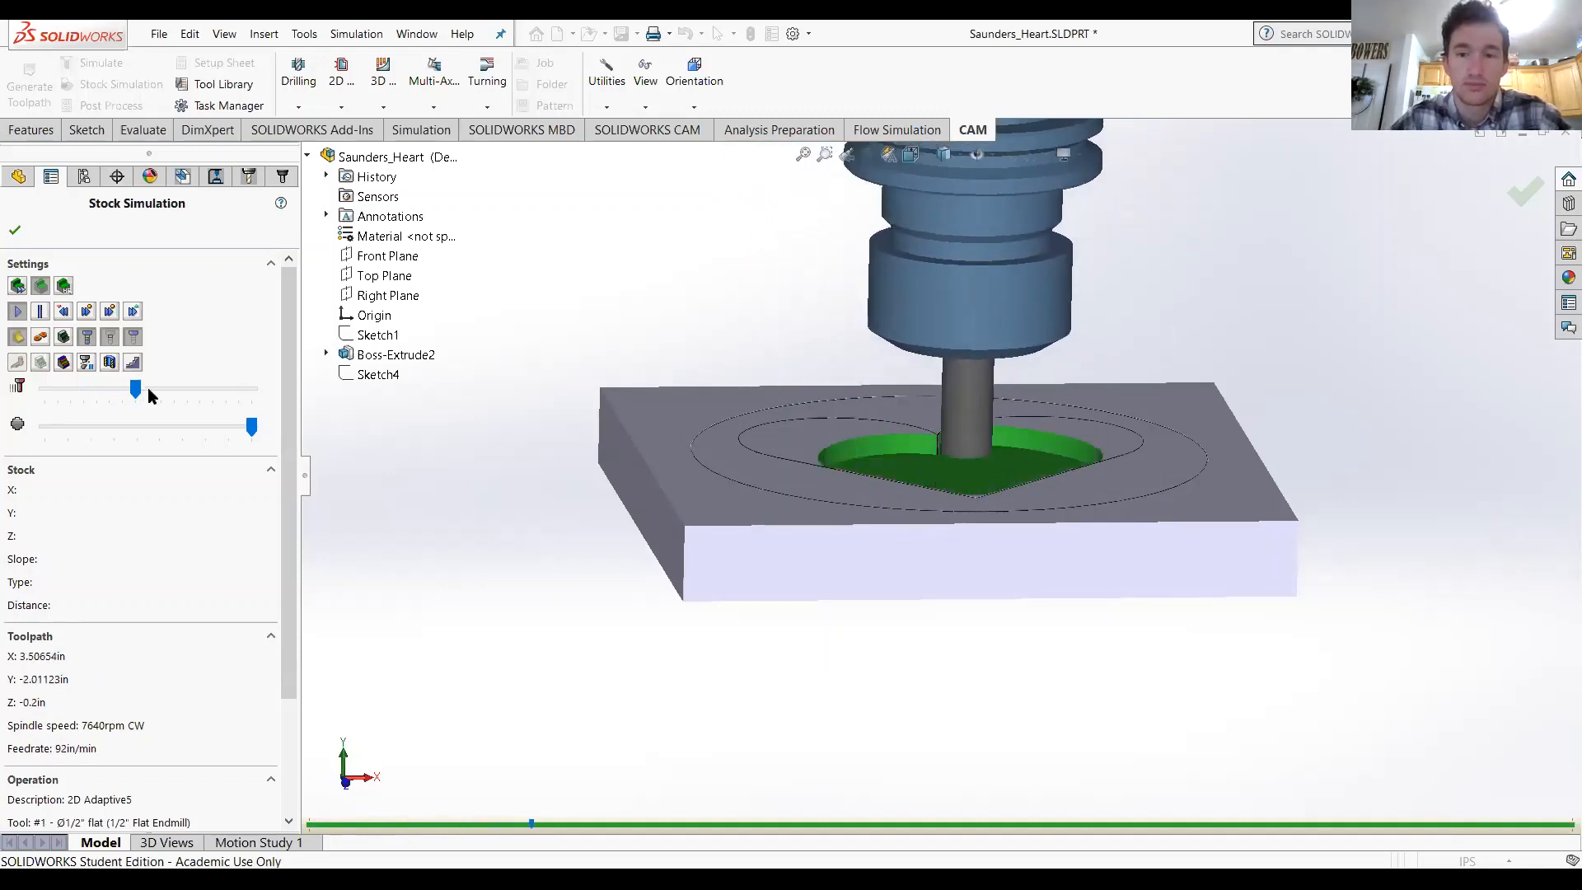
drag(148, 396, 162, 394)
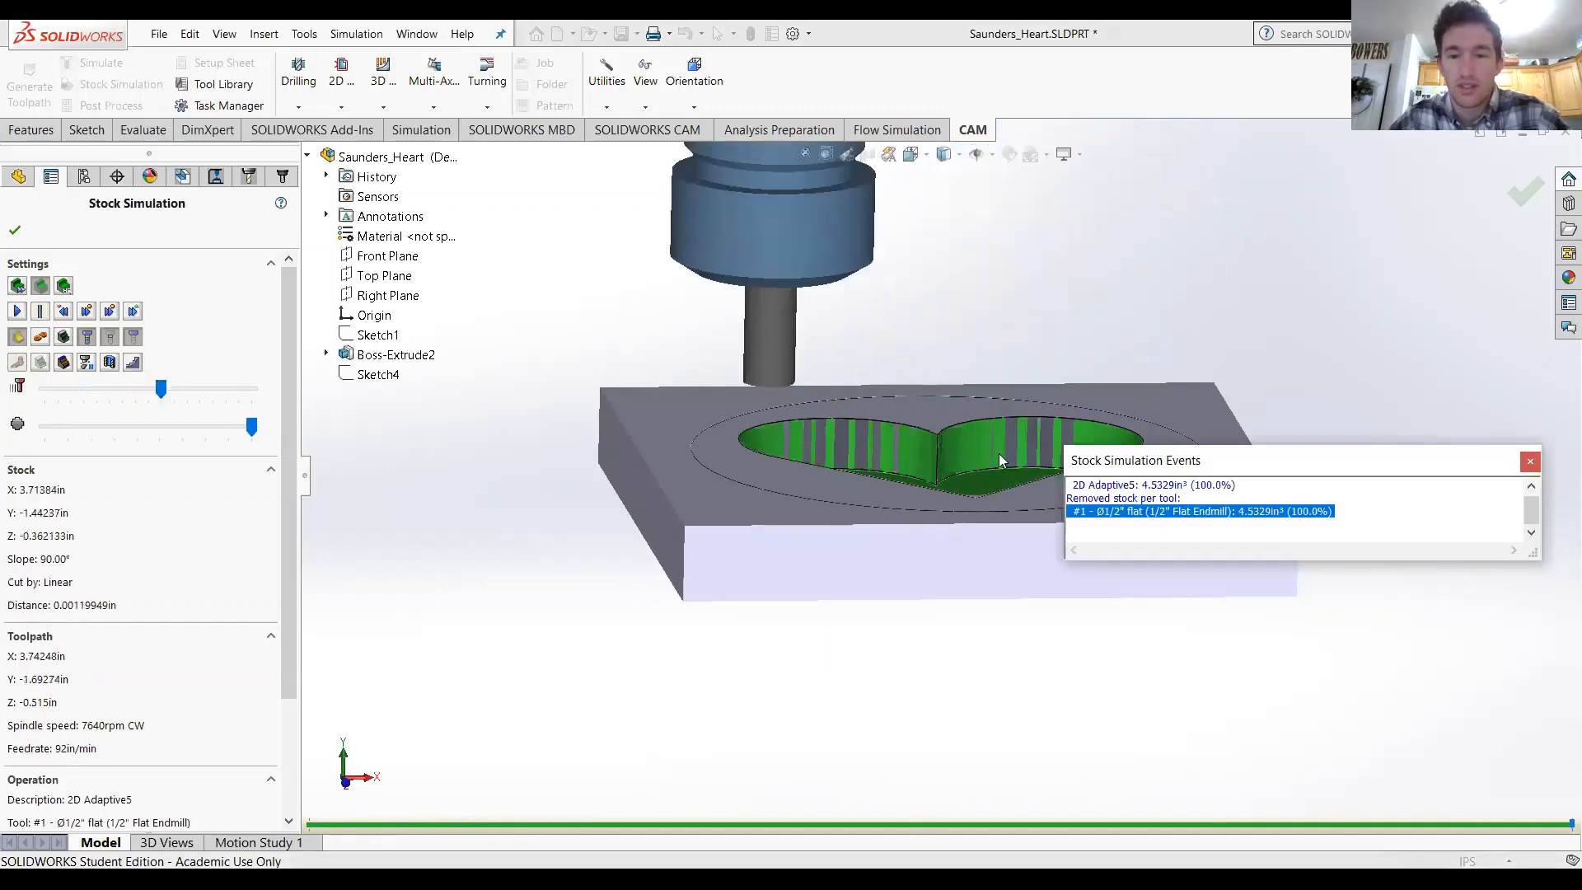
Step: Examine the walls and floor of the simulated heart pocket up close and dismiss the Stock Simulation Events report
scroll(998, 453, down, 5)
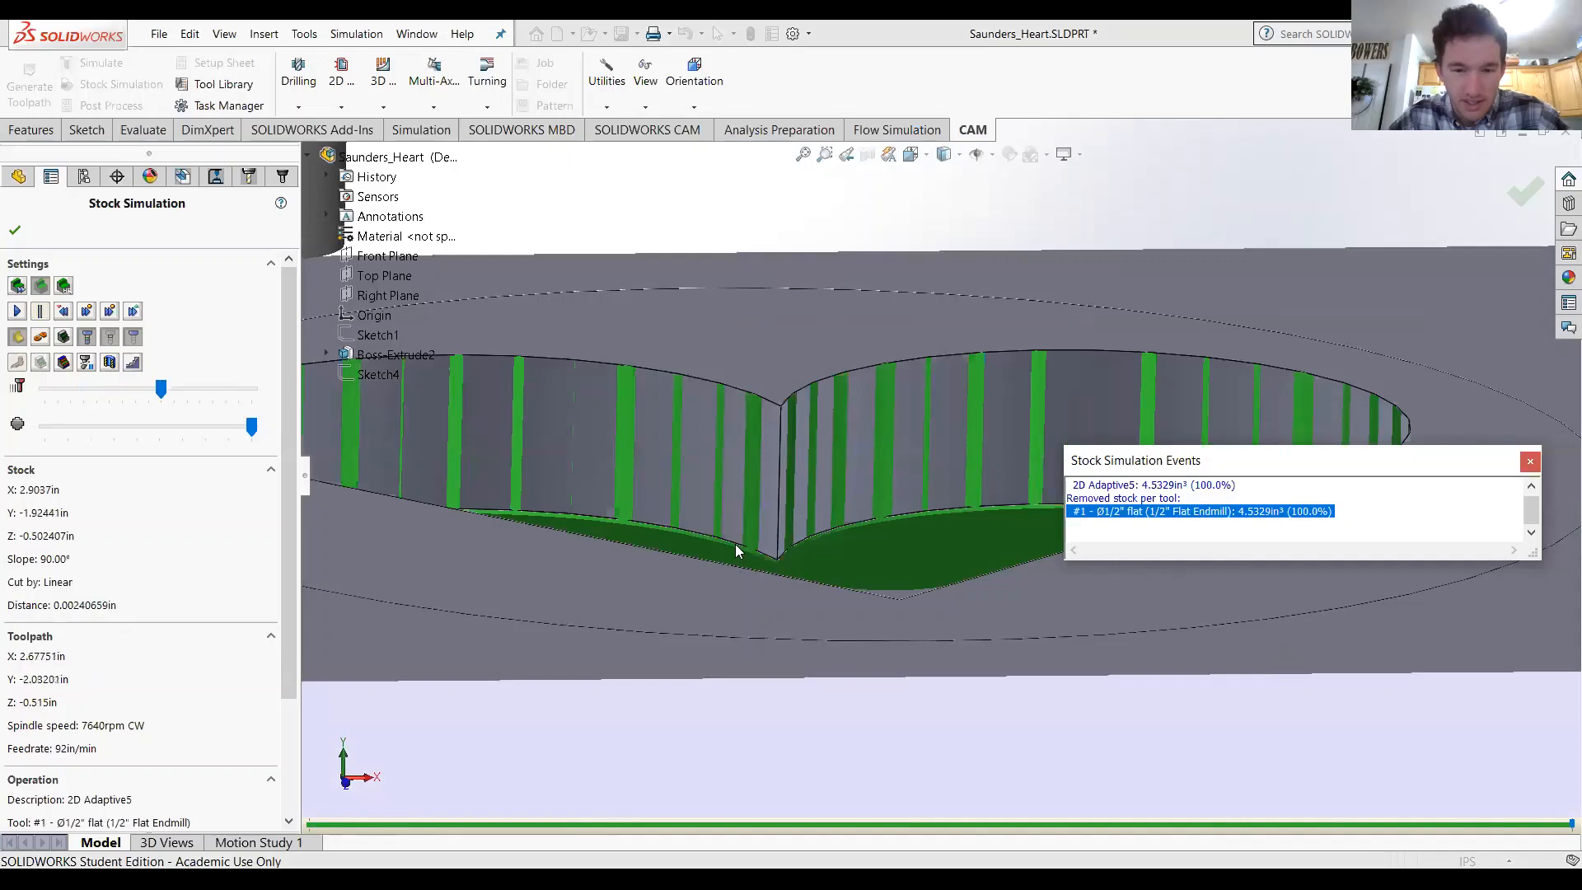
scroll(791, 450, down, 3)
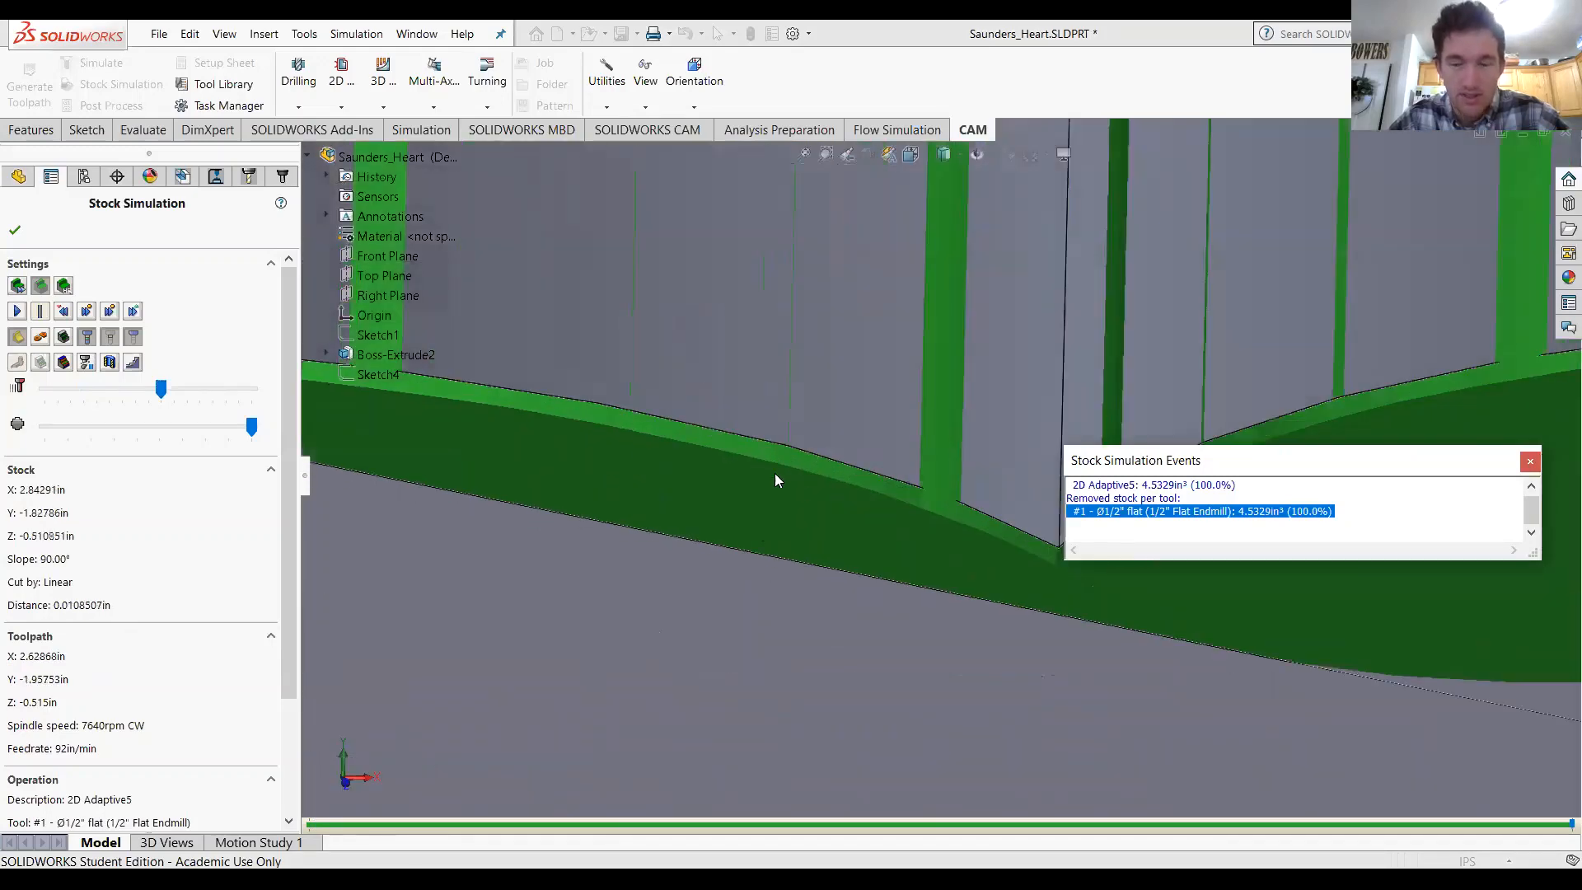
key(f)
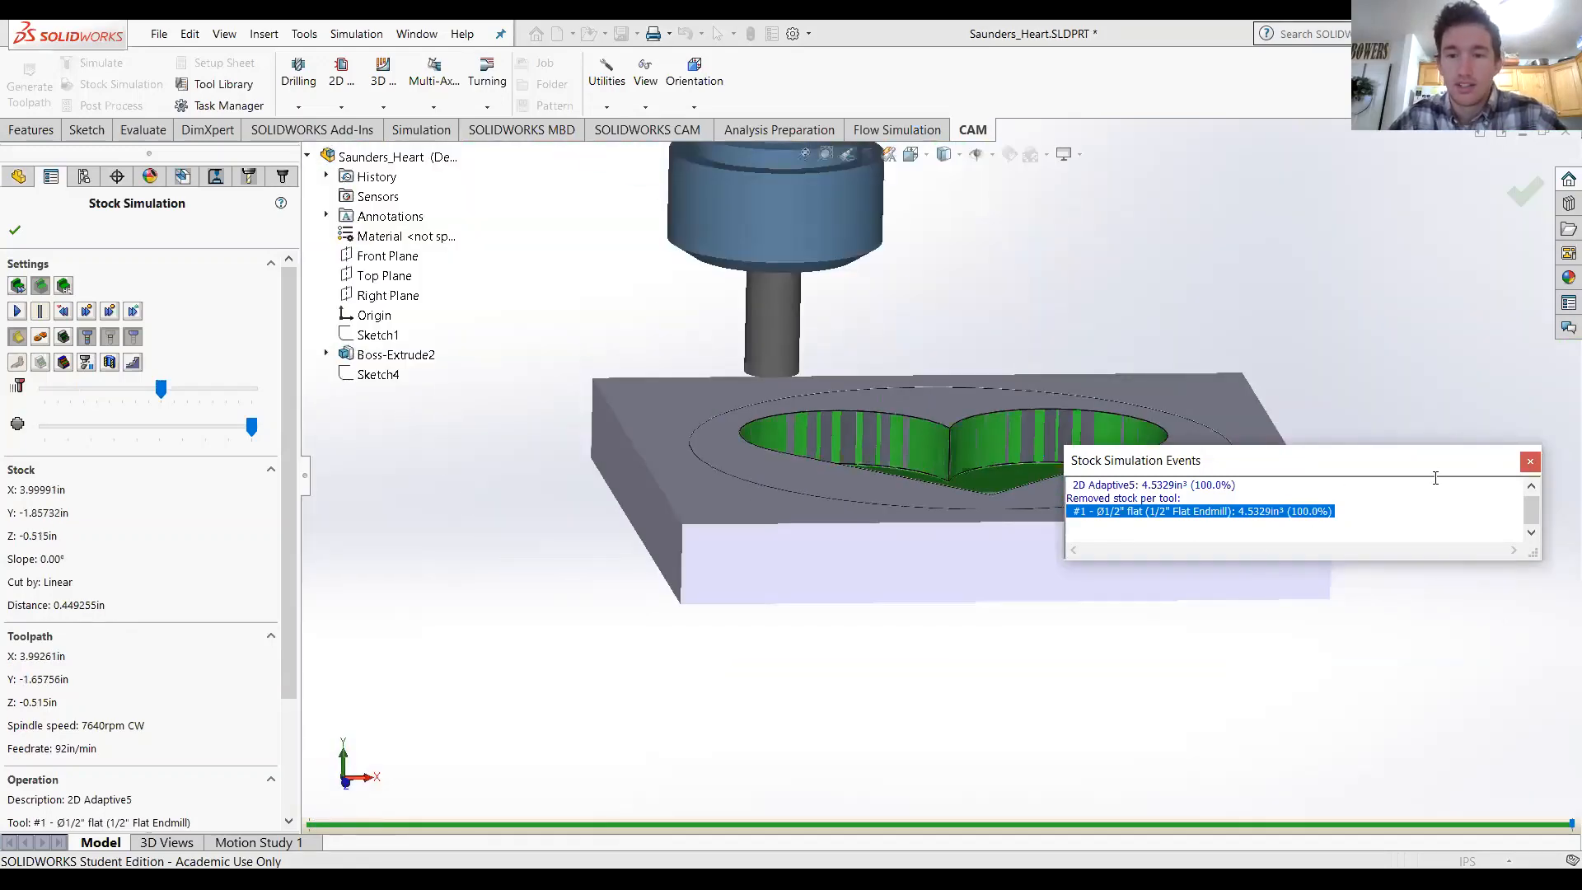
click(1530, 462)
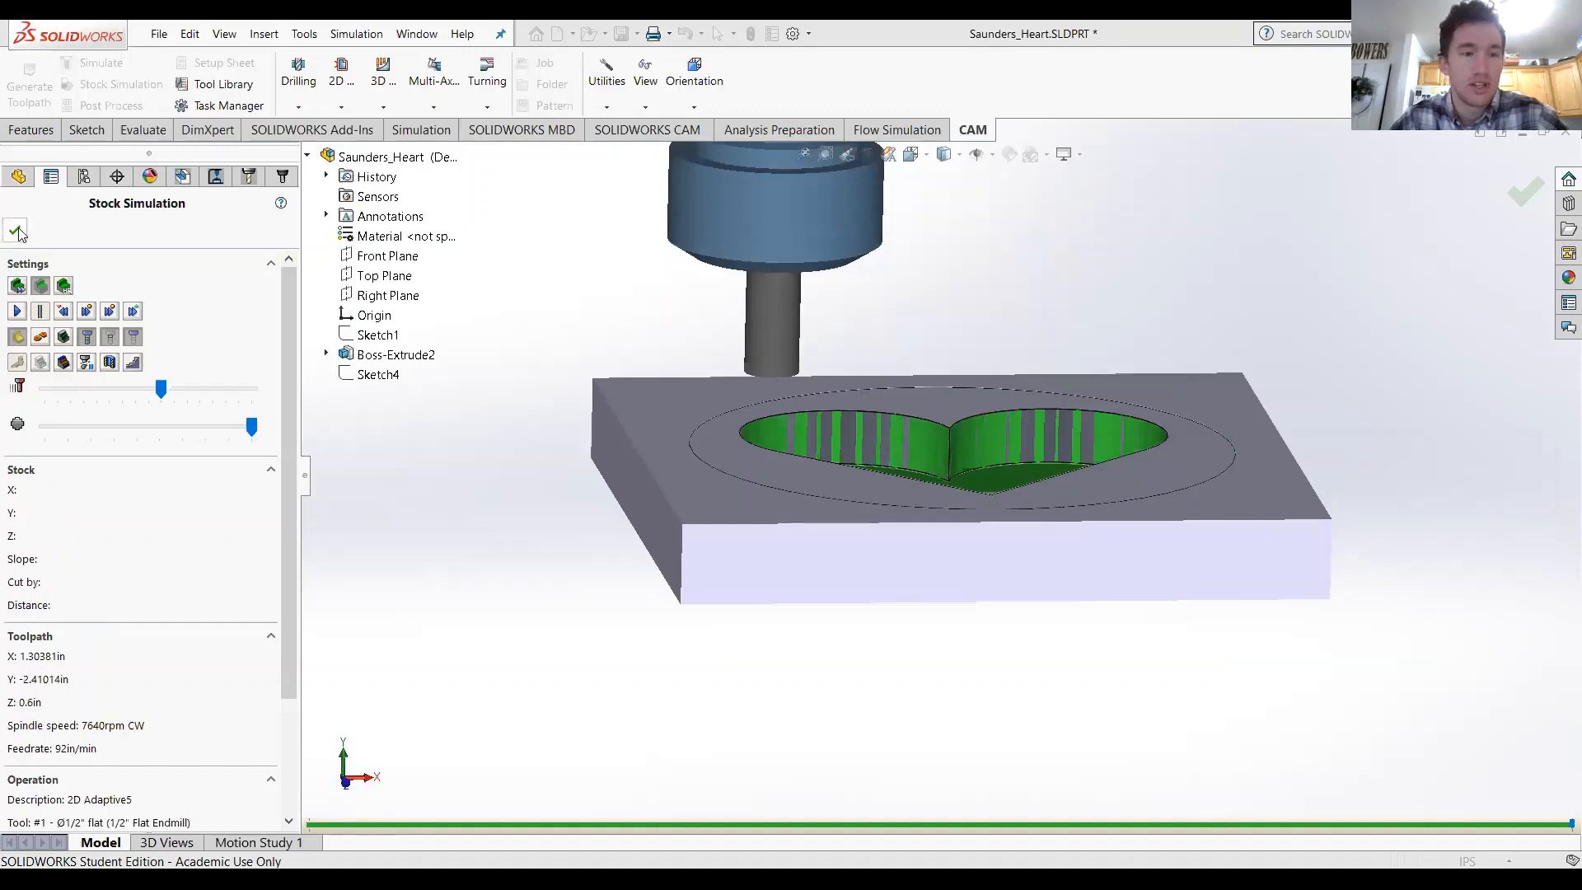